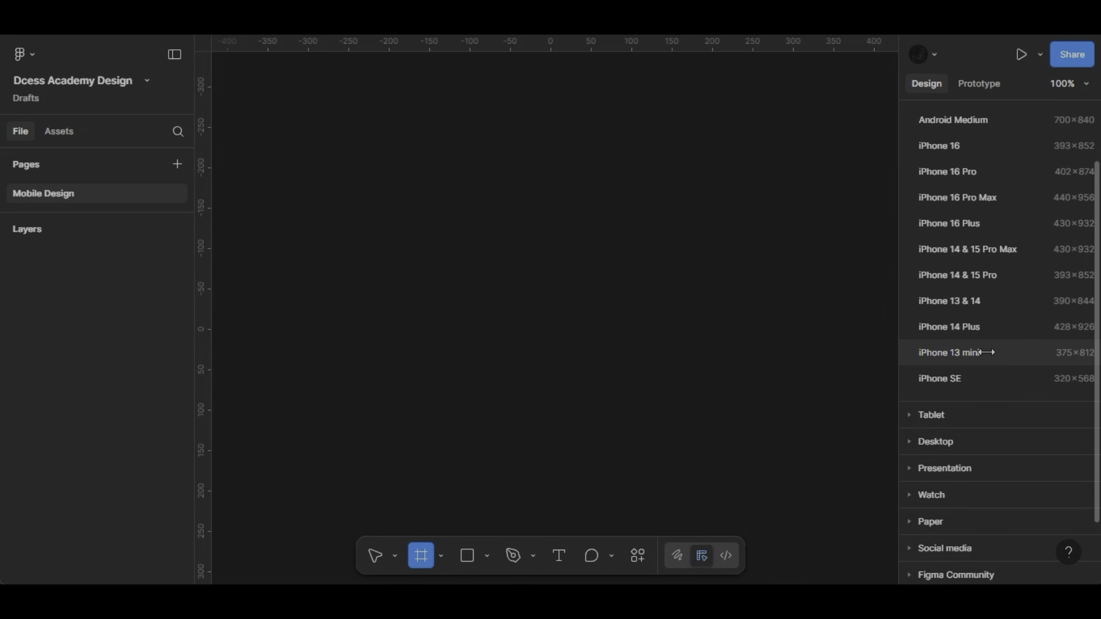
- Create an iPhone 13 mini frame and paste the copied iPhone 13 status bar into it
left_click(987, 352)
key("ctrl+v")
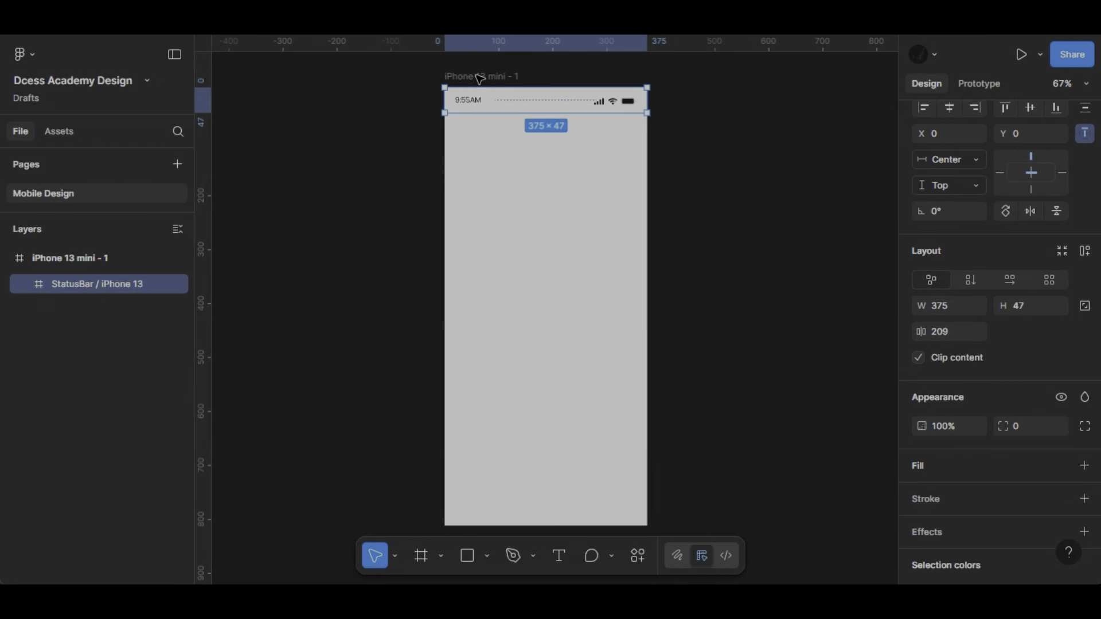
- Rename the iPhone 13 mini frame as "Mobile Wireframe"
scroll(480, 80, "up", 8)
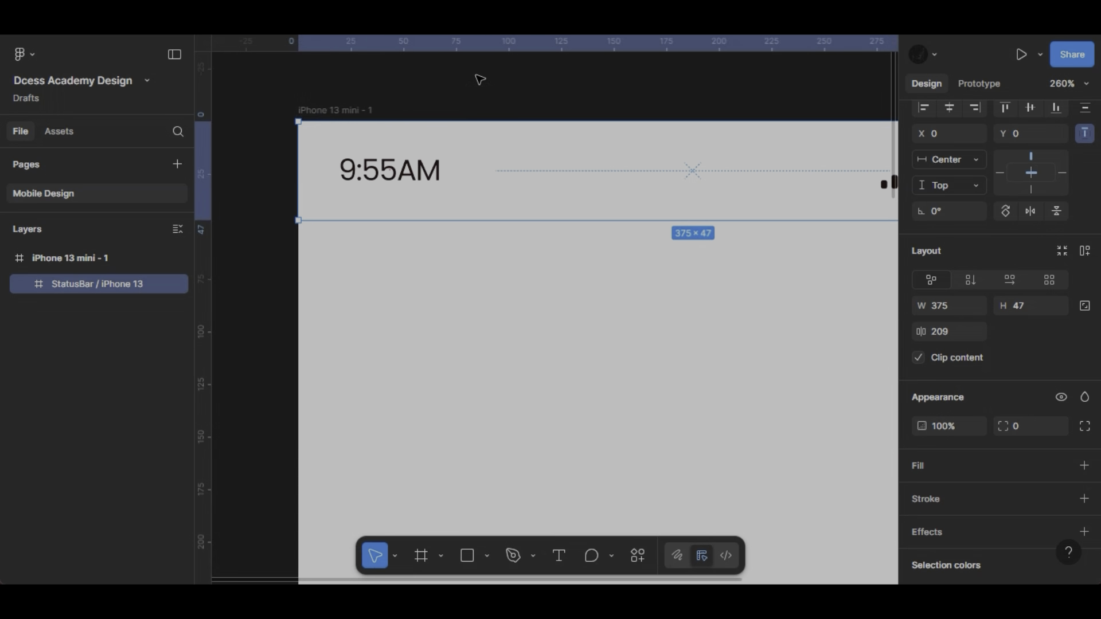
double_click(344, 110)
type("Mo")
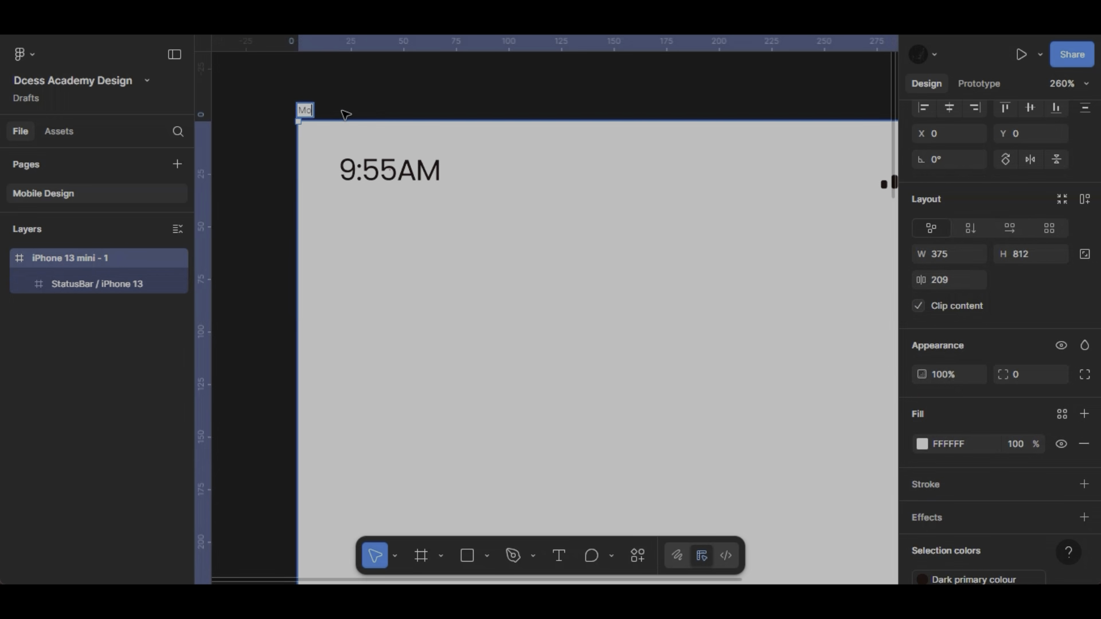
type("bile Wireframe")
key("Return")
- Set the Mobile Wireframe frame's corner radius to 24
key("shift+0")
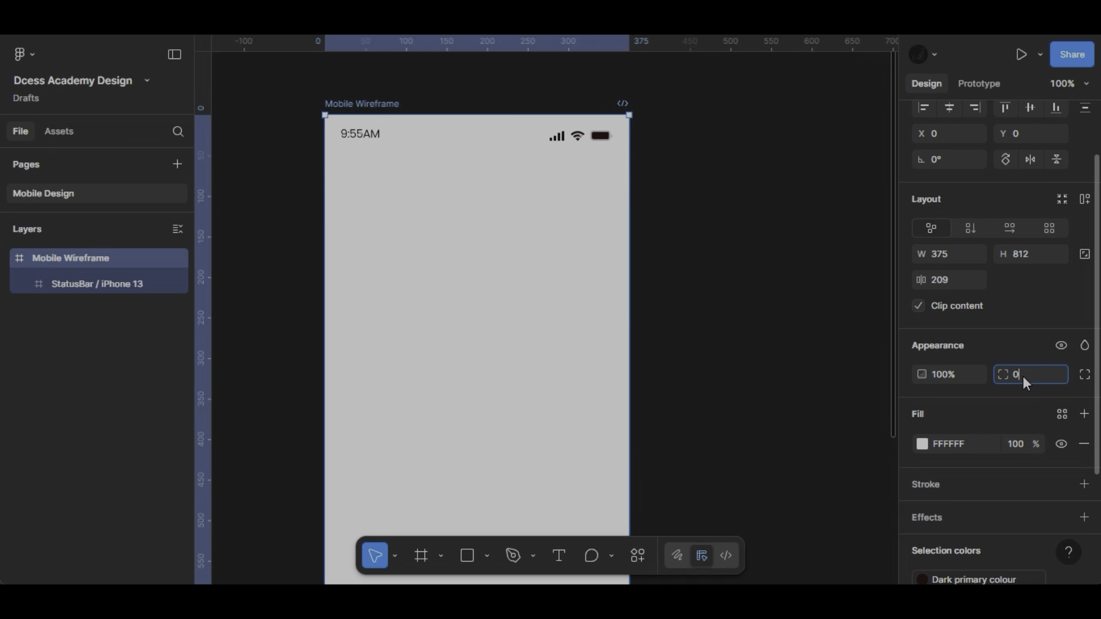
type("24")
key("Return")
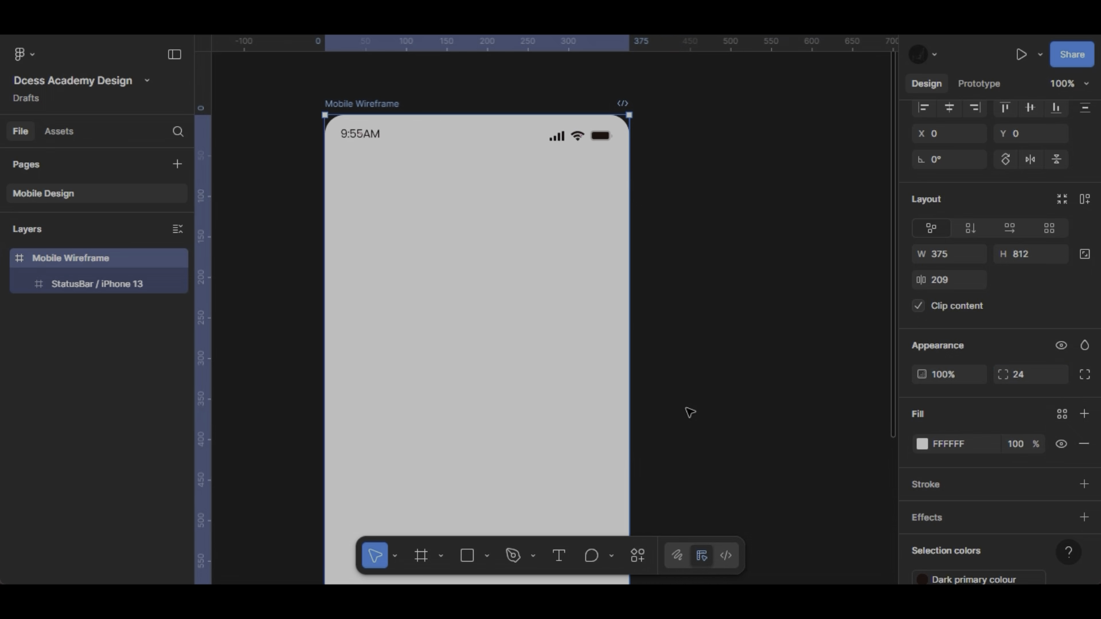
- Detach the "Dark primary colour" style from the Mobile Wireframe frame's selection colors
scroll(690, 413, "down", 2)
scroll(691, 413, "down", 1)
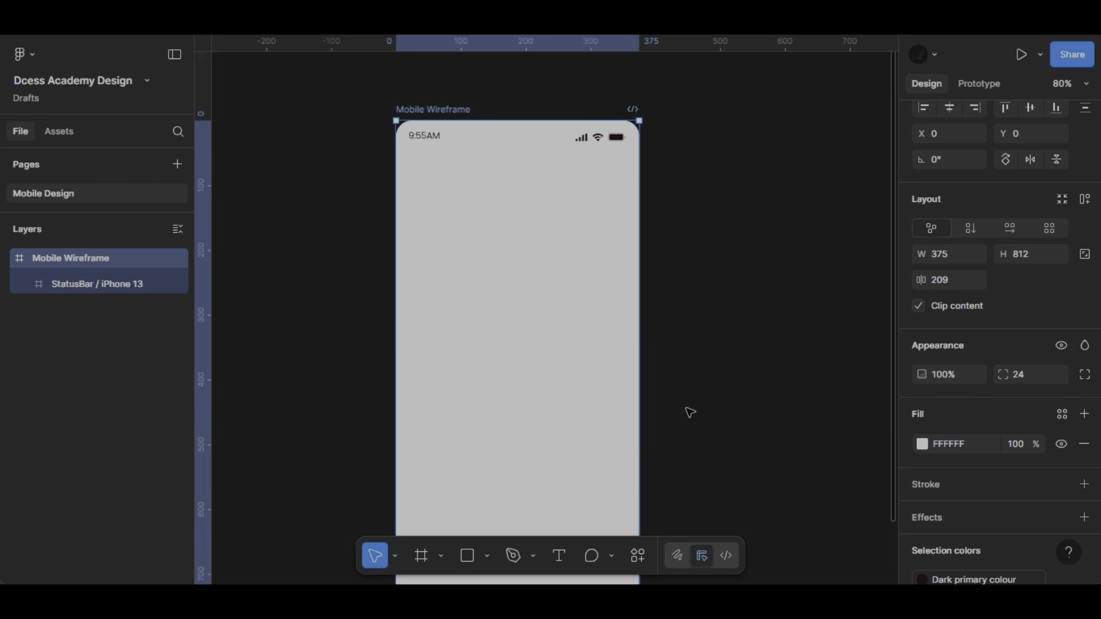
scroll(992, 456, "down", 3)
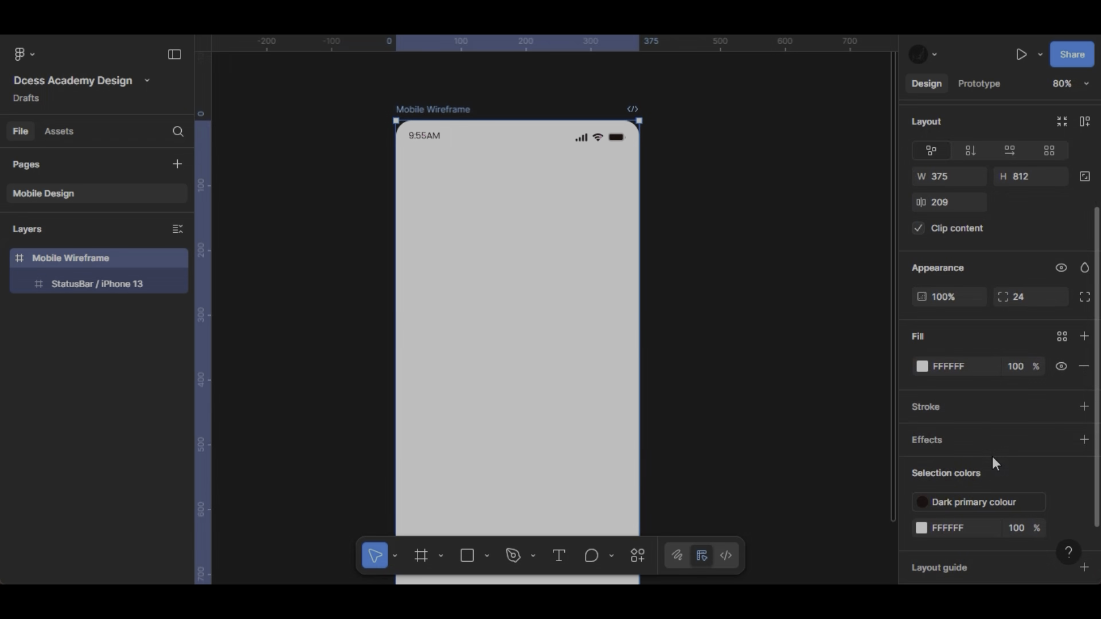
left_click(1060, 501)
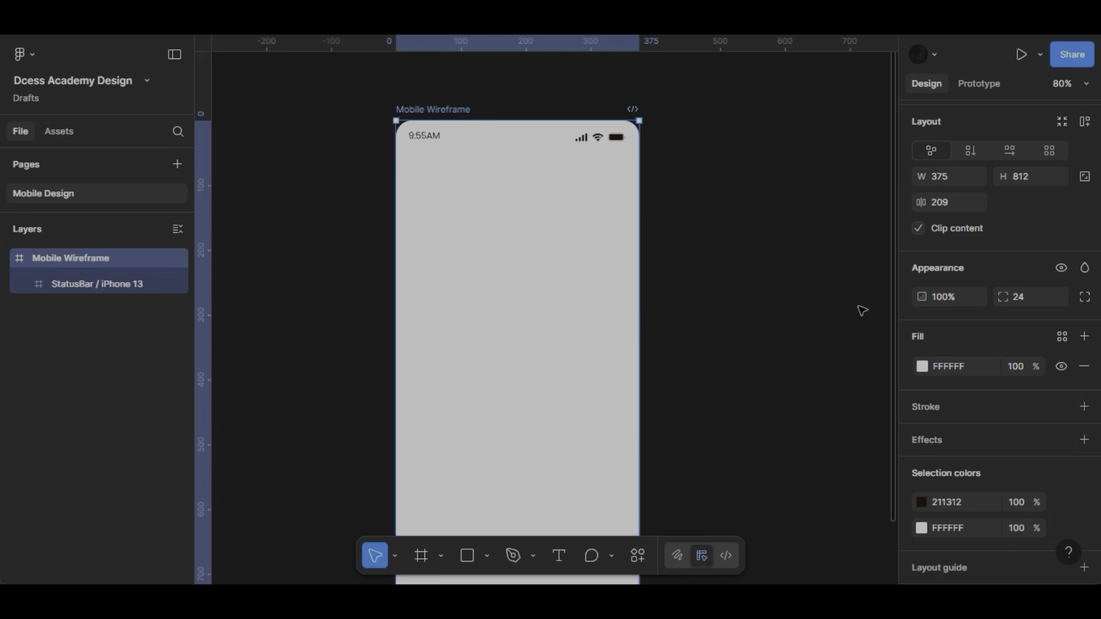
- Add a columns layout guide to the Mobile Wireframe frame with a count of 4, margin 20 and gutter 16
scroll(934, 383, "down", 3)
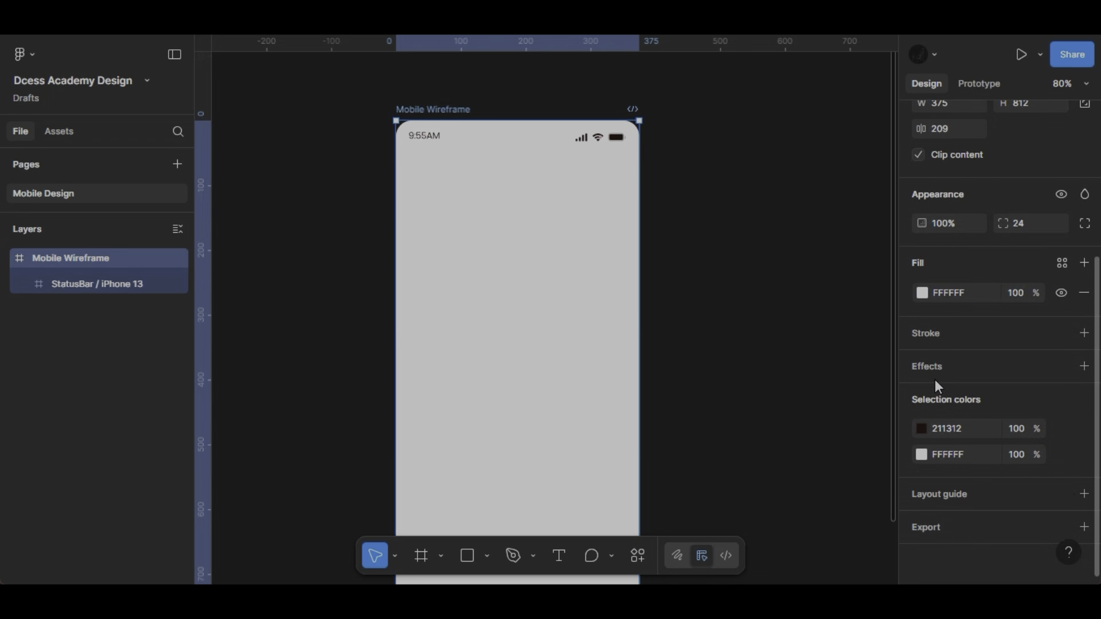
left_click(1084, 494)
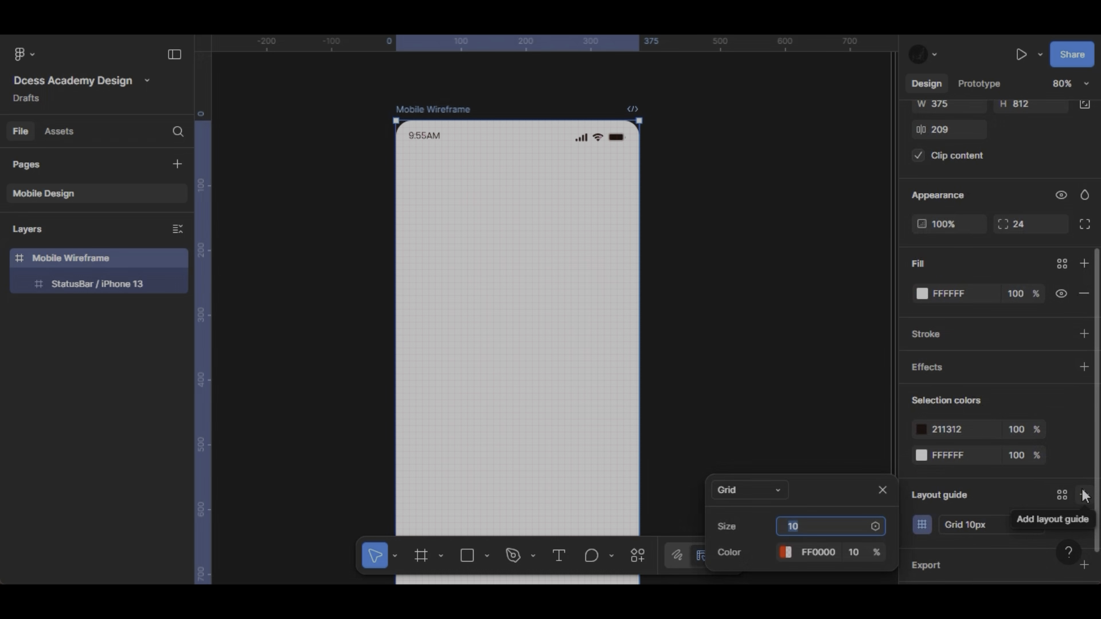
left_click(760, 488)
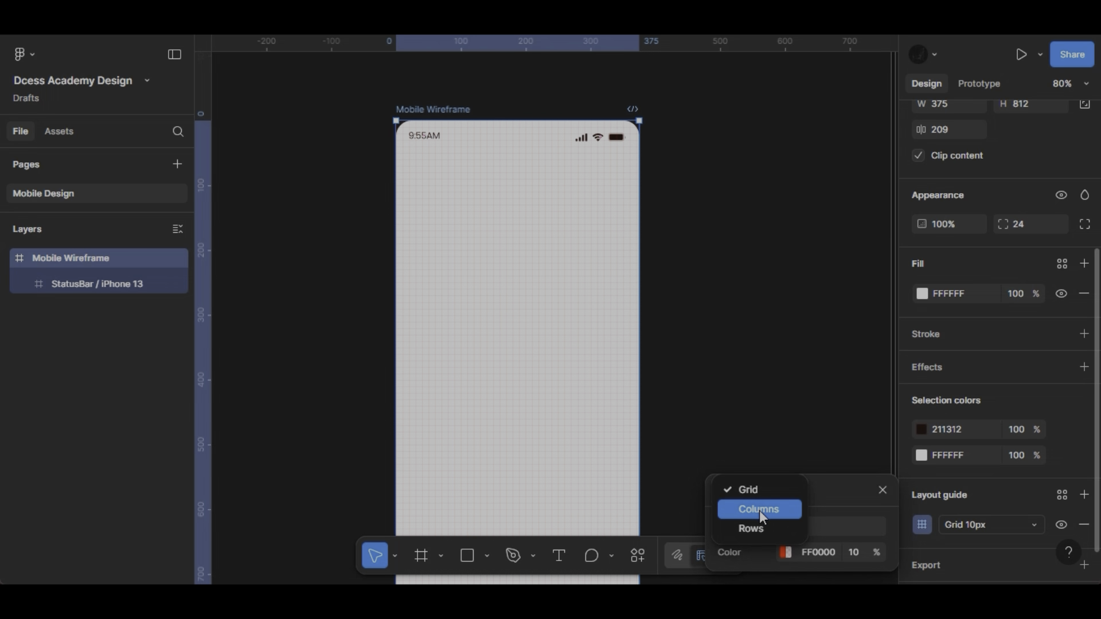
left_click(760, 509)
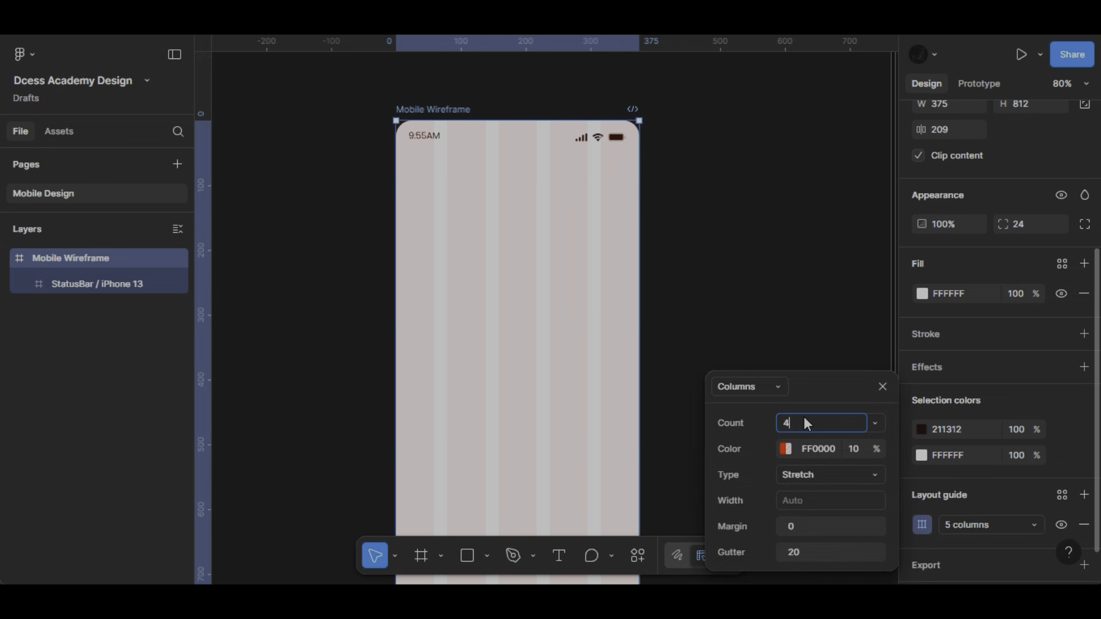
type("4")
left_click(799, 532)
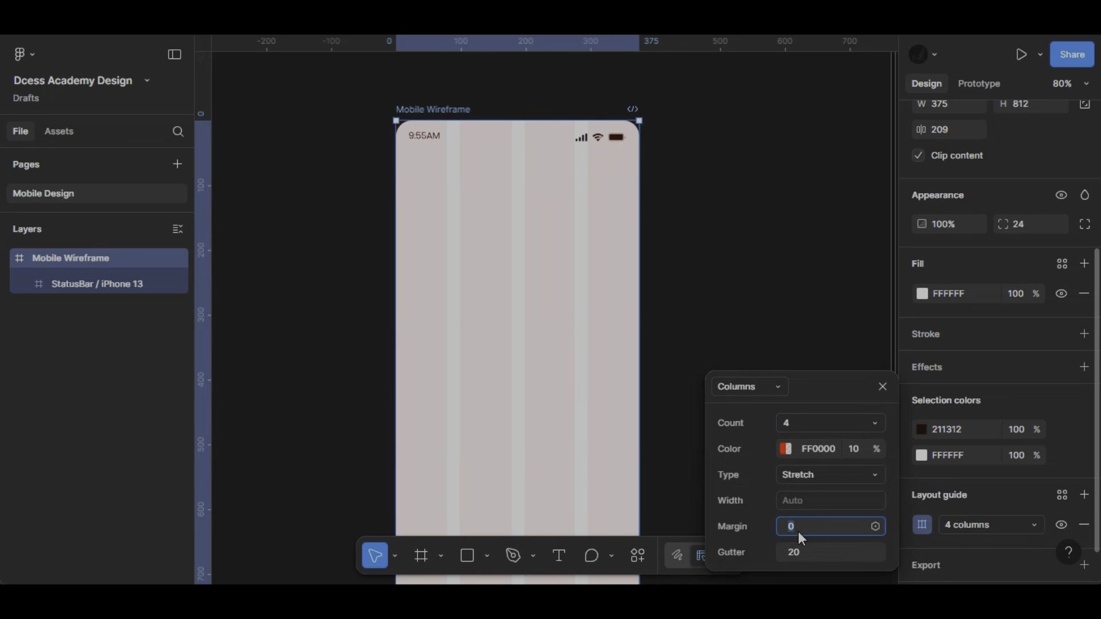
type("20")
left_click(800, 554)
type("16")
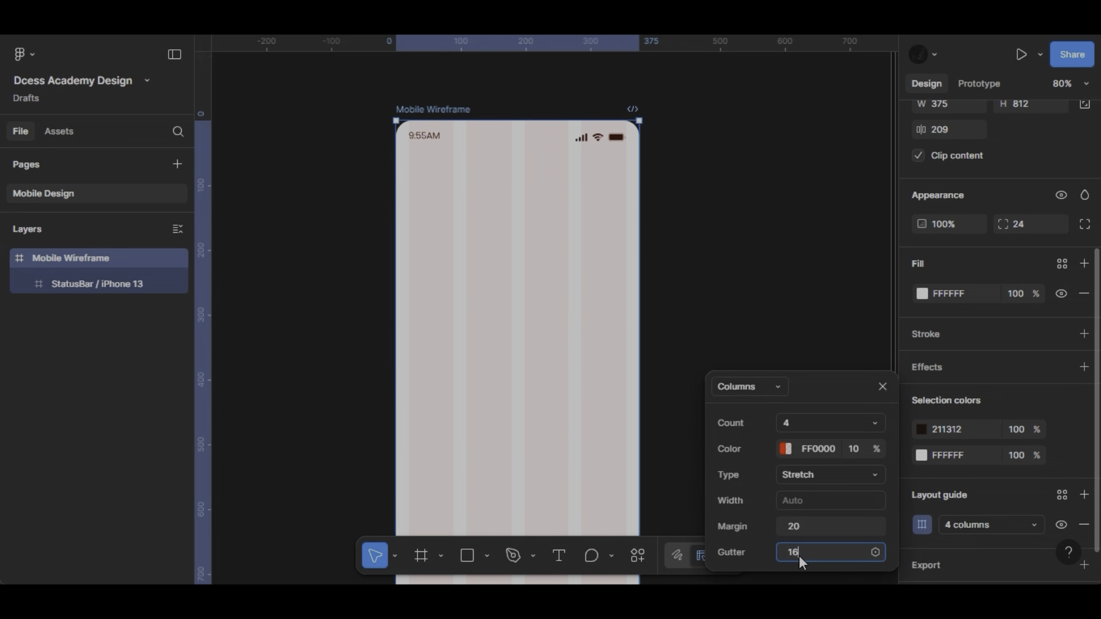
key("Return")
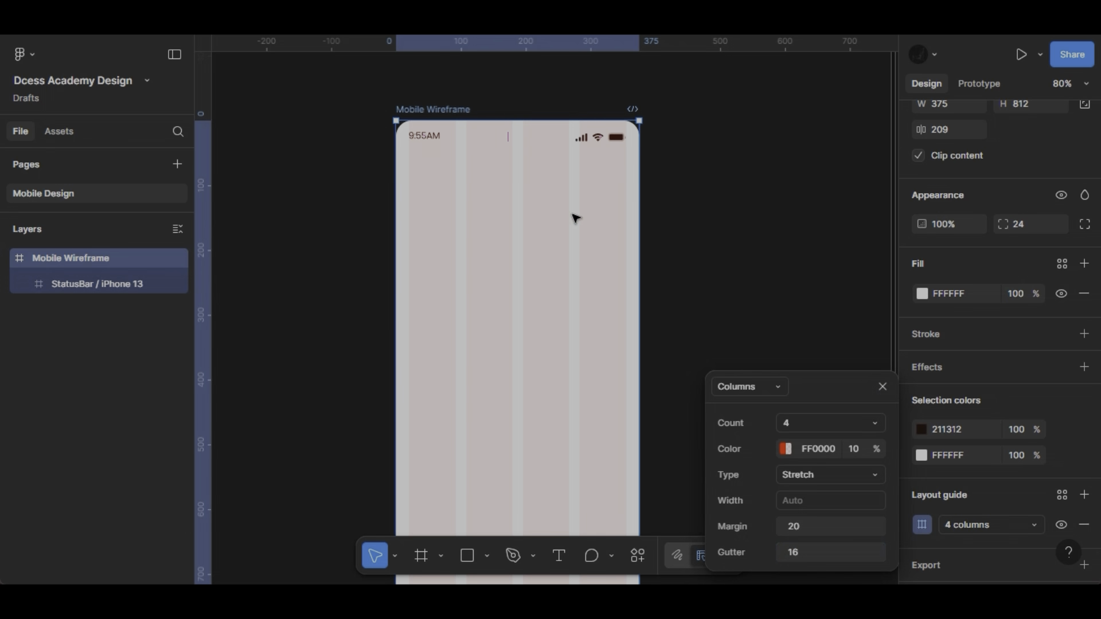
- Examine the gutters and side margins of the column guide up close, and close the guide settings
scroll(578, 215, "up", 15)
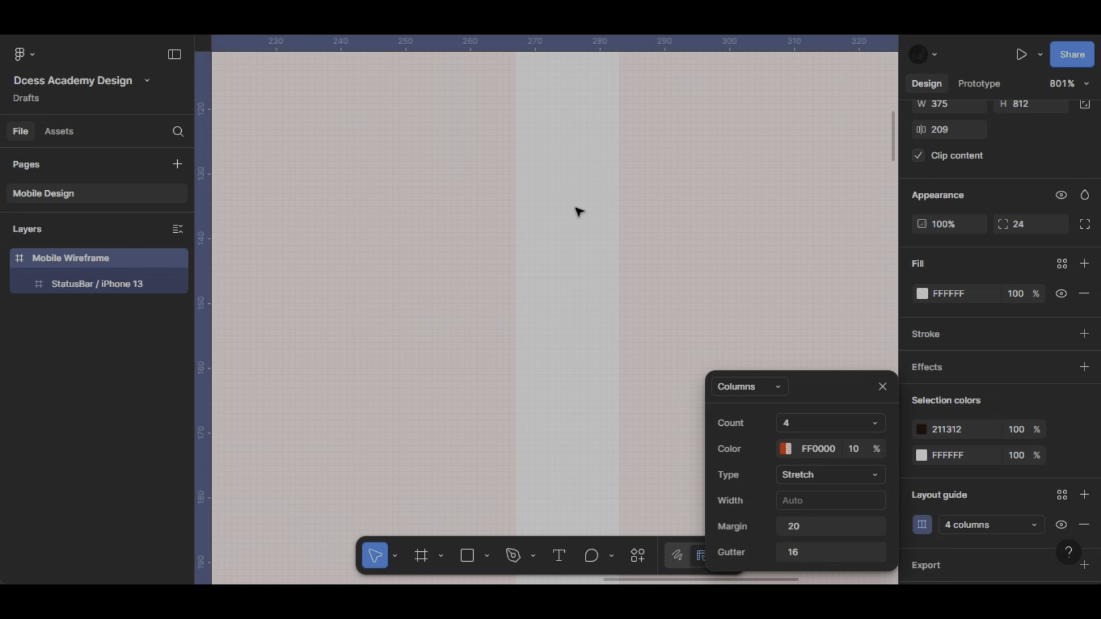
scroll(575, 239, "down", 8)
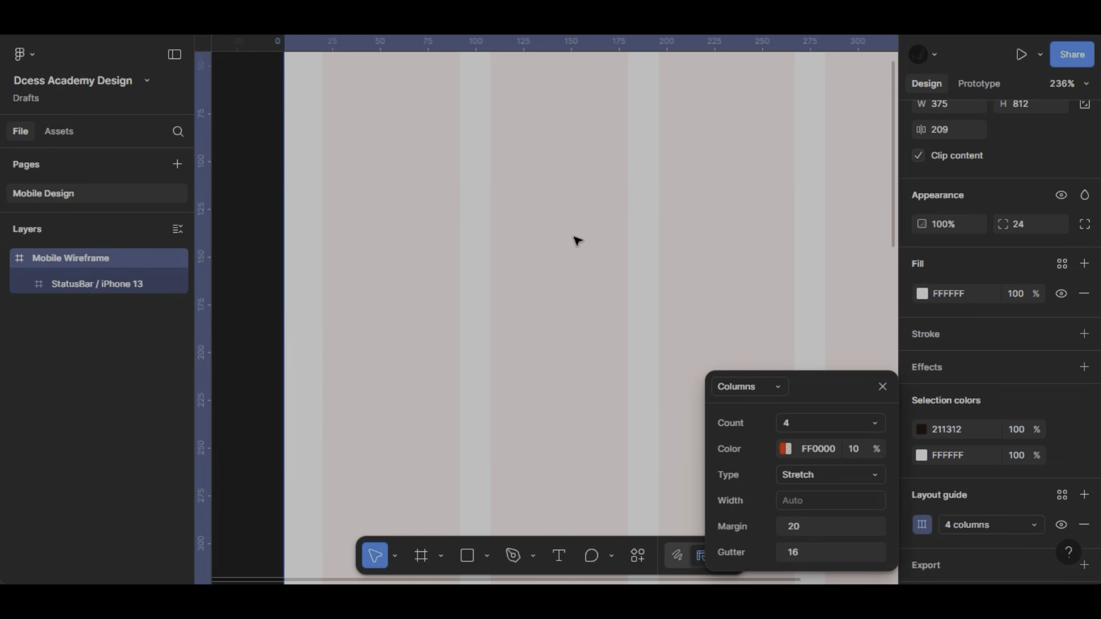
scroll(432, 199, "right", 10)
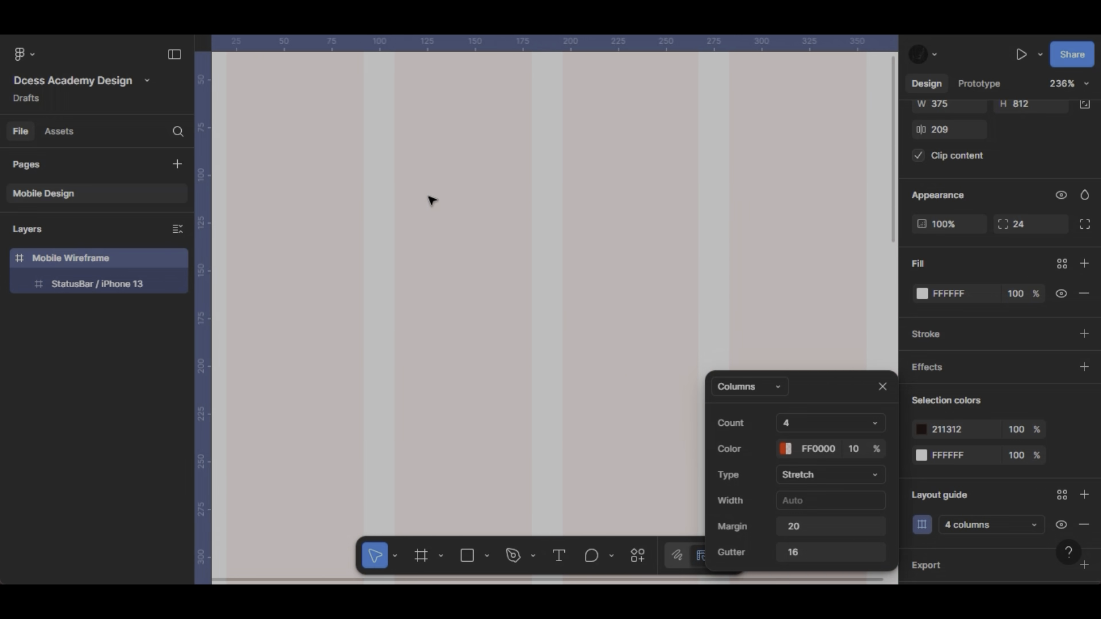
scroll(617, 193, "down", 6)
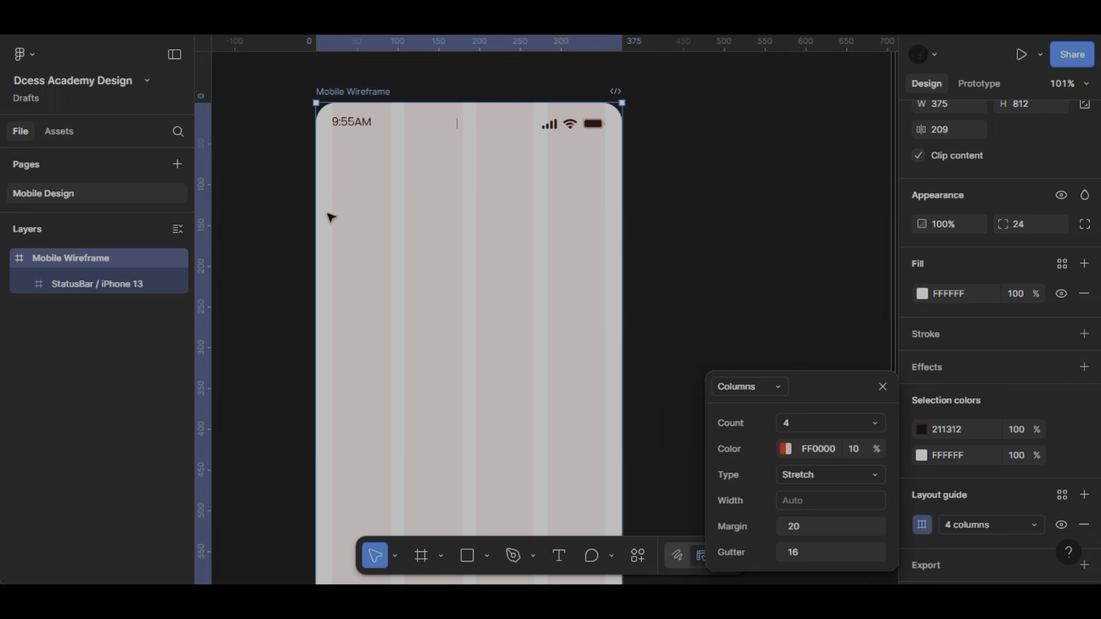
scroll(325, 195, "up", 5)
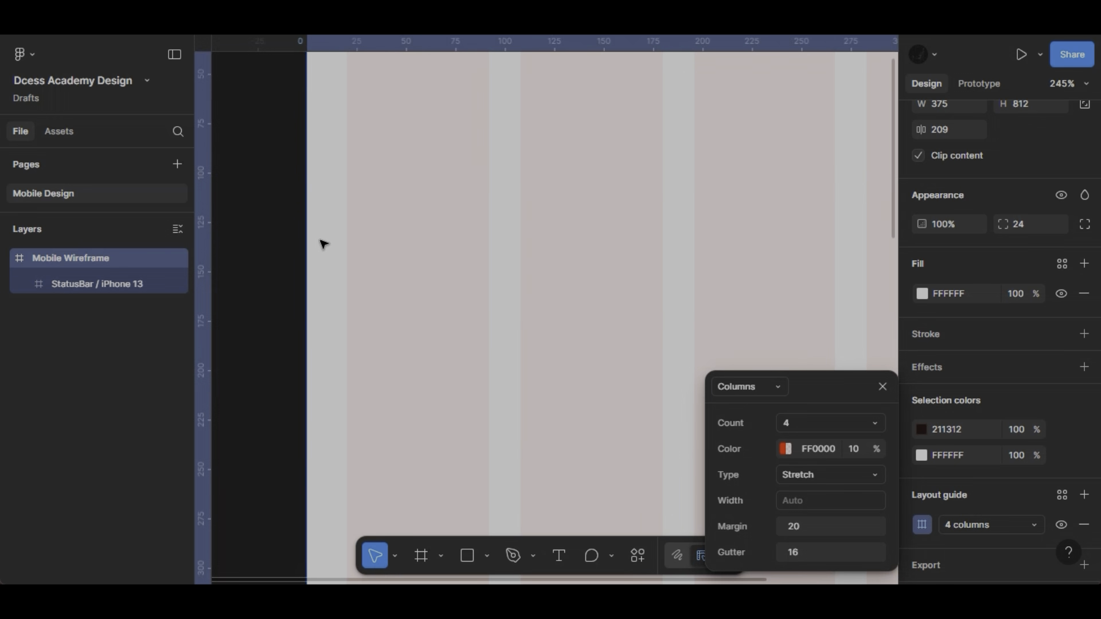
scroll(323, 263, "down", 3)
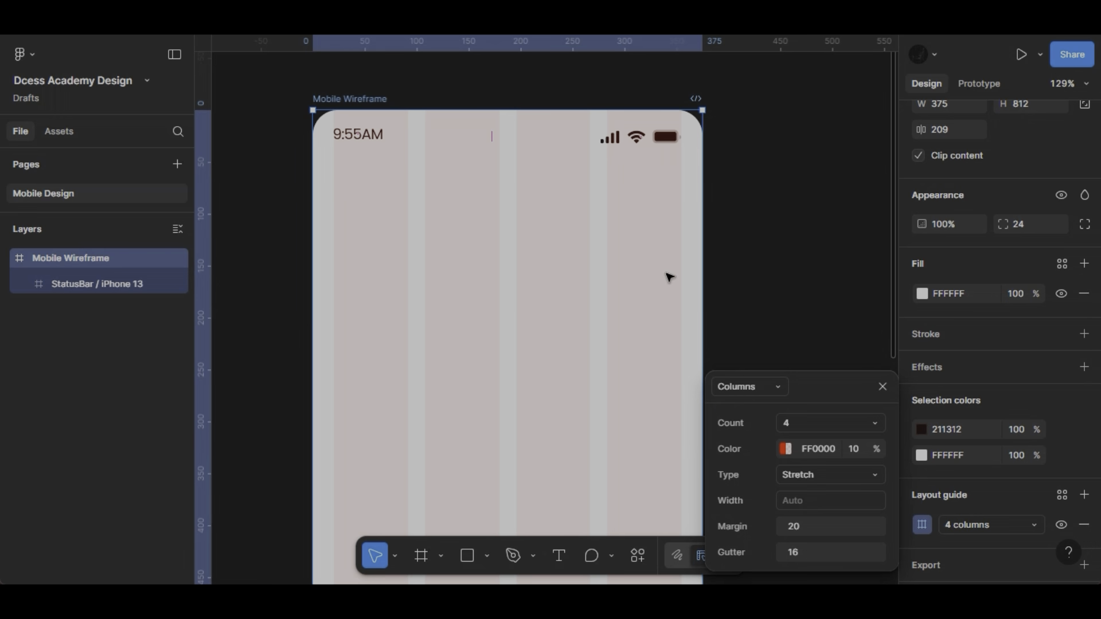
scroll(668, 275, "up", 5)
scroll(669, 278, "up", 1)
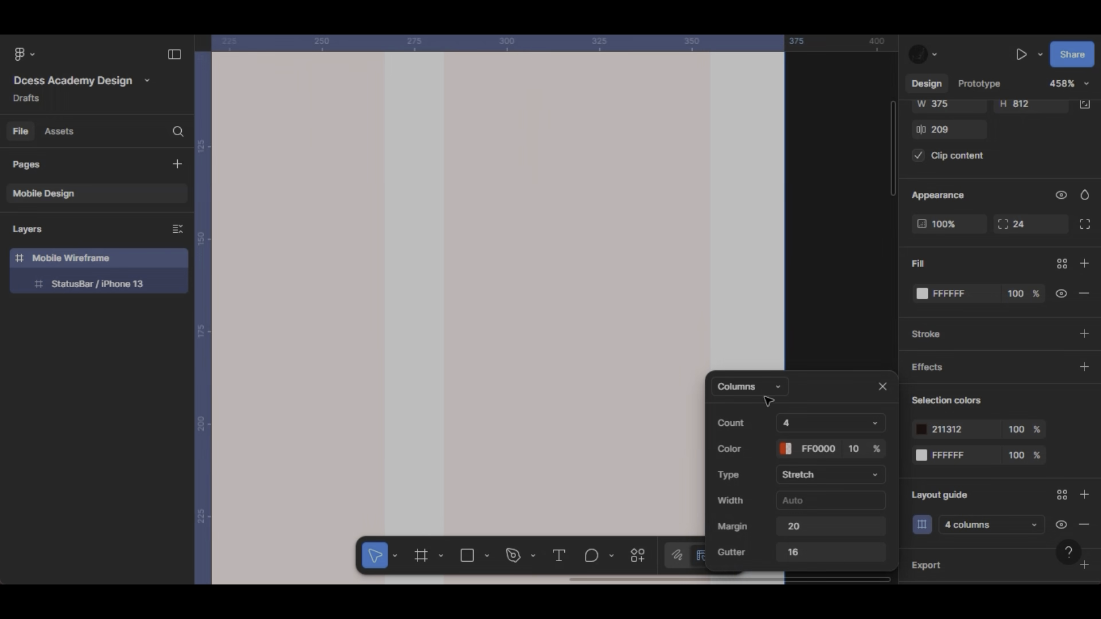
left_click(887, 390)
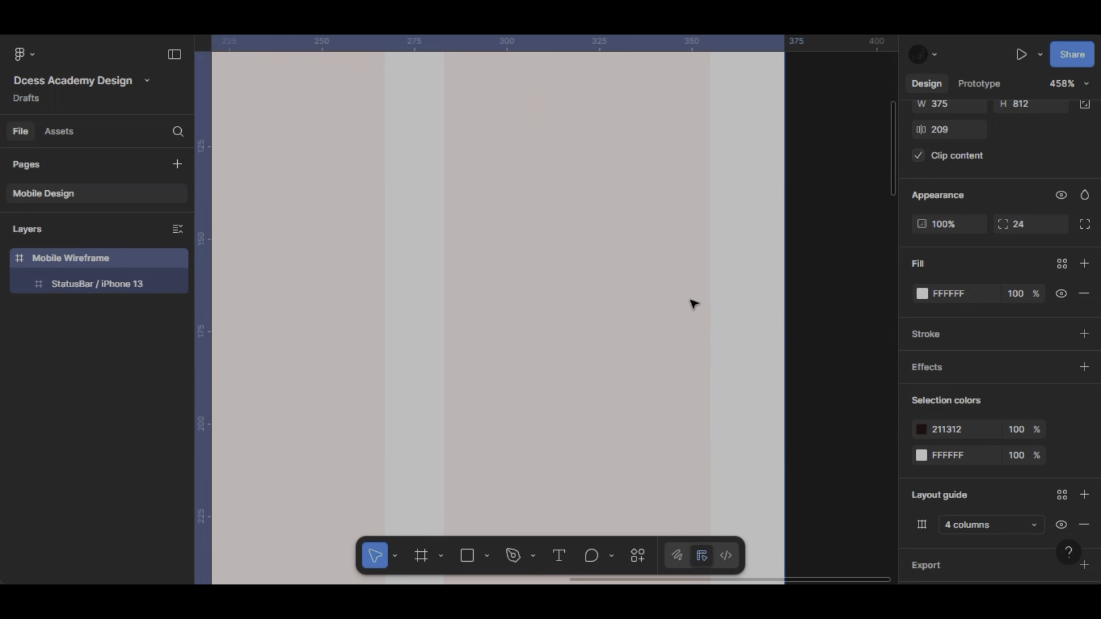
- Draw a square about 83 × 83 near the middle of the frame, below the status bar
scroll(691, 302, "down", 3)
scroll(693, 302, "down", 4)
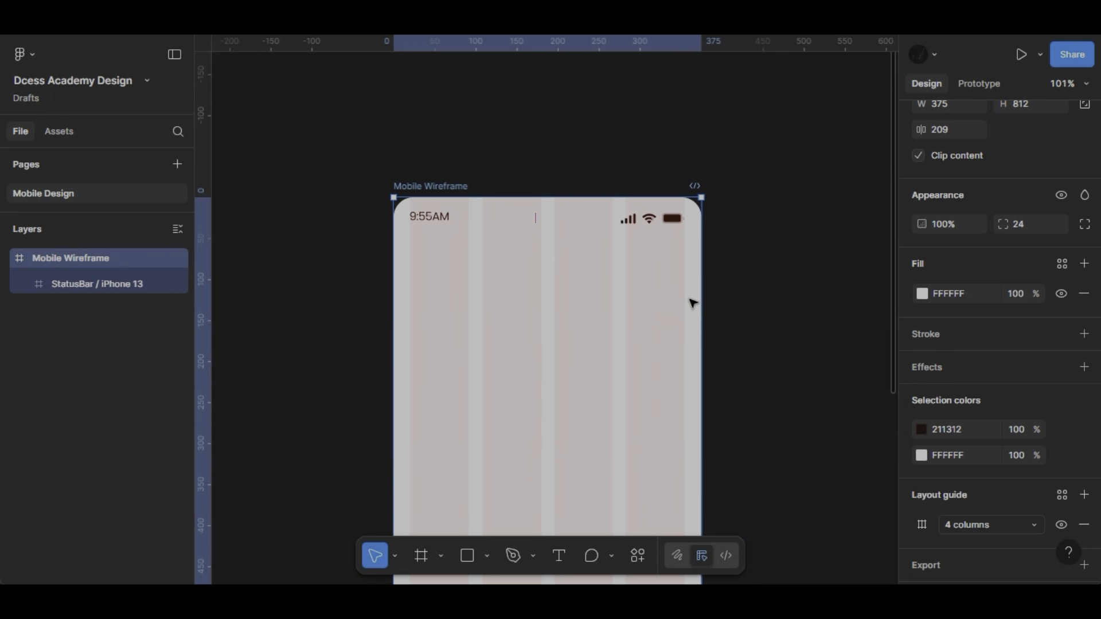
scroll(692, 303, "down", 2)
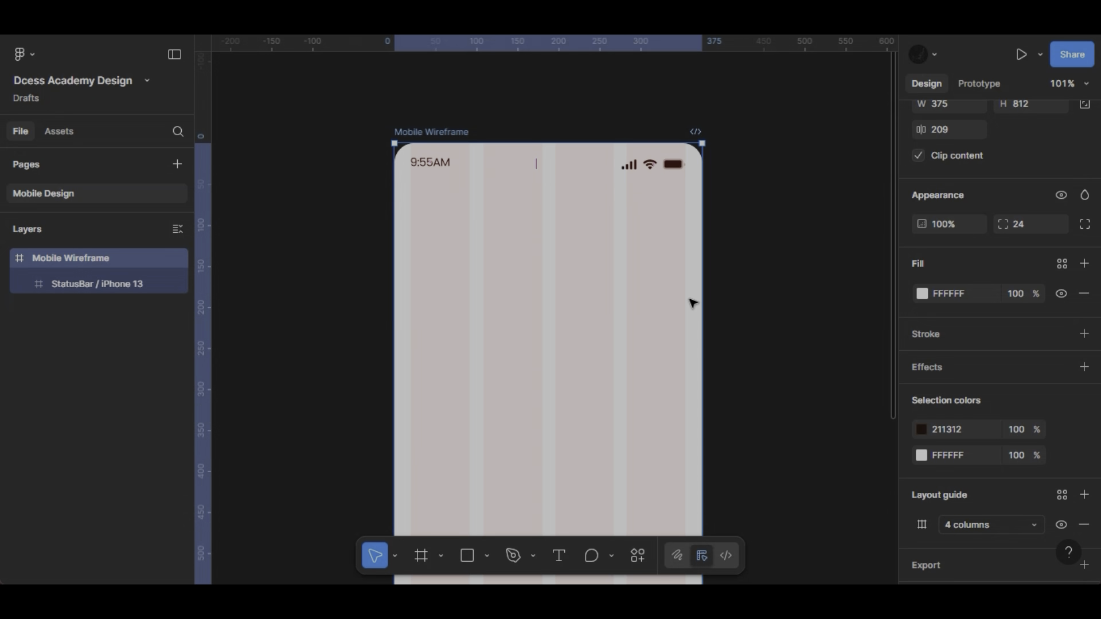
scroll(692, 302, "down", 1)
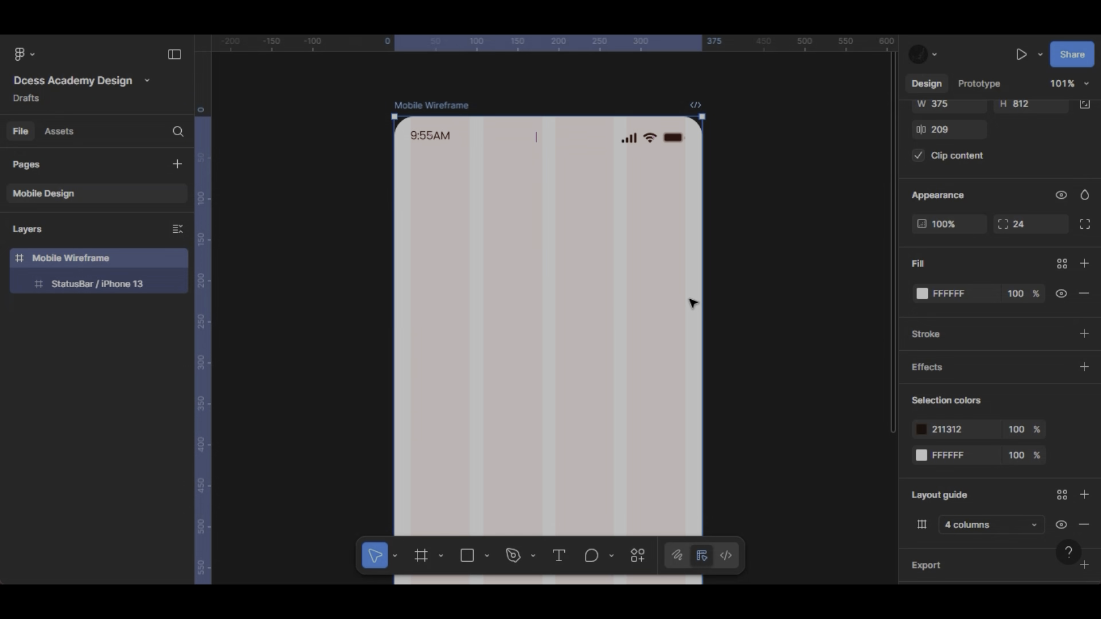
left_click(488, 556)
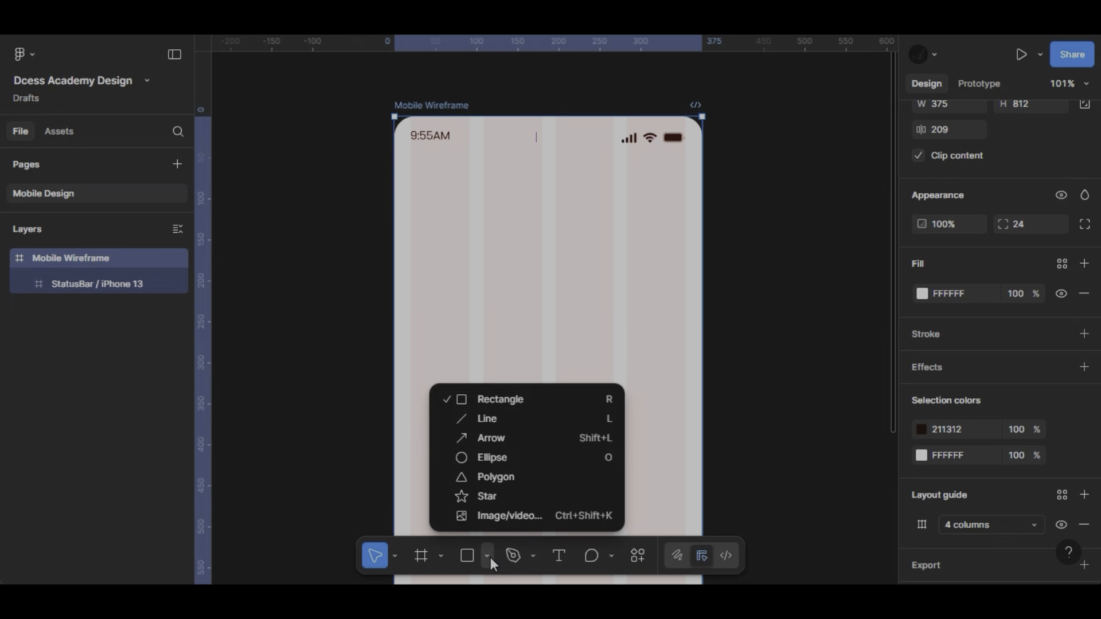
left_click(507, 402)
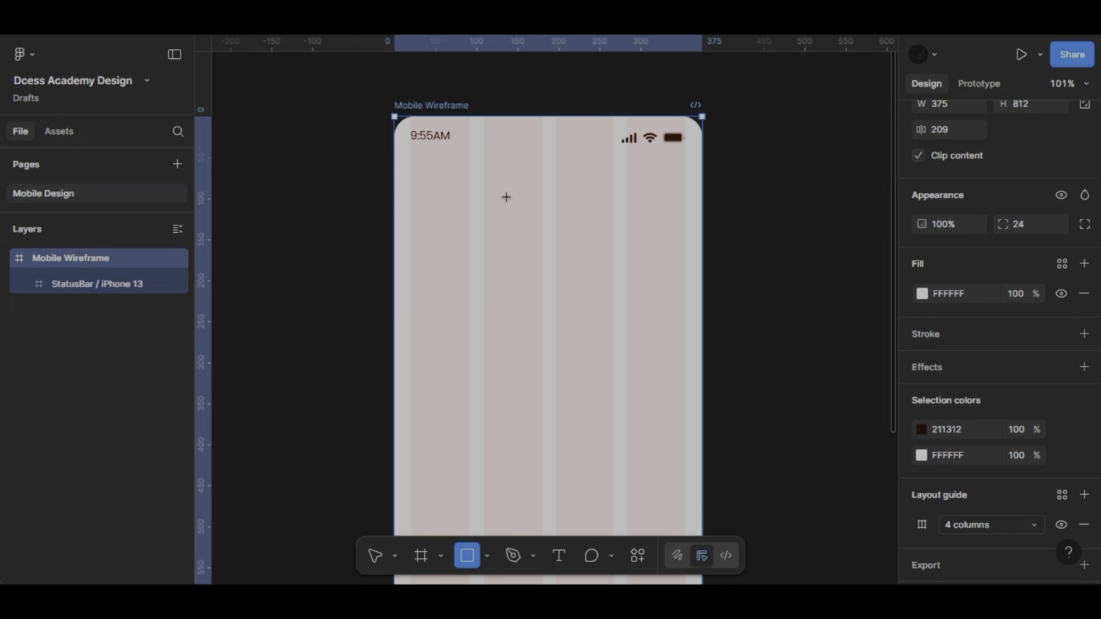
left_click_drag(507, 197, 576, 265)
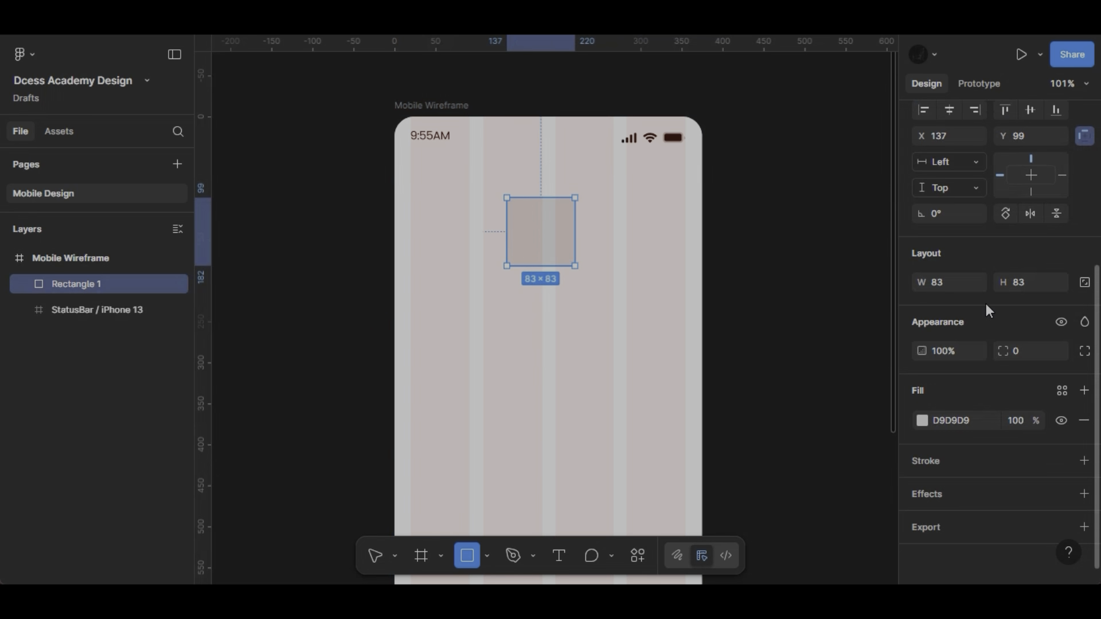
- Lock the square's aspect ratio and set its size to 80 × 80
left_click(1084, 284)
left_click(1033, 282)
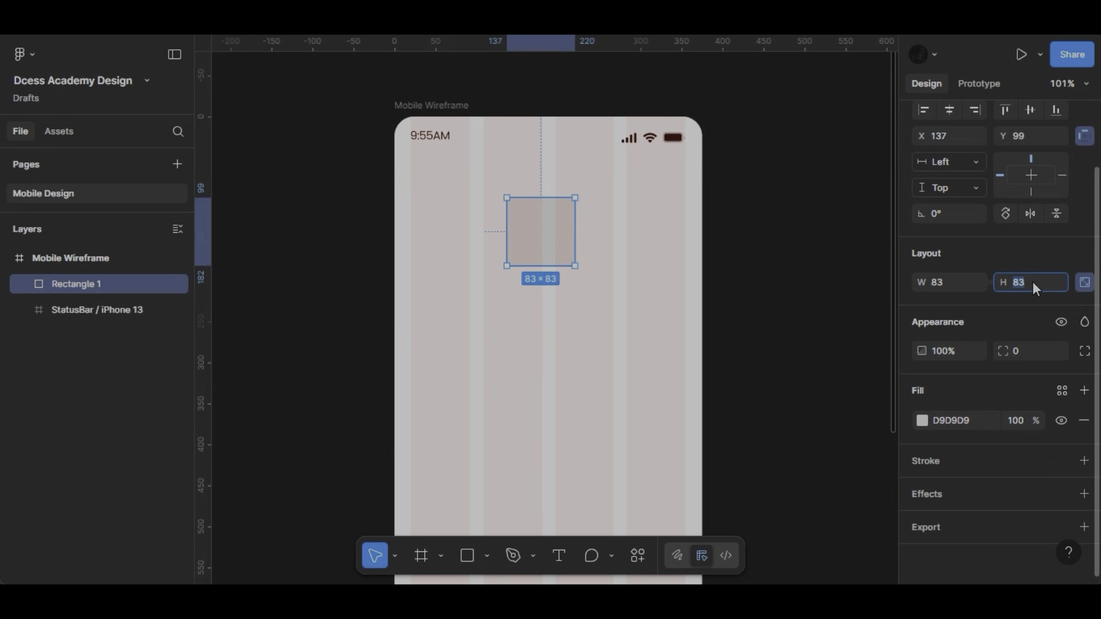
type("80")
key("Return")
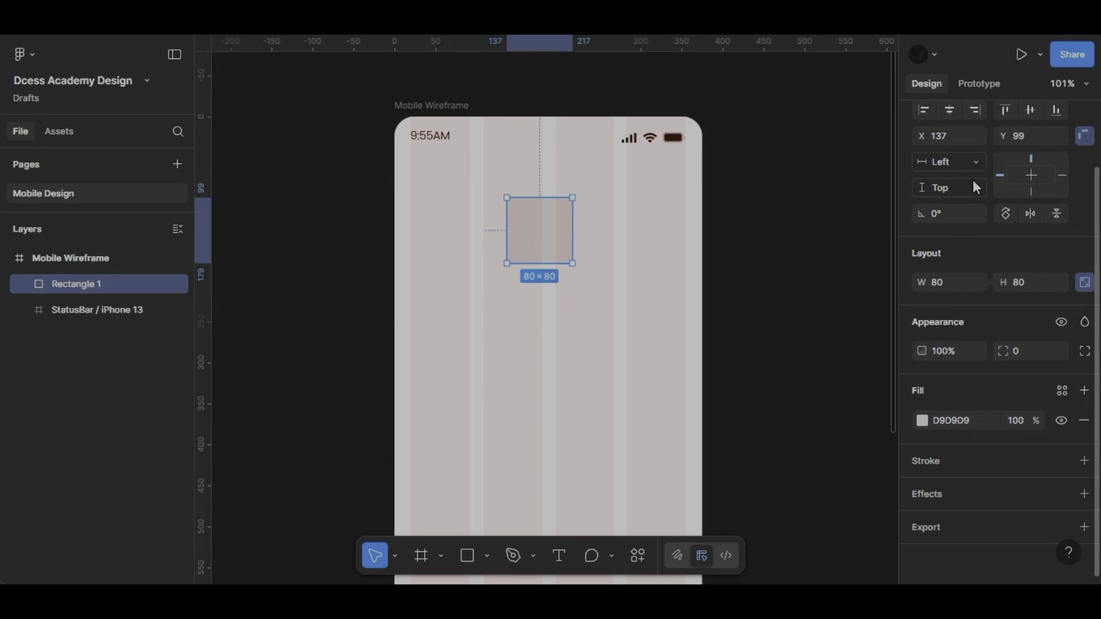
- Center the square horizontally in the Mobile Wireframe frame and deselect it
scroll(963, 166, "up", 2)
left_click(949, 184)
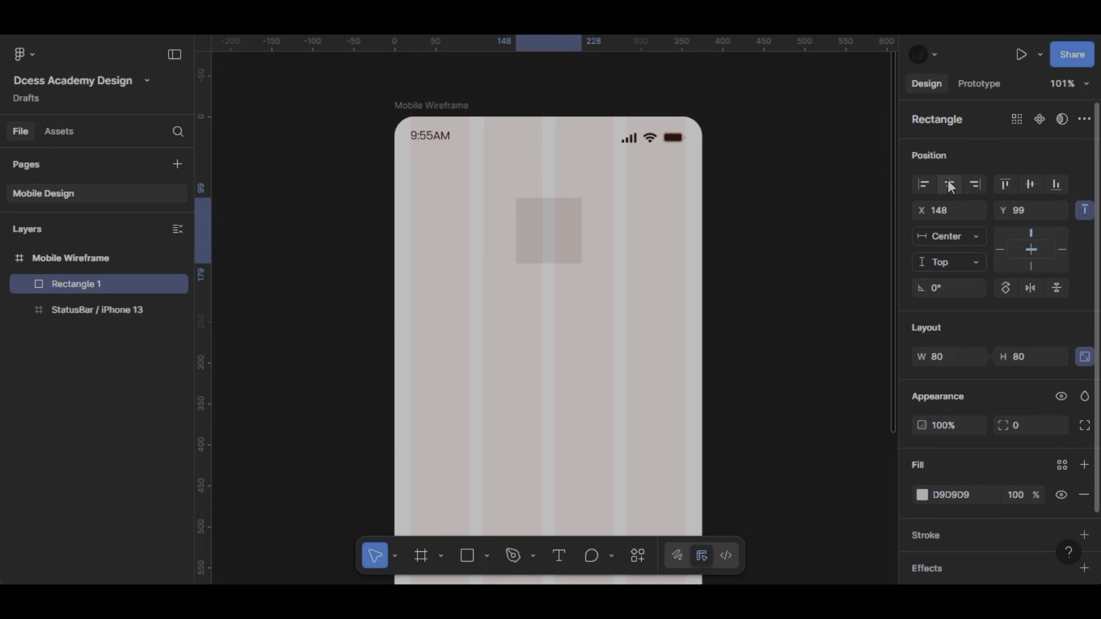
left_click(1023, 425)
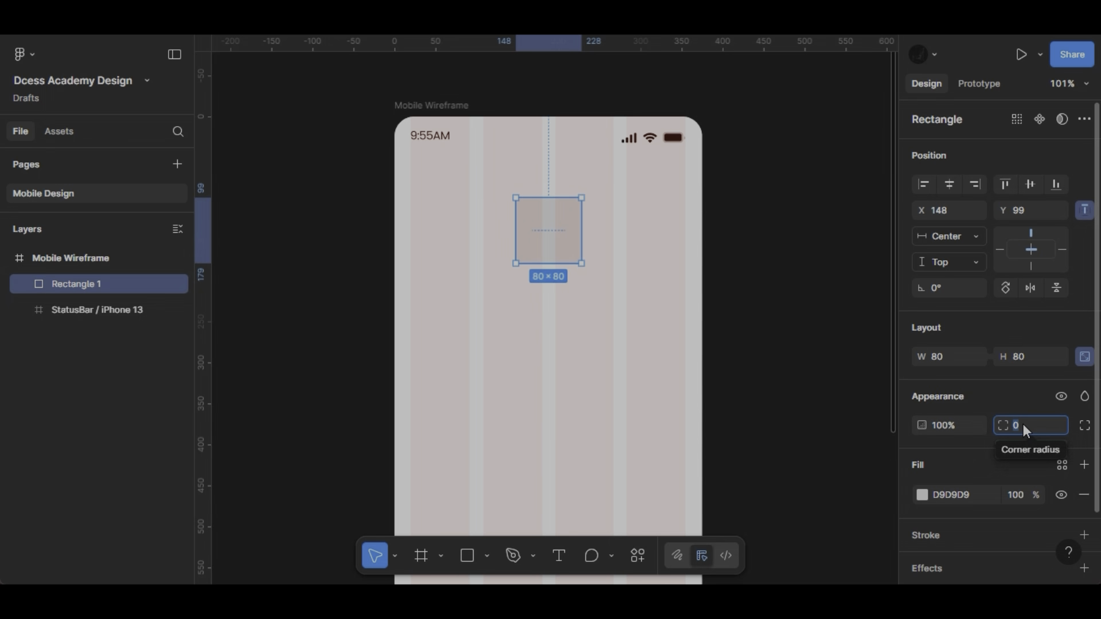
left_click(631, 292)
- Draw a rectangle about 332 × 51 across the columns below the square and set its height to 48
scroll(511, 322, "down", 2)
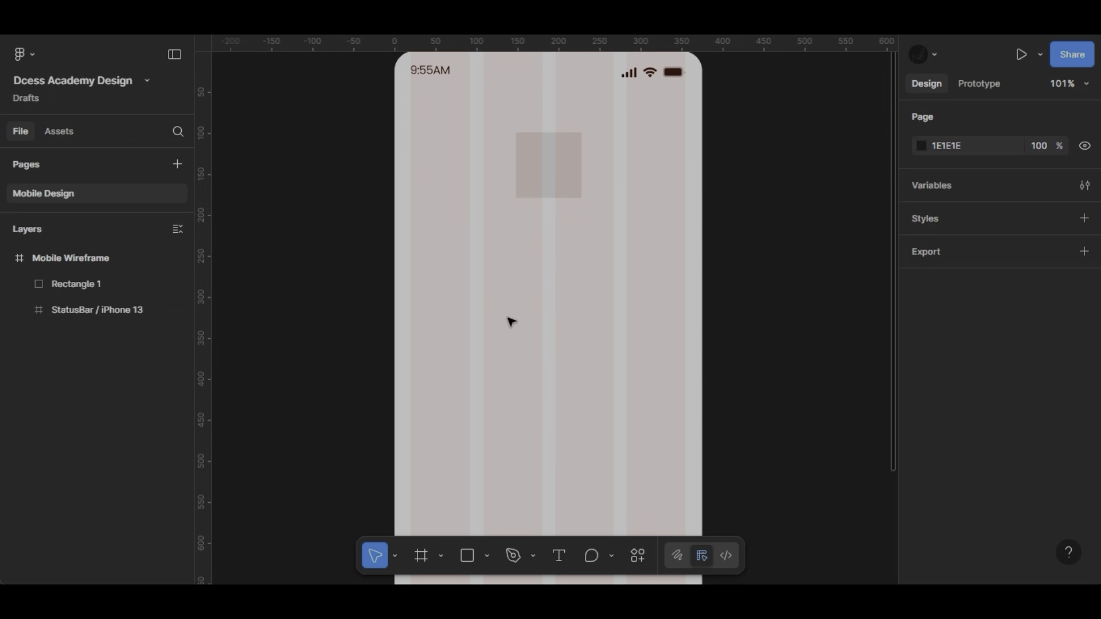
left_click(487, 555)
left_click(487, 401)
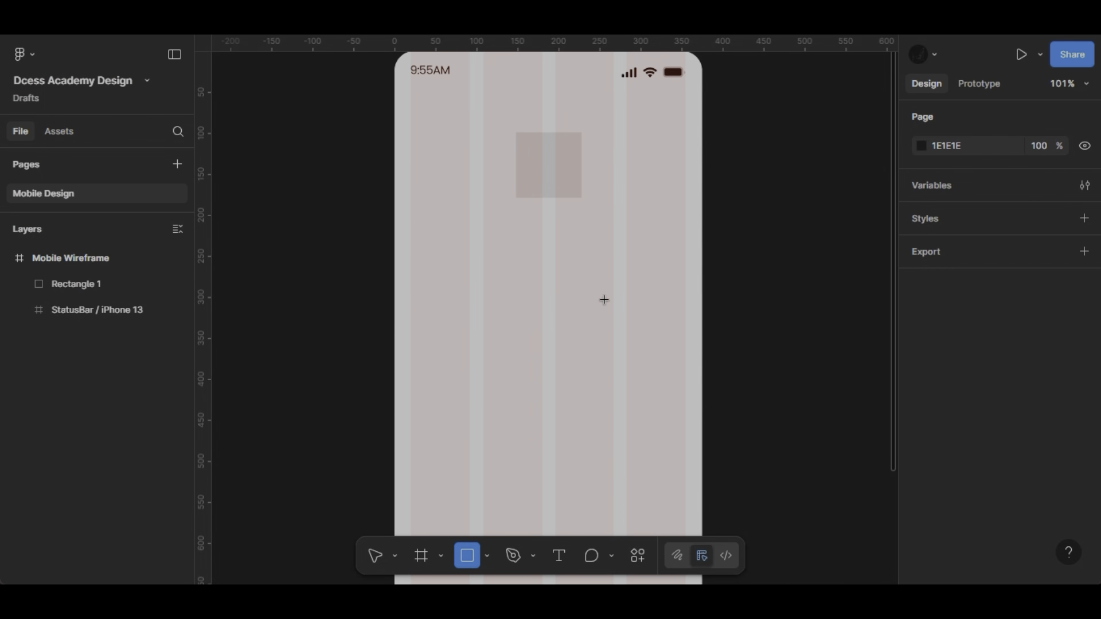
left_click_drag(410, 282, 683, 324)
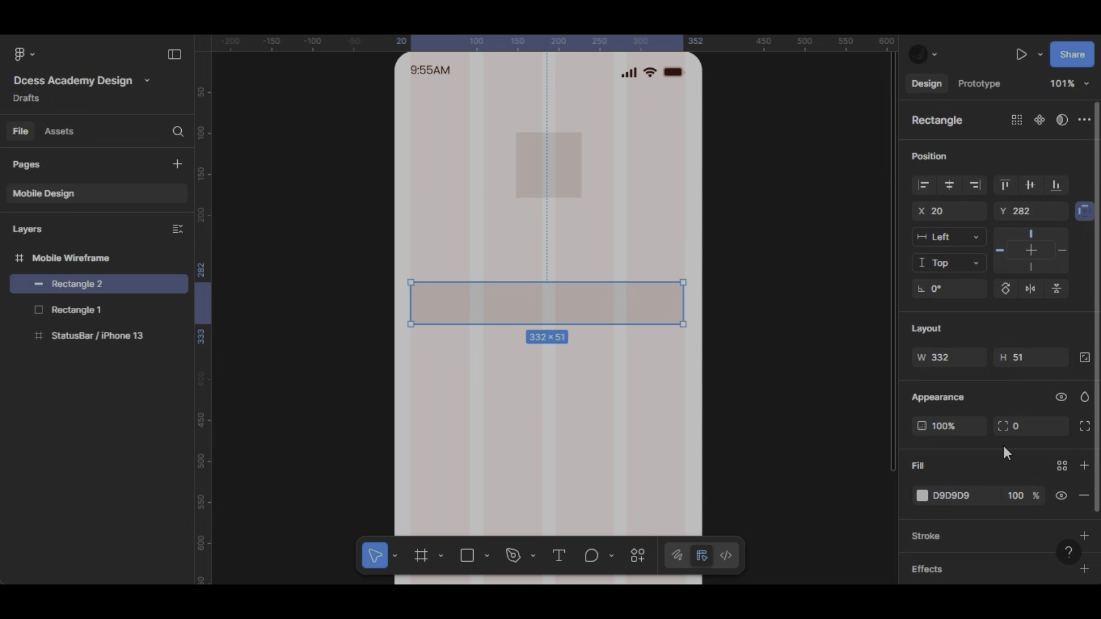
left_click(1041, 359)
key("Return")
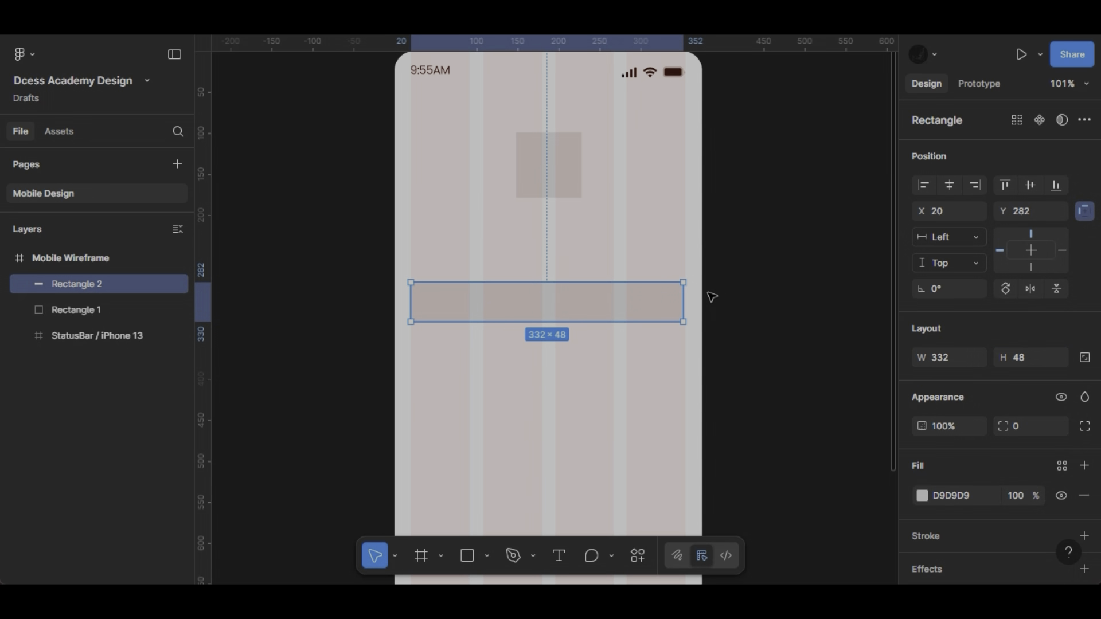
- Widen the rectangle to 335 so that its right edge meets the outer edge of the last column
scroll(705, 297, "up", 10)
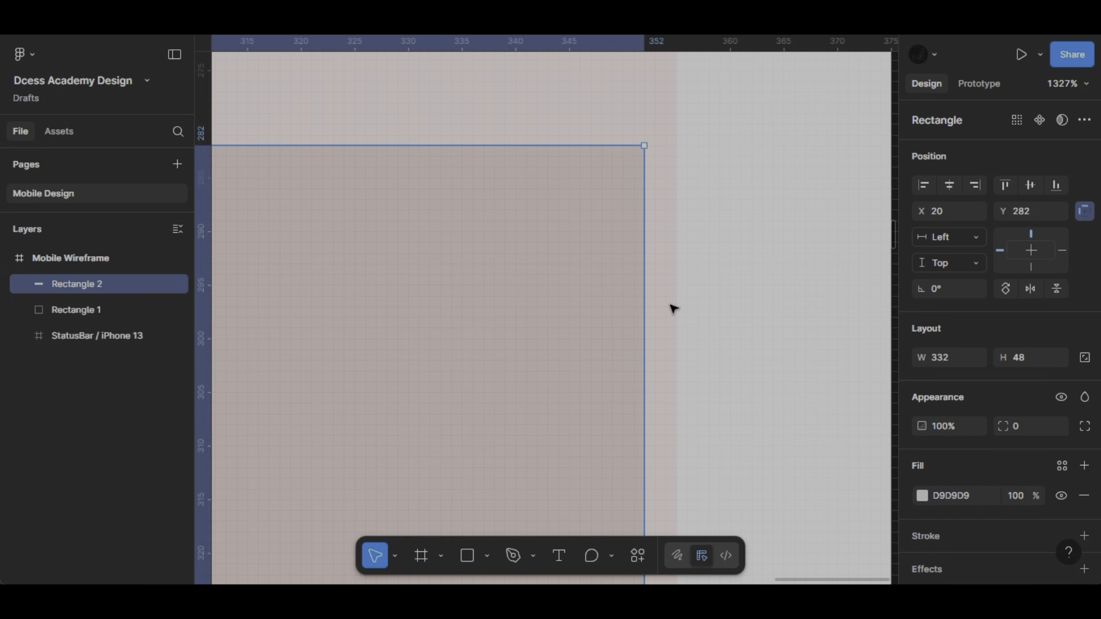
left_click_drag(640, 330, 675, 326)
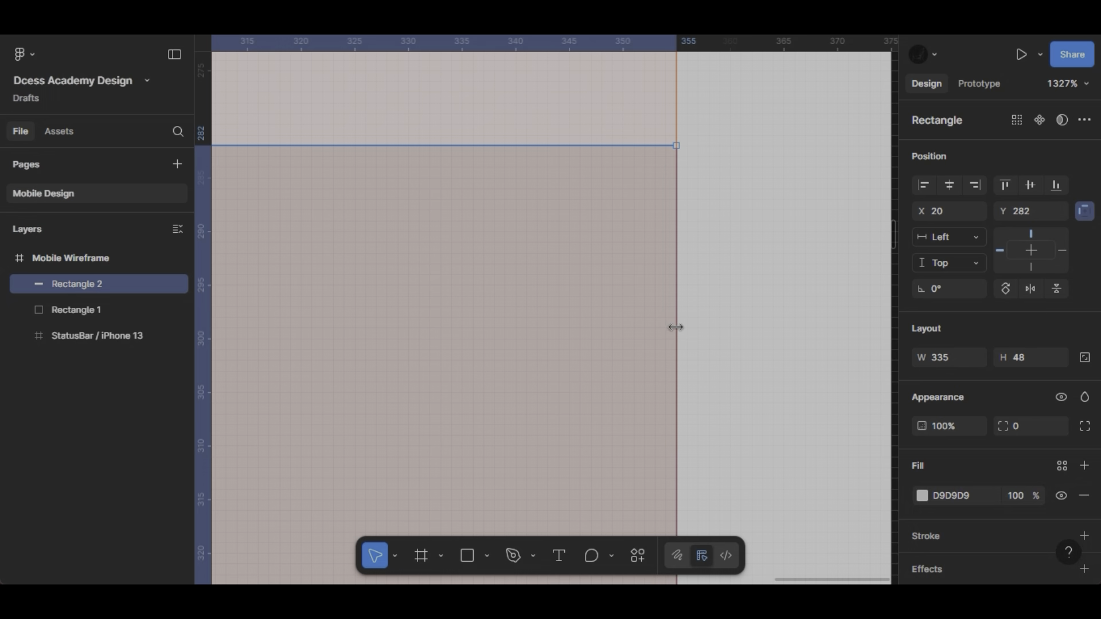
scroll(676, 328, "down", 3)
scroll(675, 328, "down", 8)
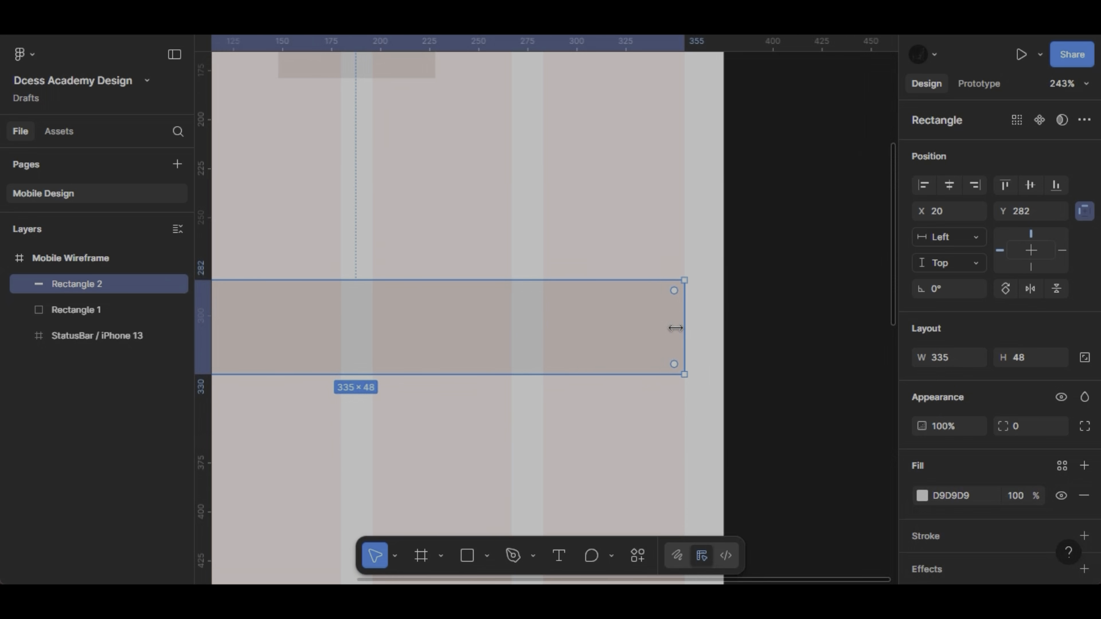
key("alt")
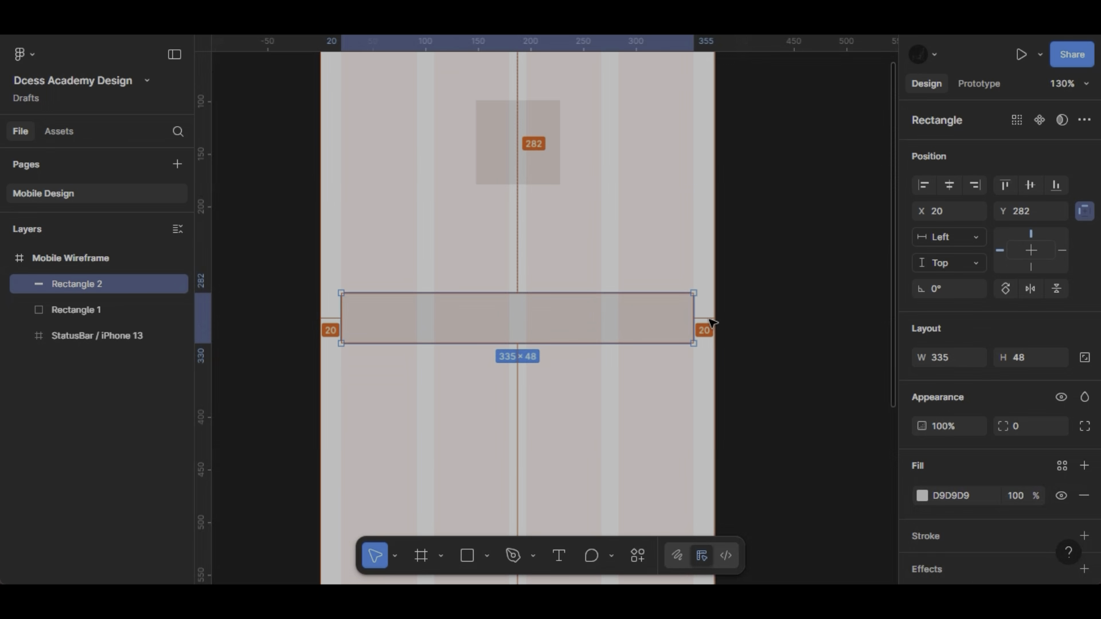
- Add the text label "Email" just above the wide rectangle, aligned with its left edge
left_click(552, 562)
scroll(363, 273, "up", 5)
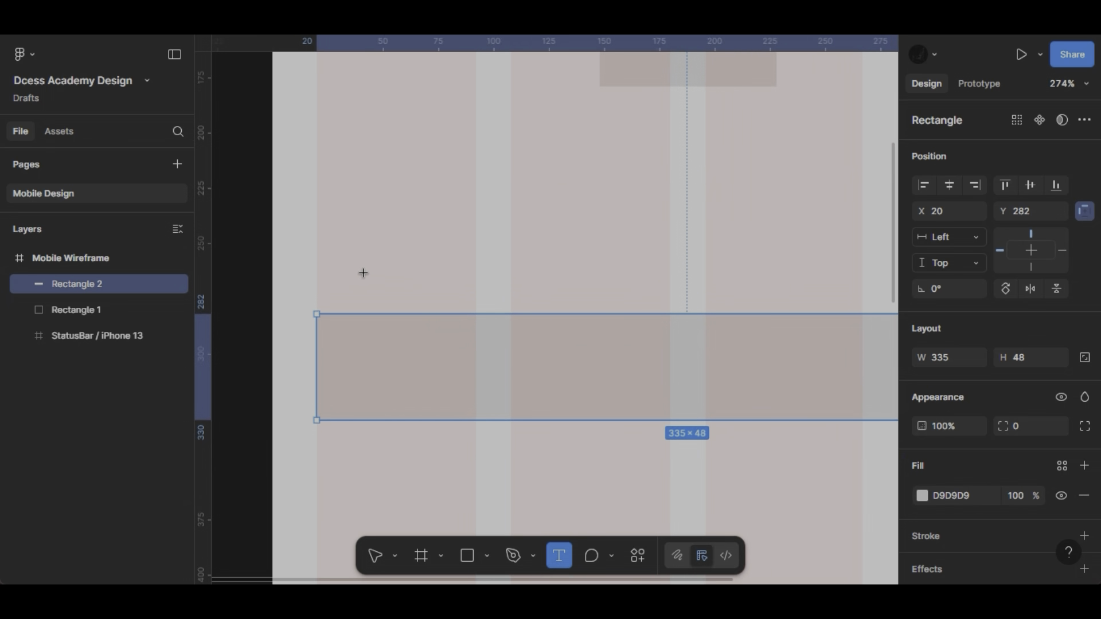
left_click(302, 299)
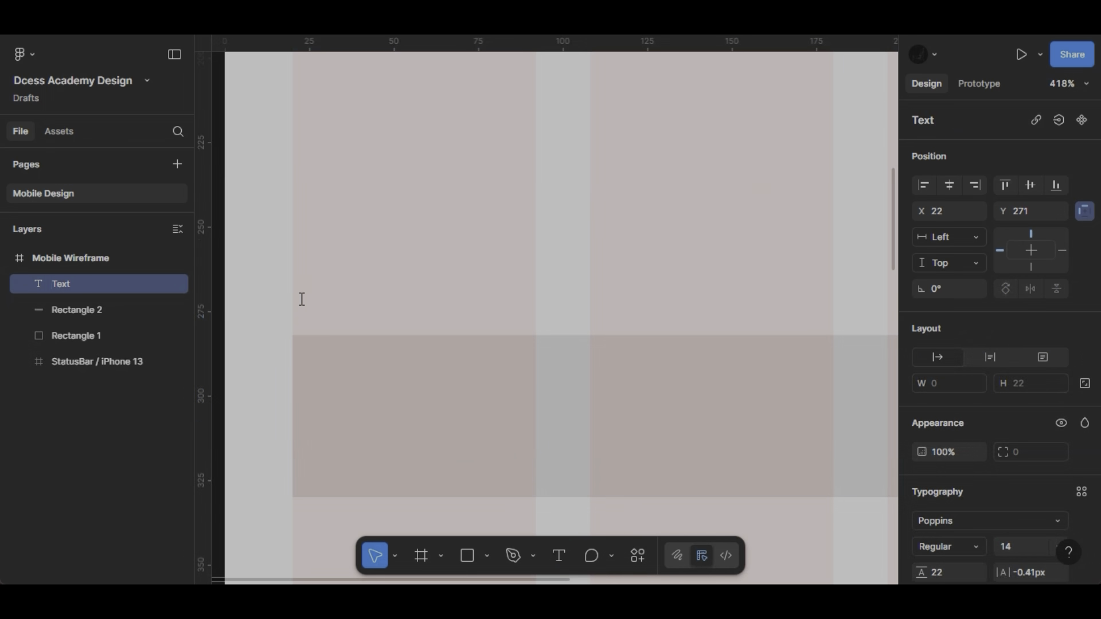
type("Email")
key("Escape")
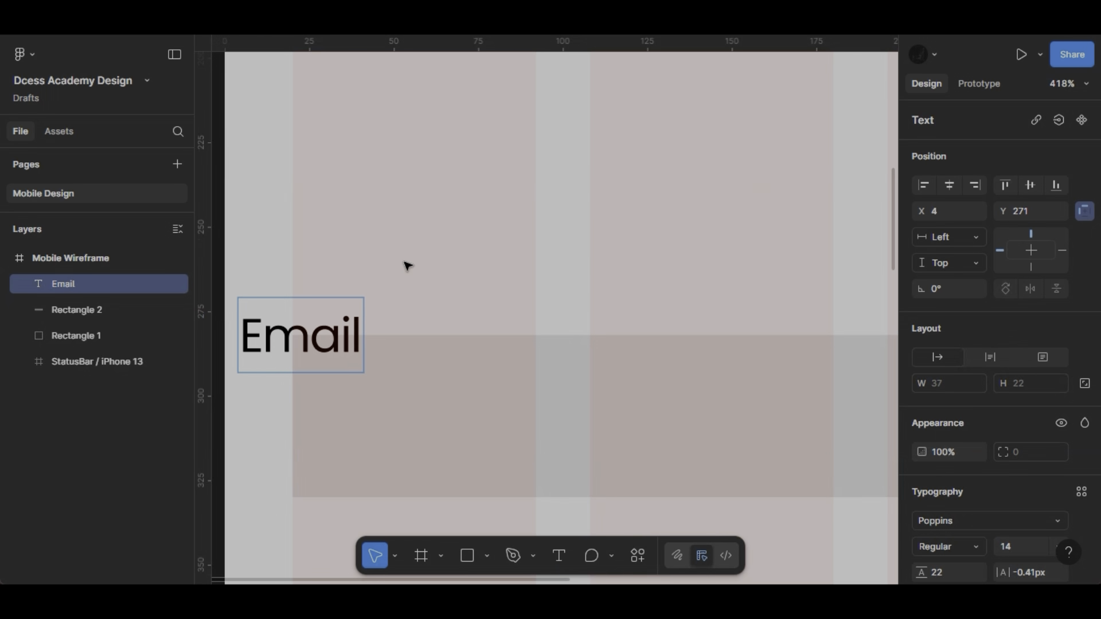
left_click_drag(298, 331, 344, 281)
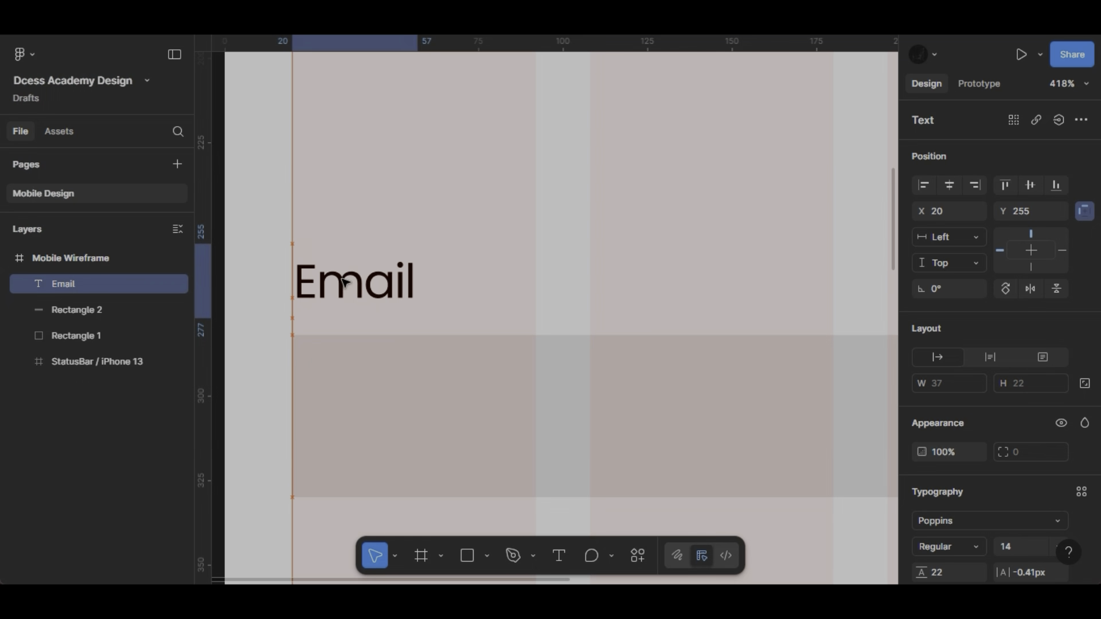
- Combine the Email label and the rectangle below it into a vertical auto layout frame
left_click(371, 385, "shift")
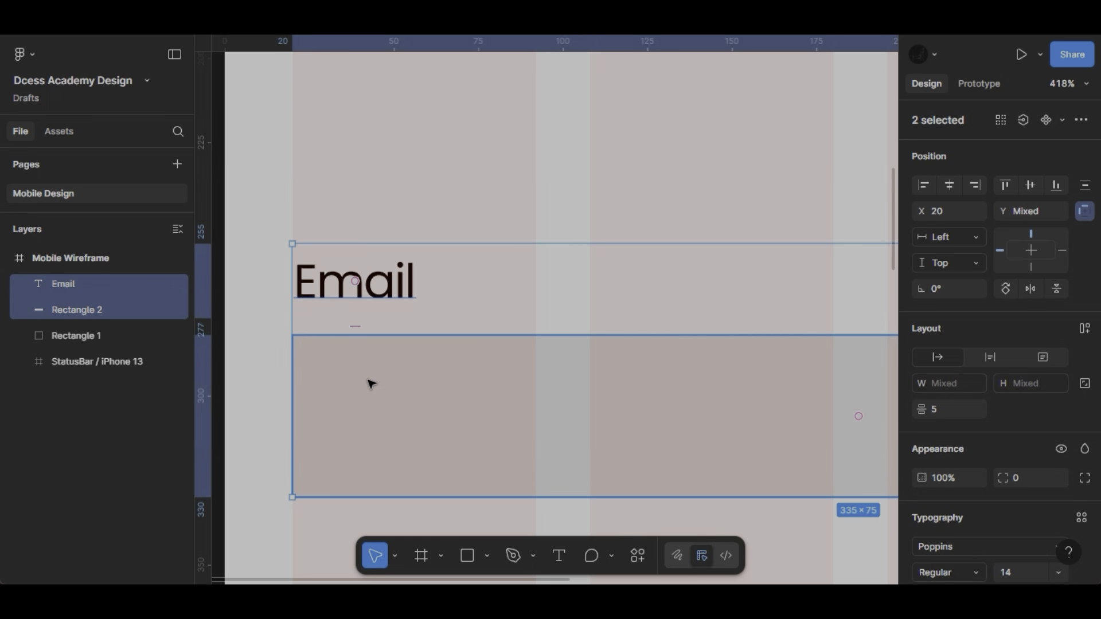
key("shift+a")
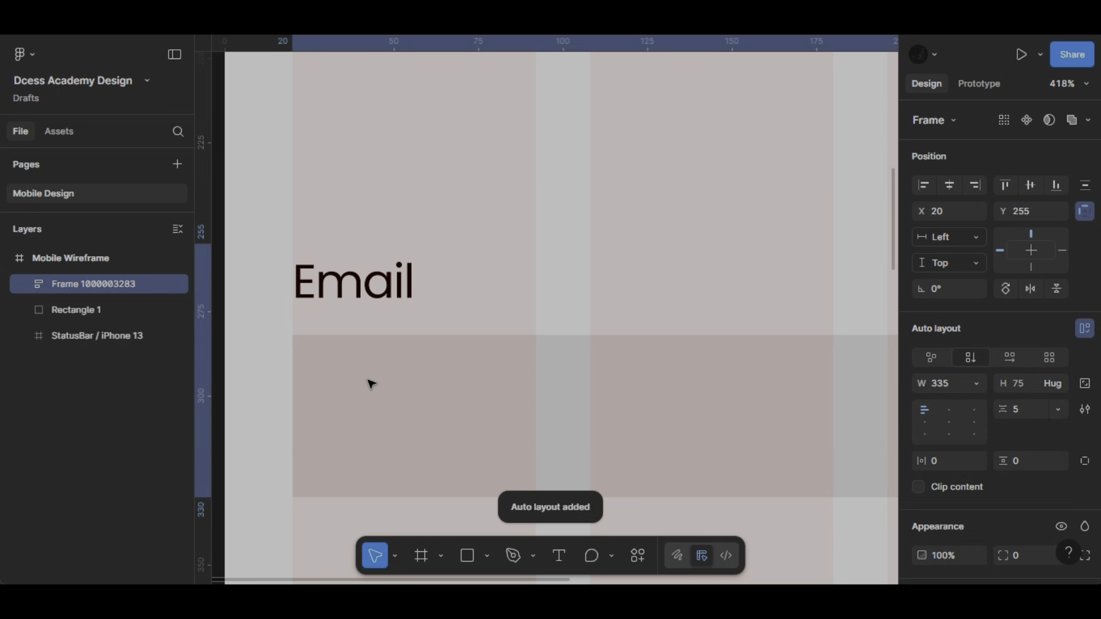
scroll(494, 304, "down", 5)
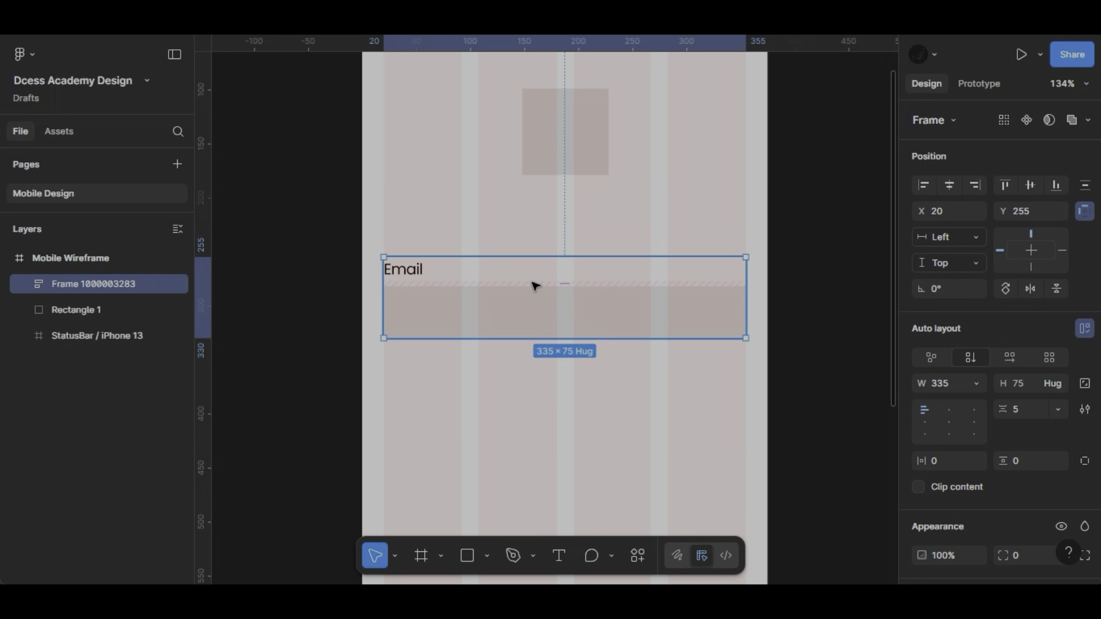
- Duplicate the Email field directly below the original and change the copy's label to "Password"
left_click_drag(533, 285, 533, 401)
double_click(414, 385)
double_click(414, 385)
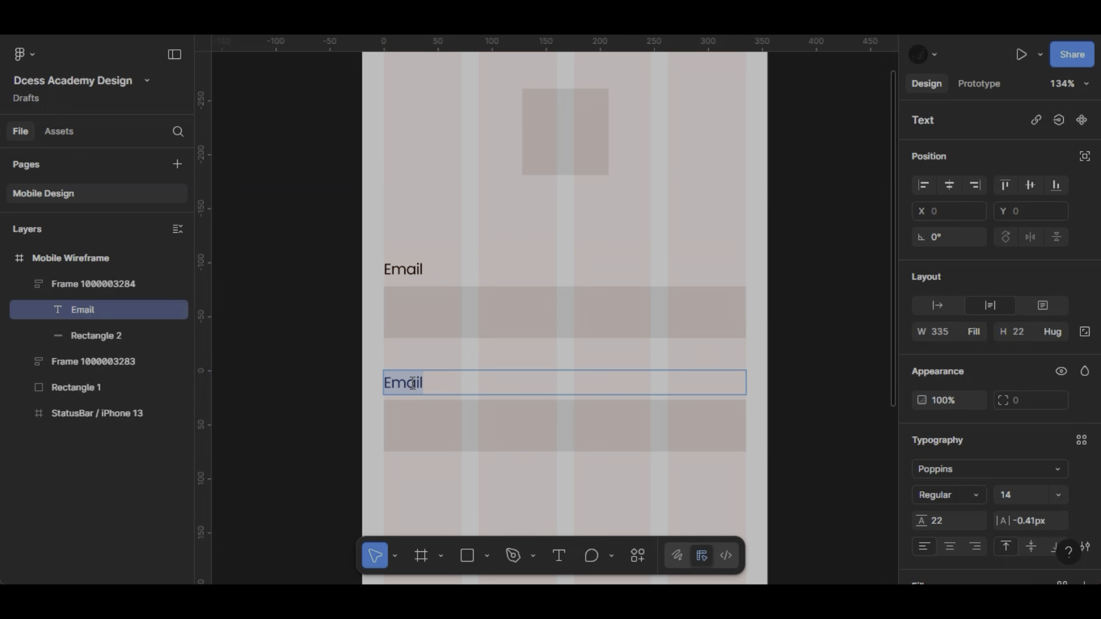
type("Passwor")
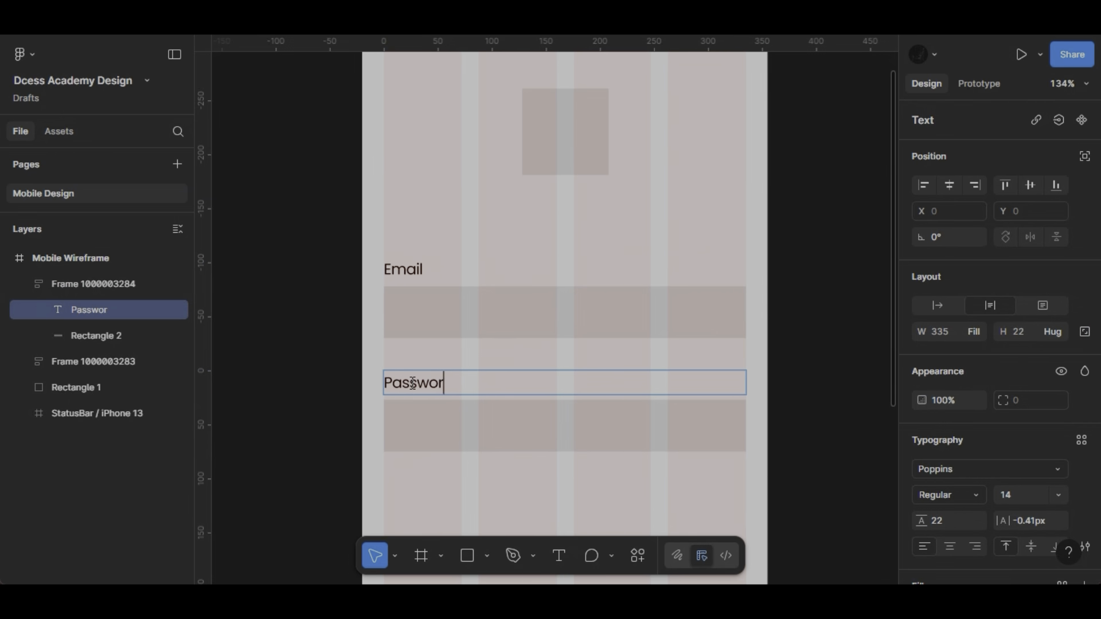
type("d")
scroll(477, 370, "down", 3)
key("Escape")
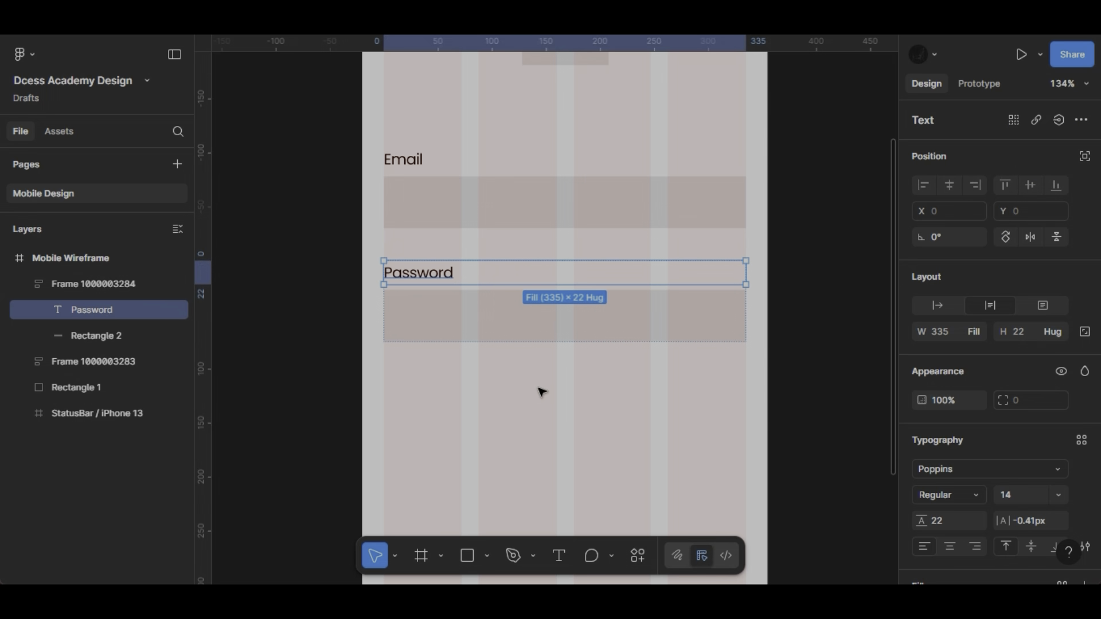
left_click(737, 365)
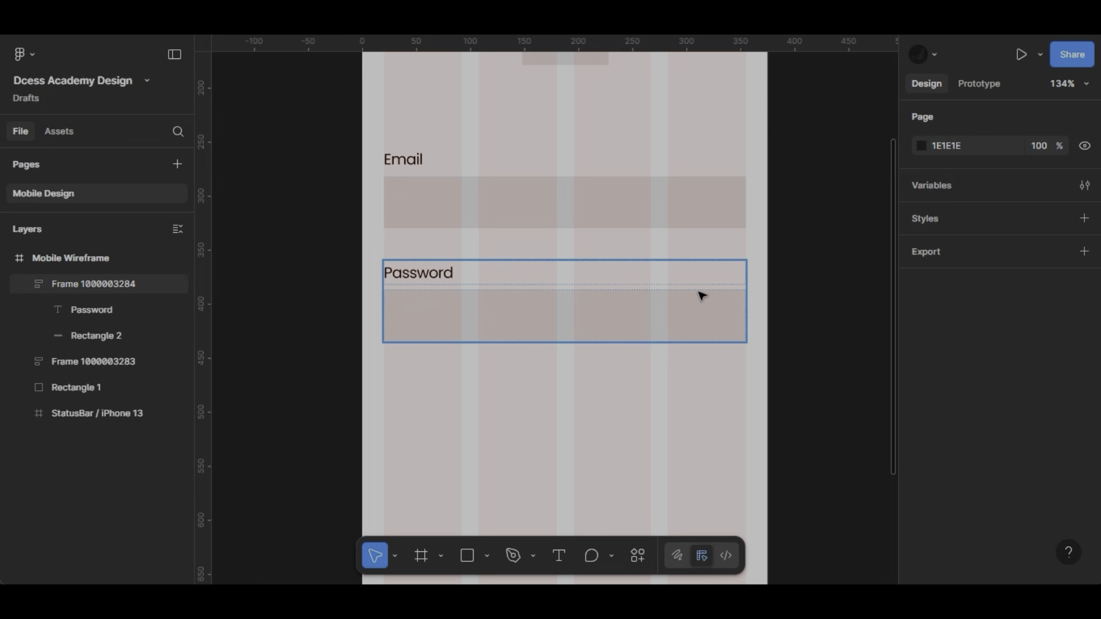
- Combine the Email and Password fields into one vertical auto layout frame
left_click(701, 295)
left_click(688, 220, "shift")
key("shift+a")
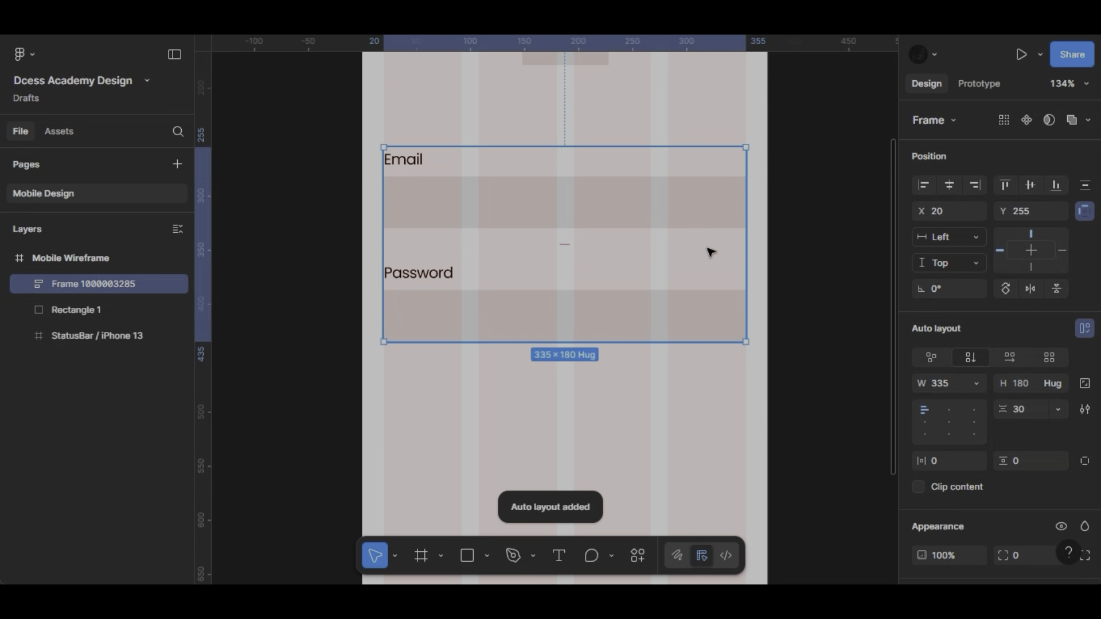
- Draw a button rectangle about 335 × 49 across all columns below the Password field and set its height to 48
scroll(701, 337, "down", 2)
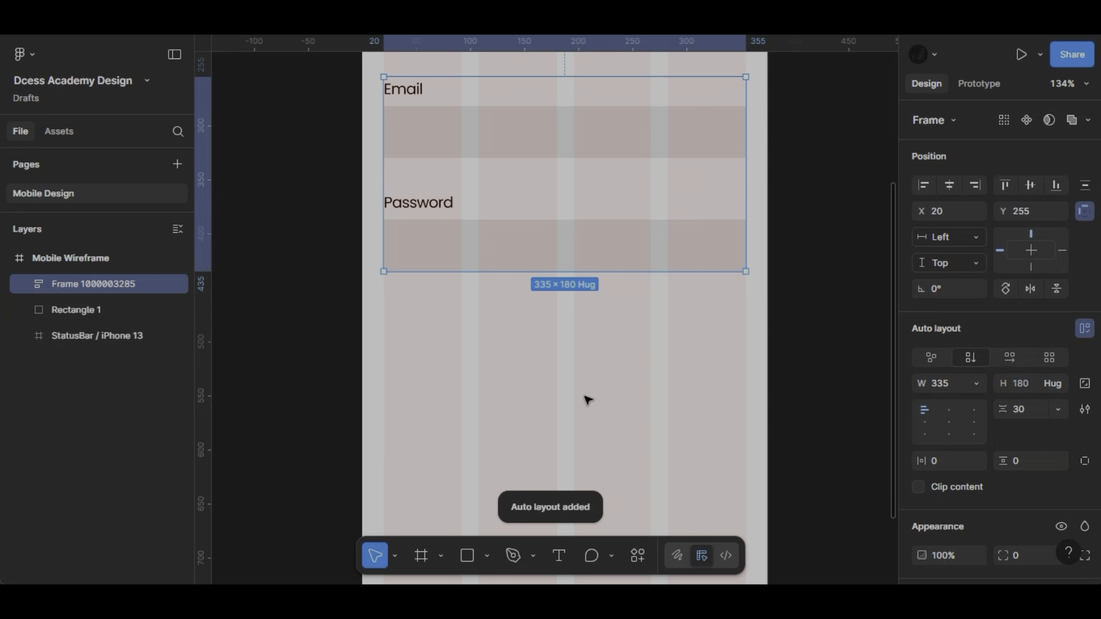
scroll(481, 530, "down", 2)
left_click(468, 556)
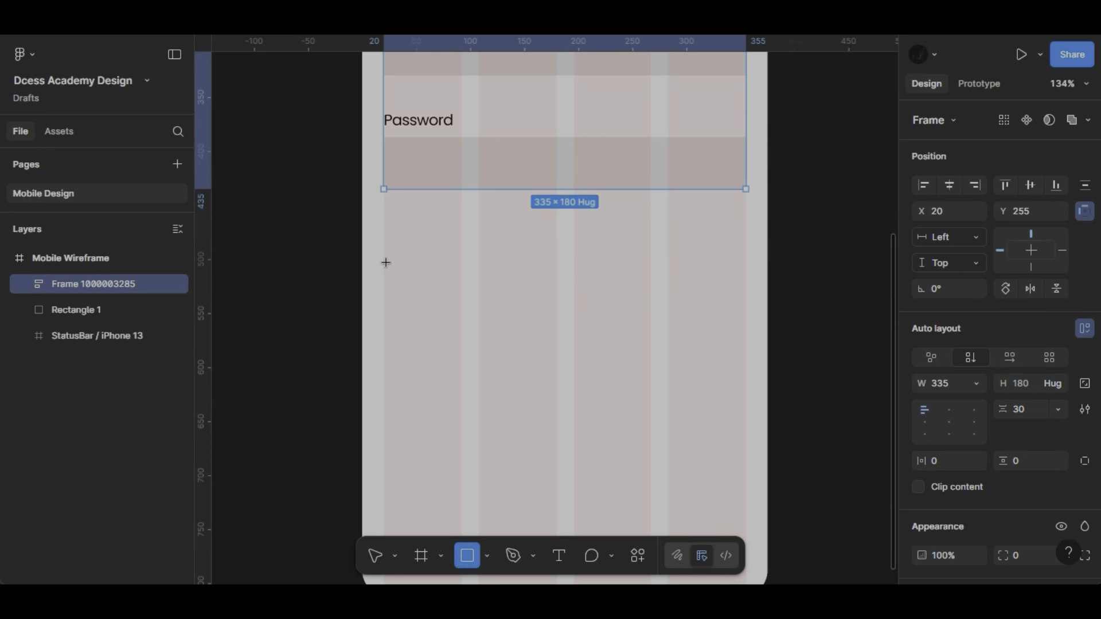
mouse_move(384, 256)
left_mouse_down()
mouse_move(743, 322)
mouse_move(746, 309)
left_mouse_up()
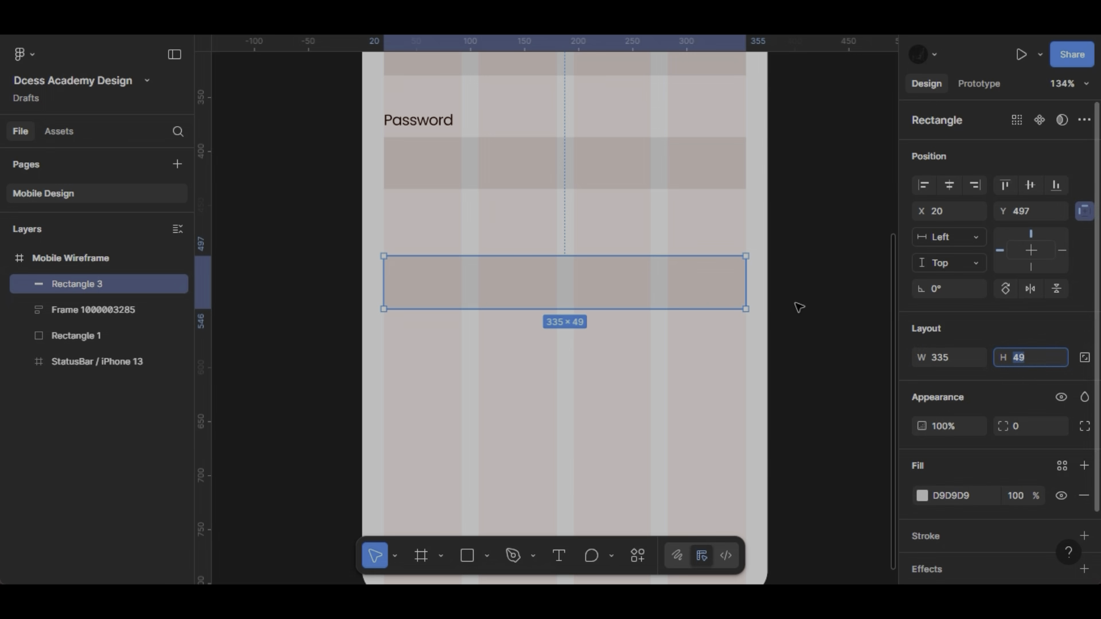
key("Down")
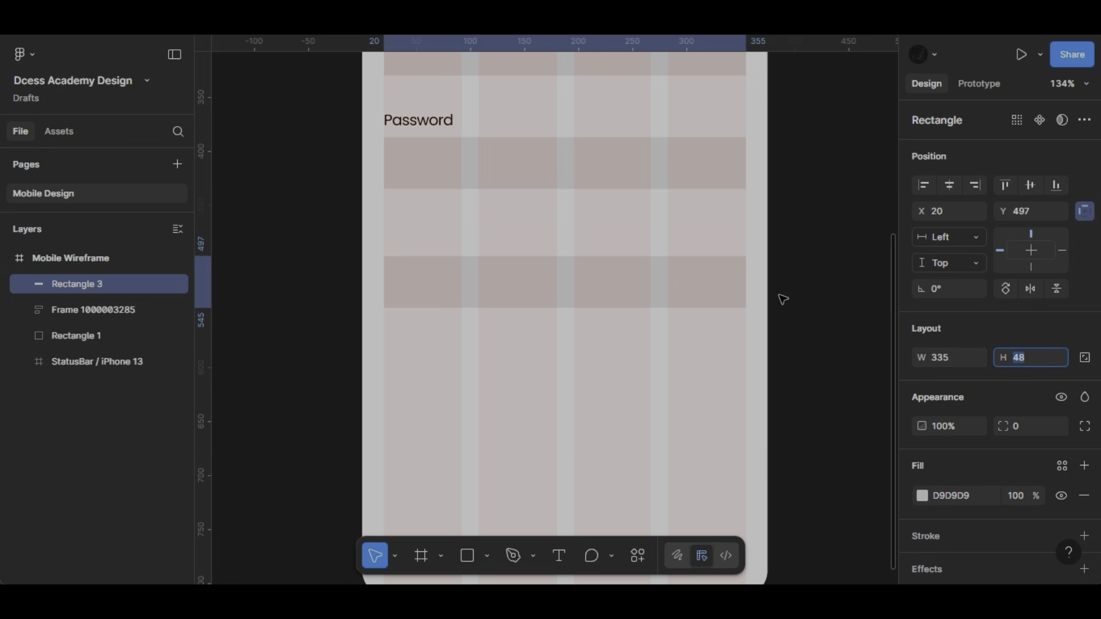
- Add the text "CTA" on the button rectangle and move it up within the button
scroll(579, 285, "up", 5)
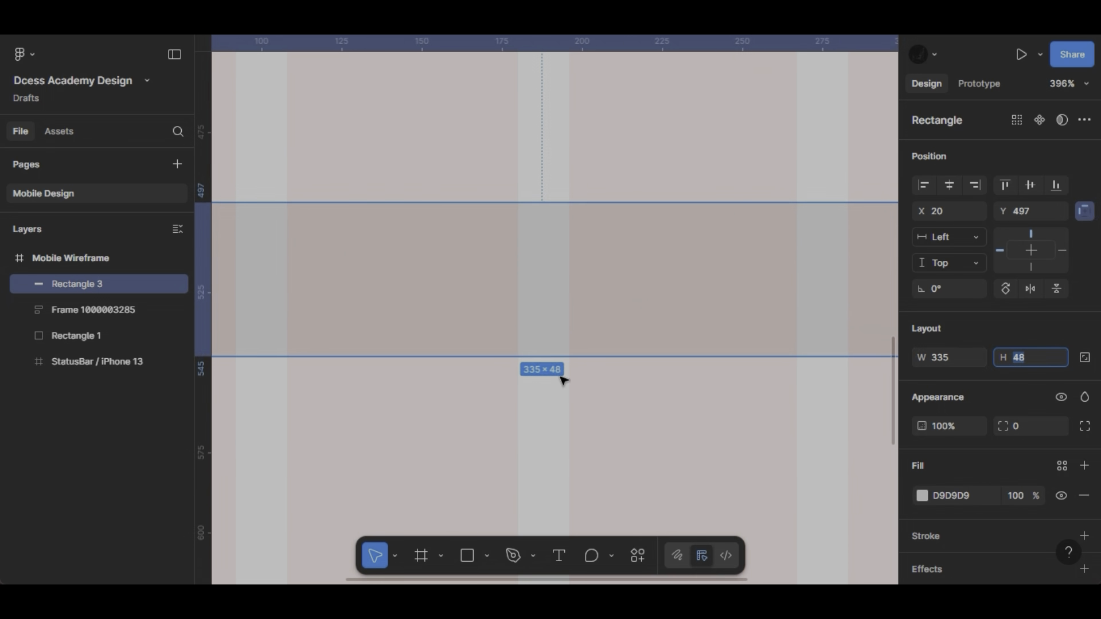
left_click(559, 555)
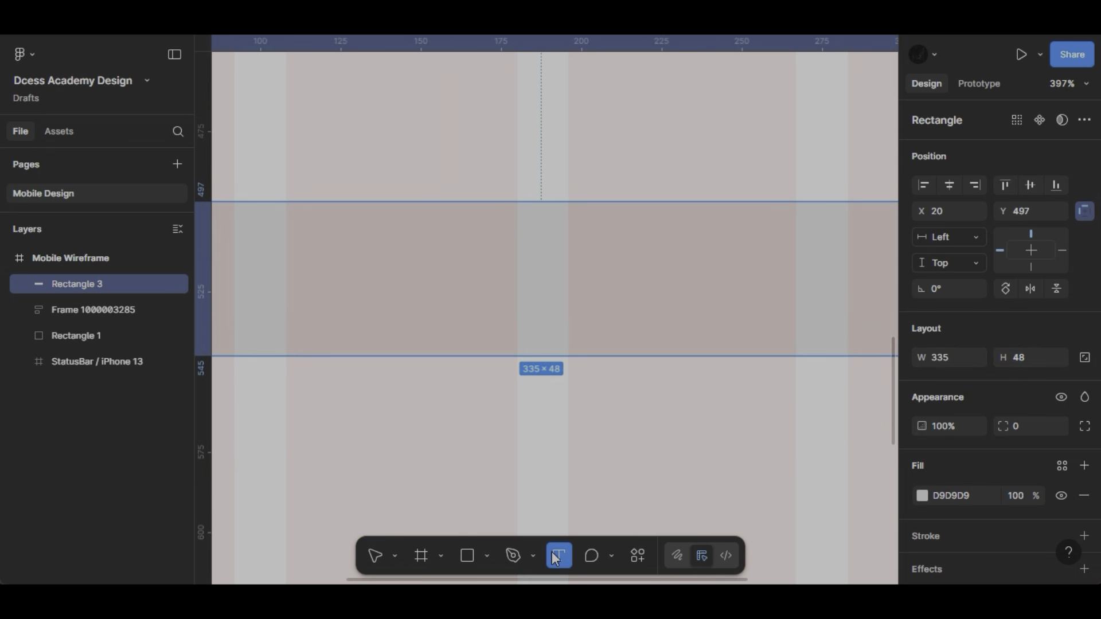
left_click(475, 266)
type("CTA")
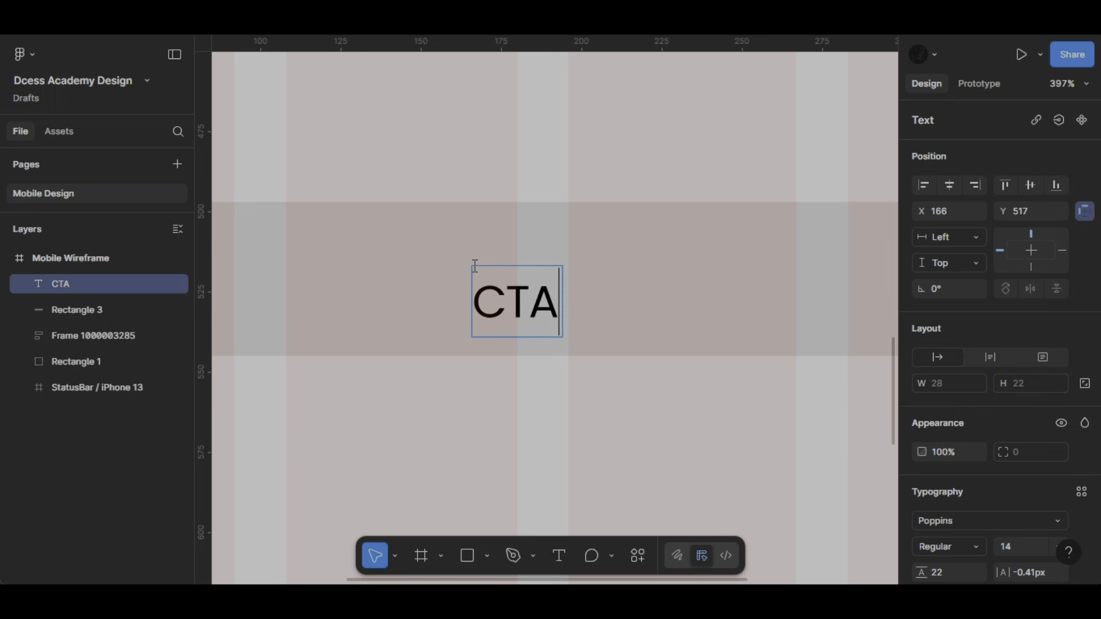
key("Escape")
left_click_drag(539, 309, 540, 271)
- Extend the button text to "CTA - Login" and move it to the middle of the button
double_click(540, 271)
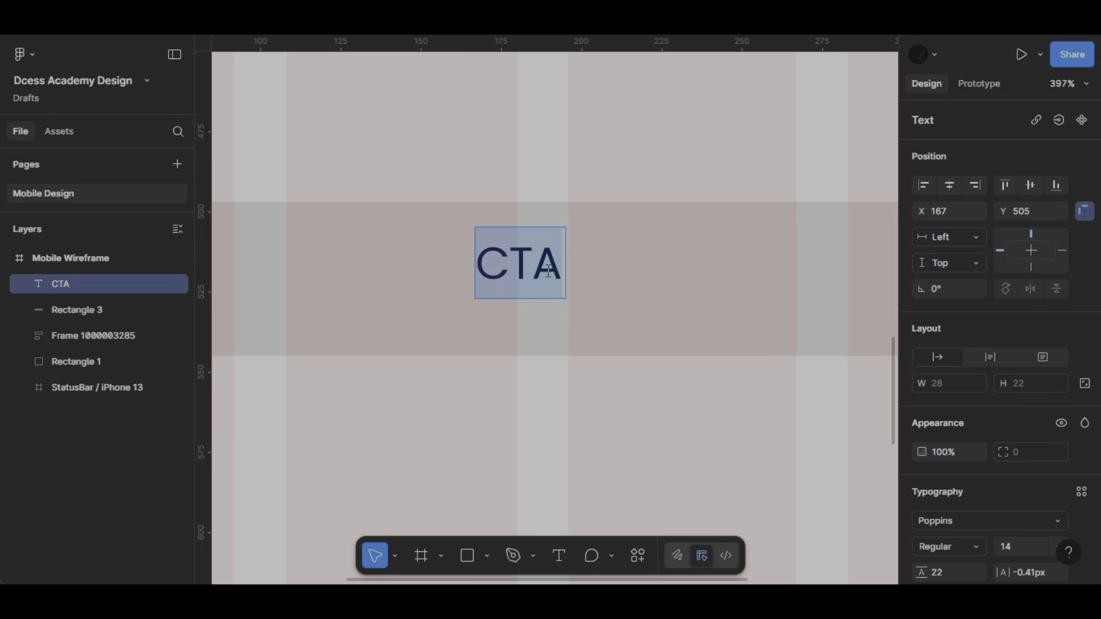
key("Right")
type("- Logi")
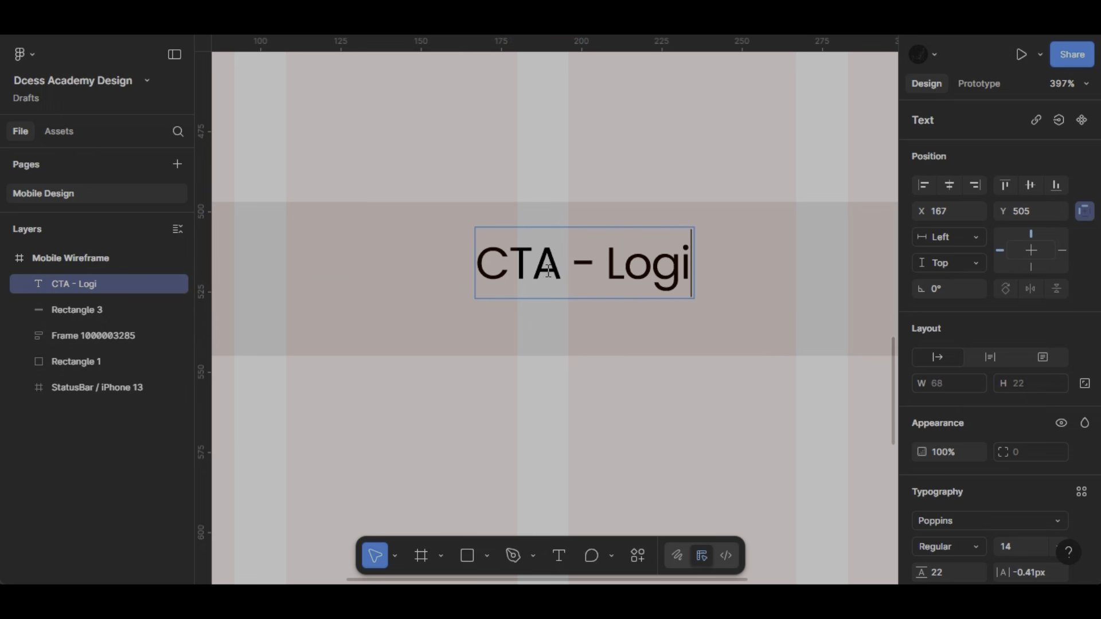
type("n")
key("Escape")
left_click_drag(585, 268, 558, 285)
- Set the font size of the "CTA - Login" text to 12
scroll(744, 250, "down", 5, "ctrl")
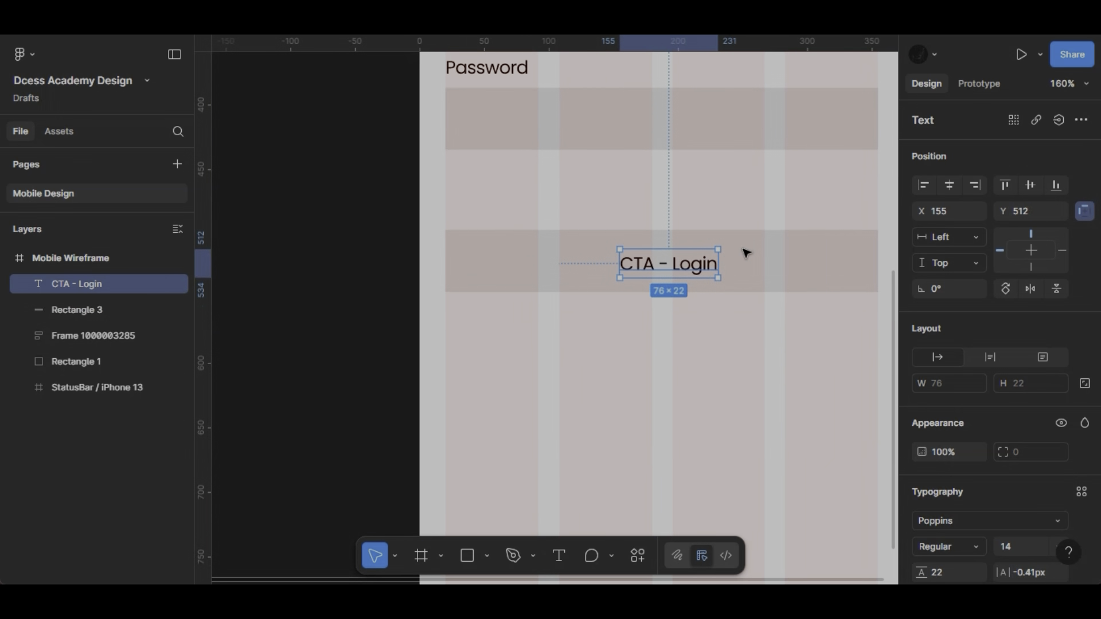
left_click(1013, 552)
type("1")
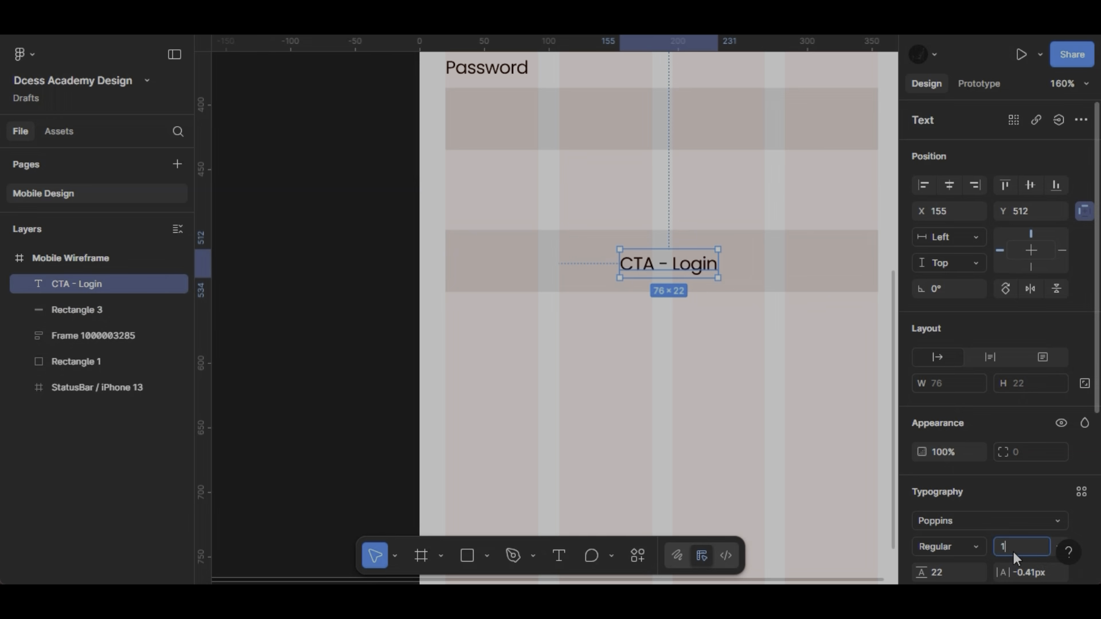
type("2")
key("Return")
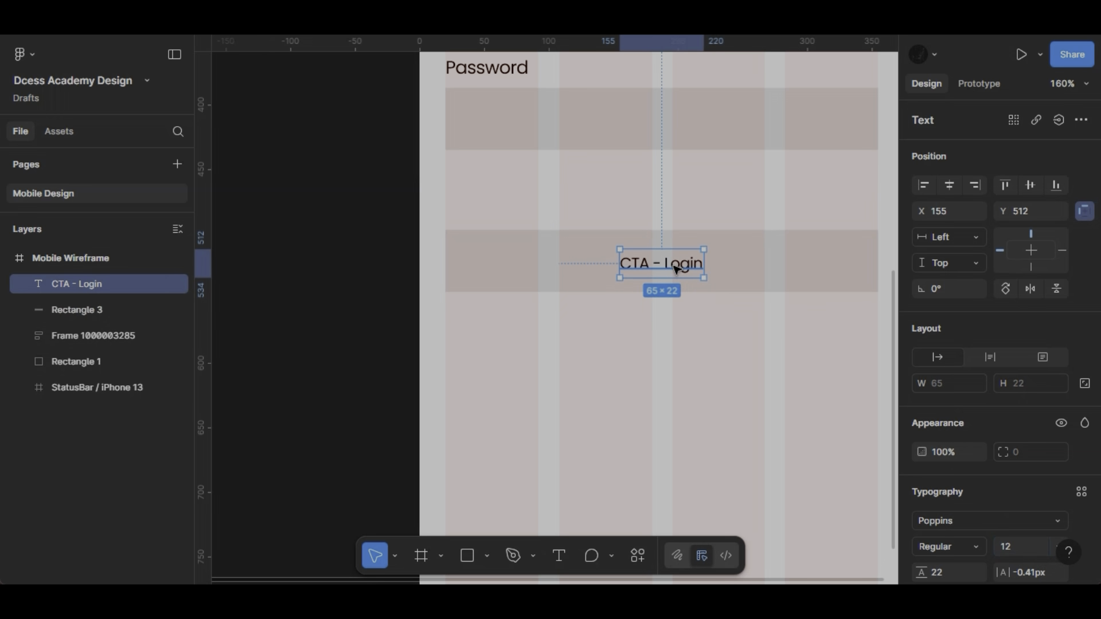
- Duplicate the button text to the space below the right end of the Password field and change the copy to "Forgot password"
left_click_drag(675, 268, 856, 179)
double_click(855, 178)
type("For")
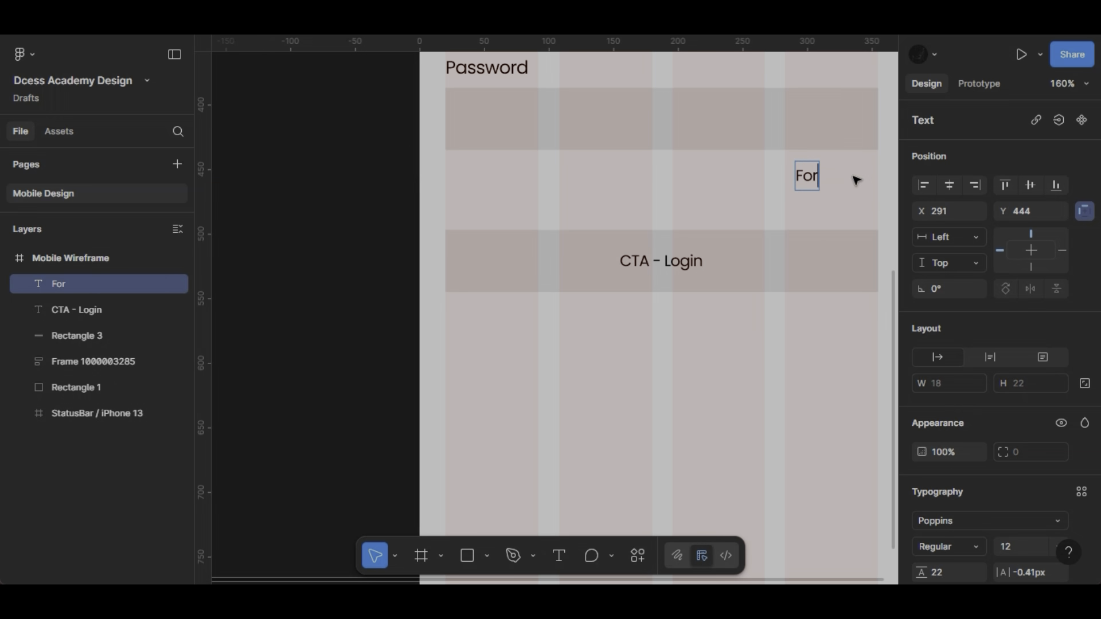
type("got p")
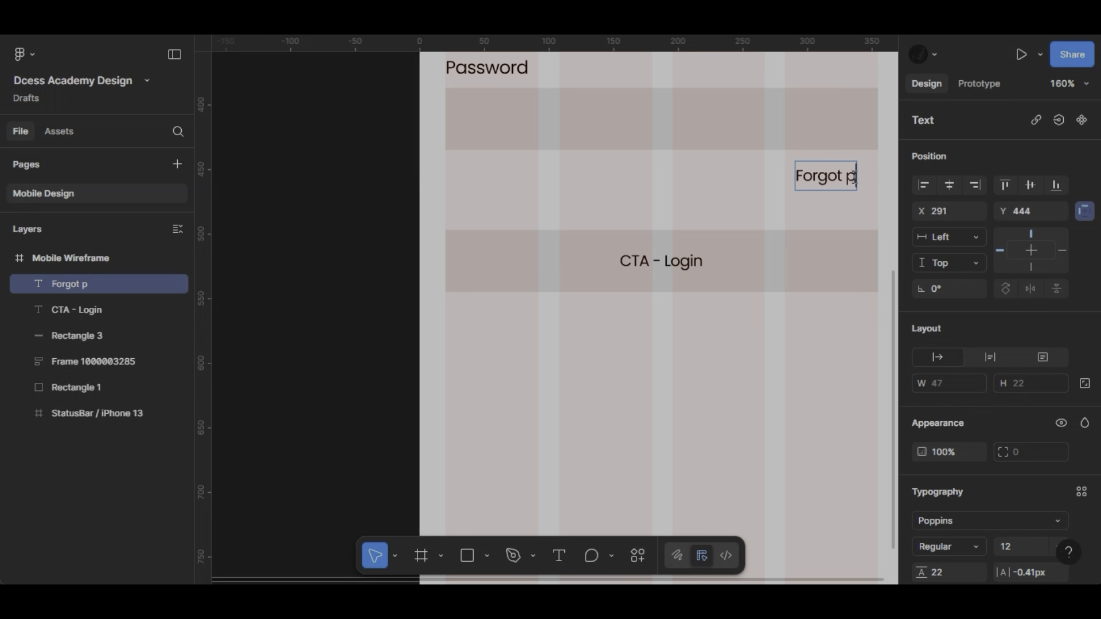
type("assword")
scroll(855, 177, "right", 4)
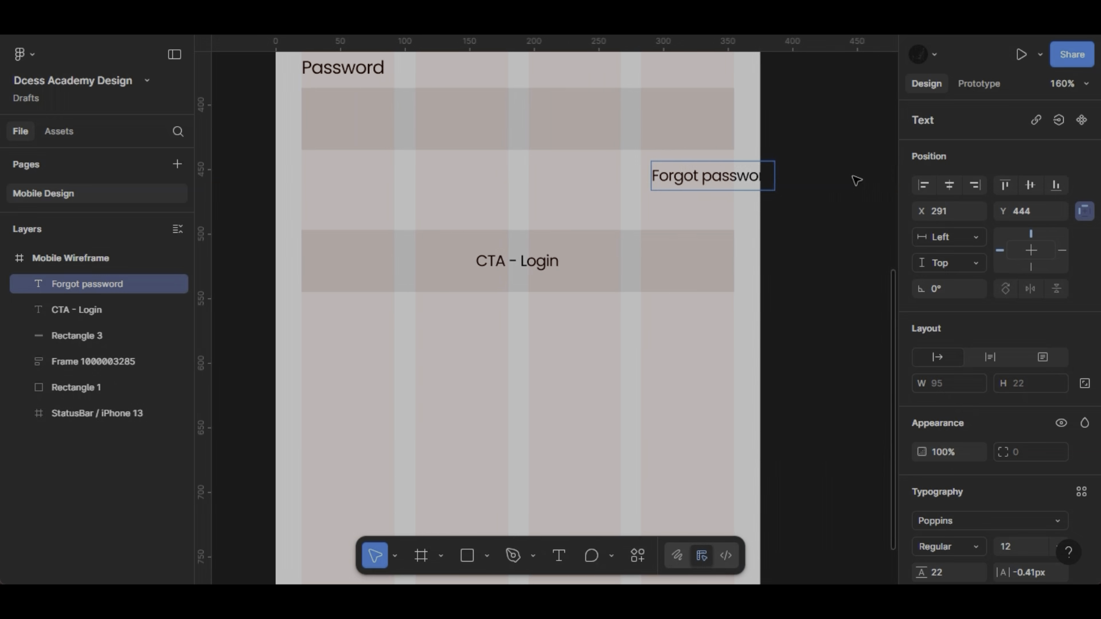
- Complete the copy as "Forgot password?" and move the text so its right edge lines up with the Password field
type("?")
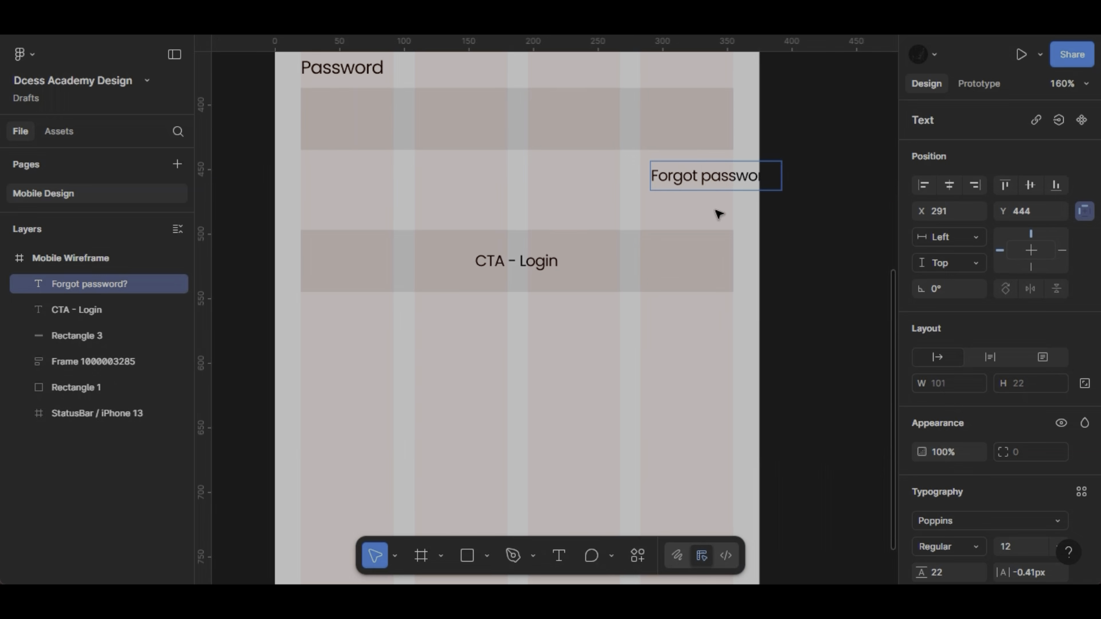
key("Escape")
left_click_drag(710, 184, 661, 185)
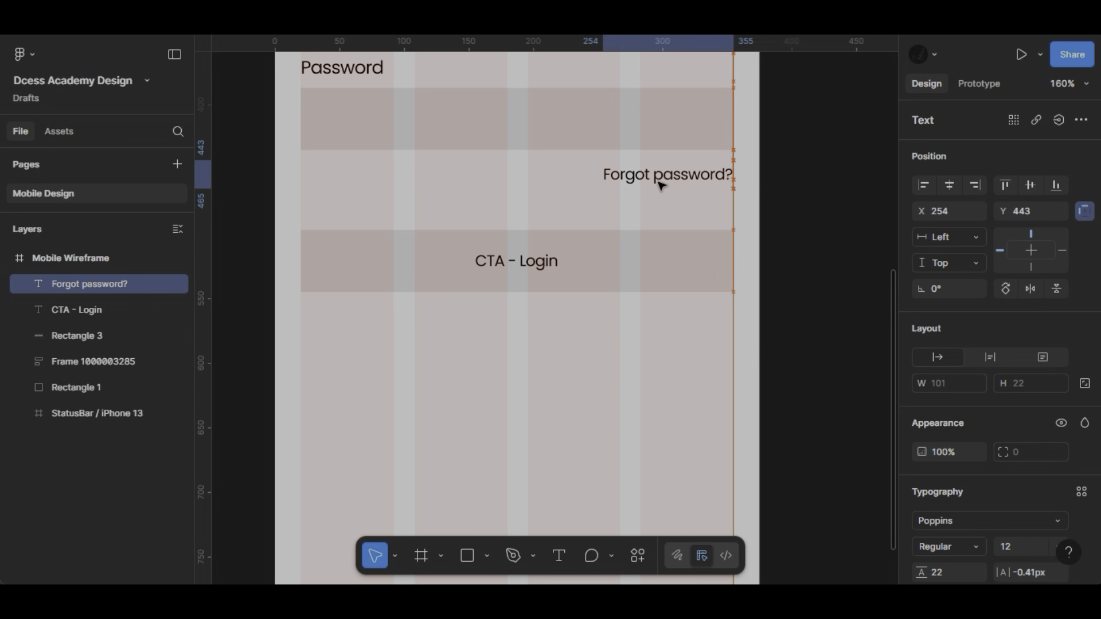
- Combine the form fields and "Forgot password?" in an auto layout, and wrap the button rectangle with its text in a frame
left_click(660, 148, "shift")
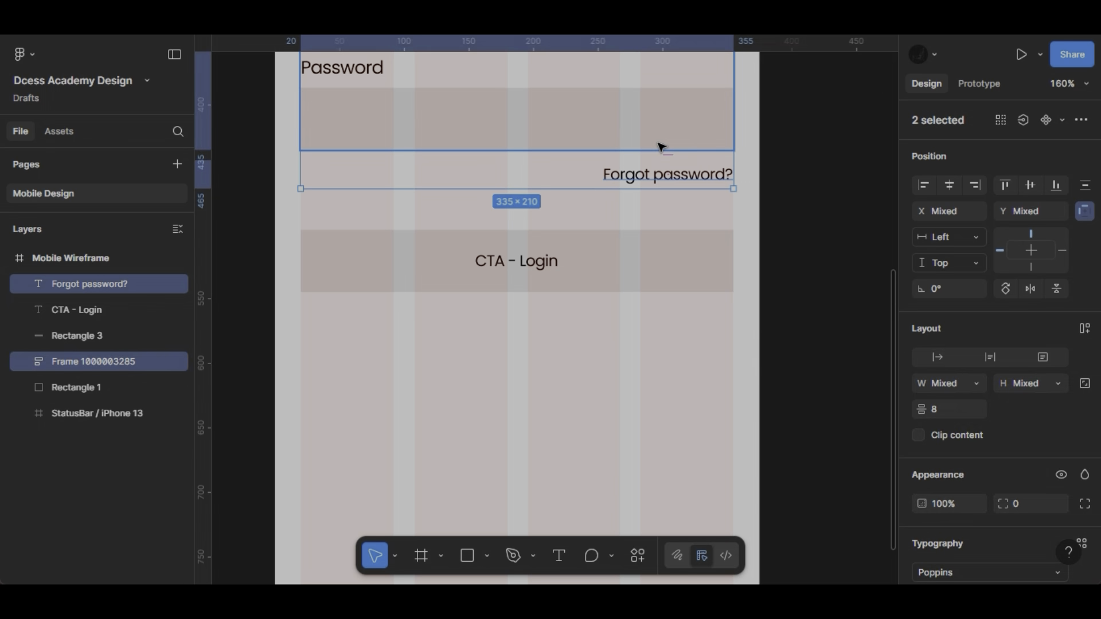
key("shift+a")
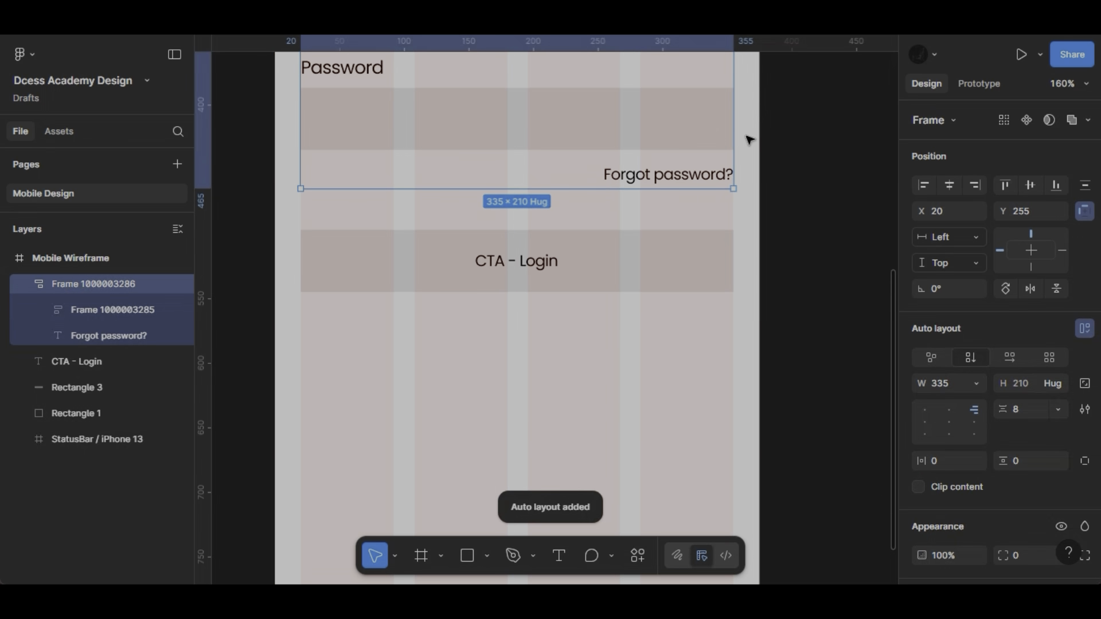
left_click(617, 259)
left_click(530, 260, "shift")
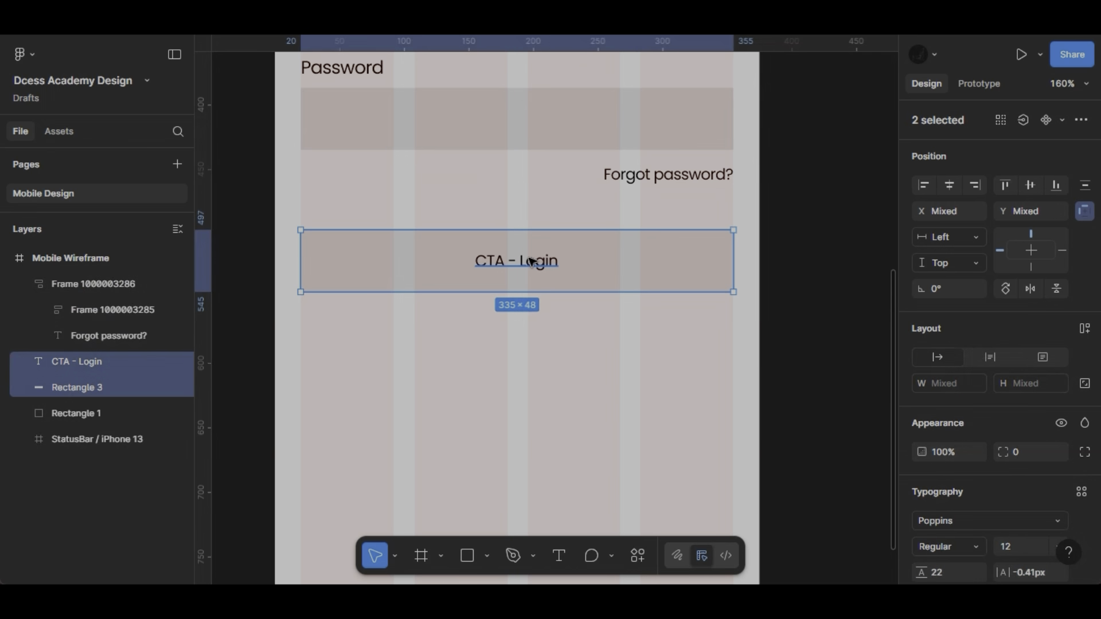
right_click(528, 261)
left_click(553, 288)
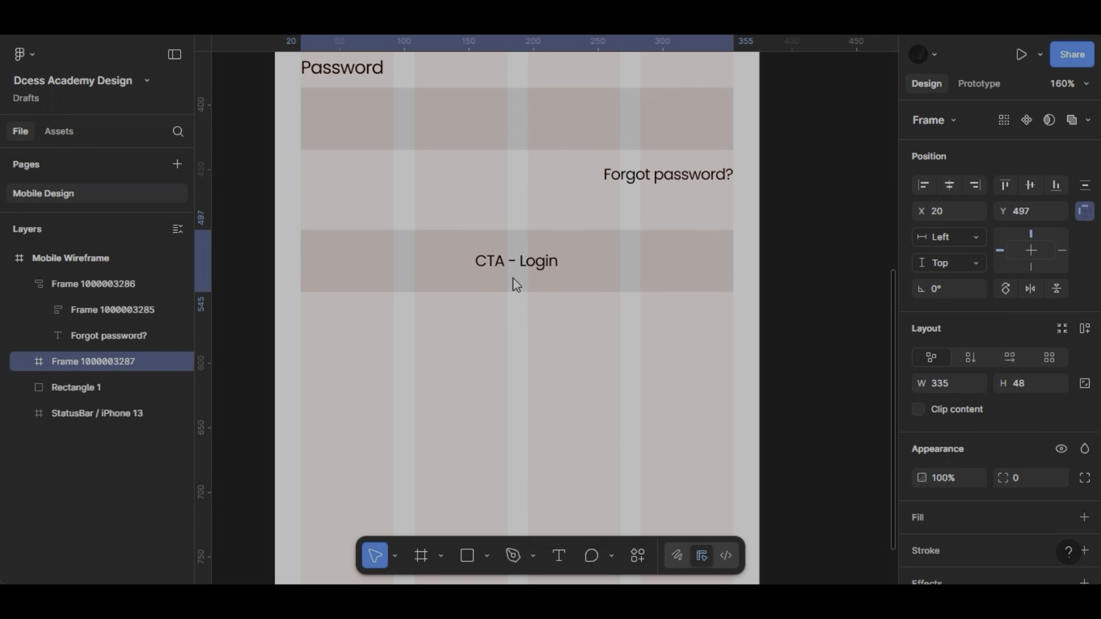
- Move the login button down and place a copy of its text below it reading "I have an account"
left_click_drag(514, 297, 507, 370)
double_click(510, 310)
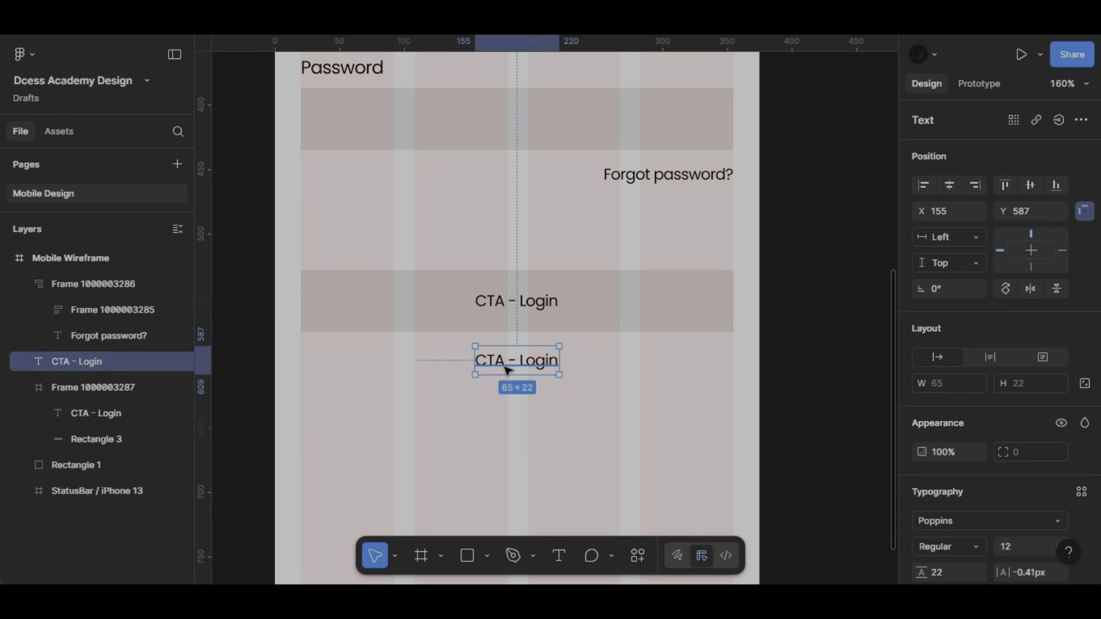
double_click(507, 370)
scroll(508, 370, "up", 3)
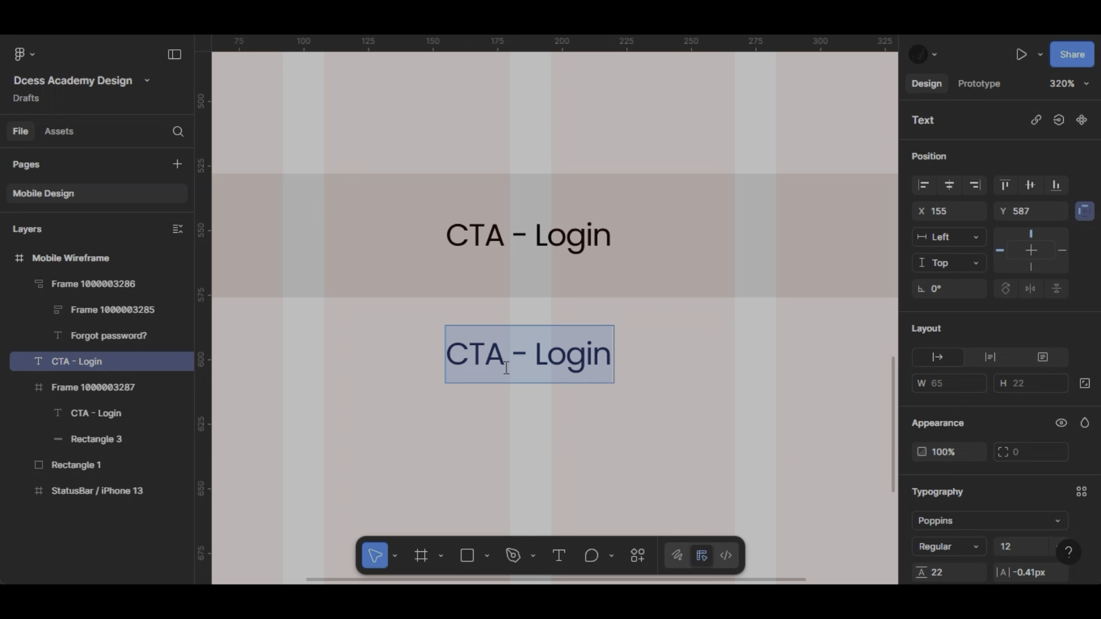
type("i")
key("BackSpace")
type("I")
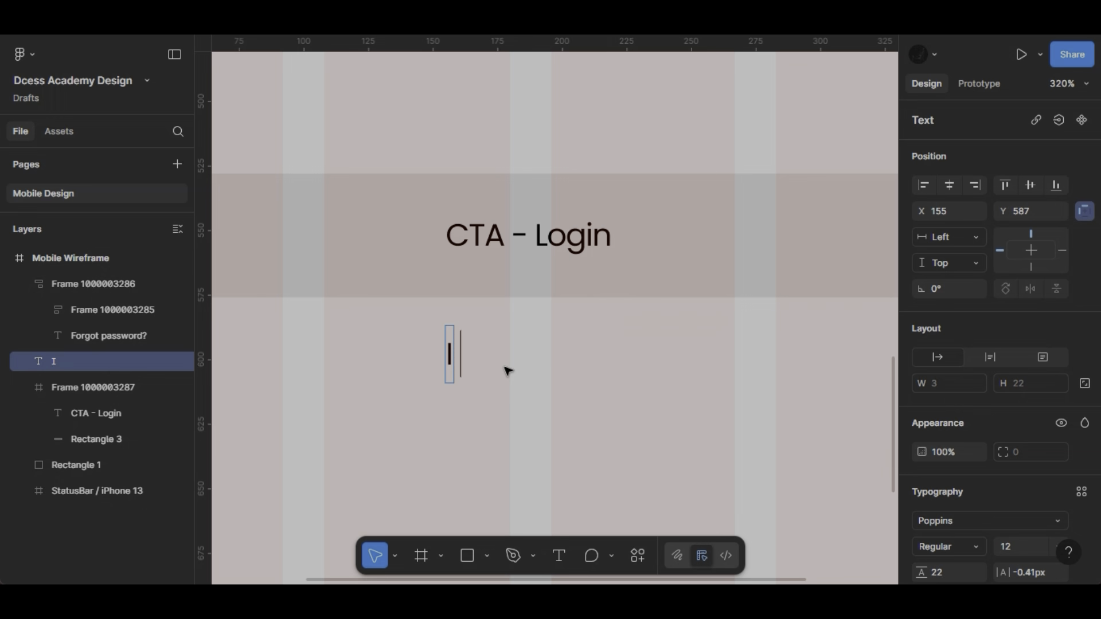
type(" have an account")
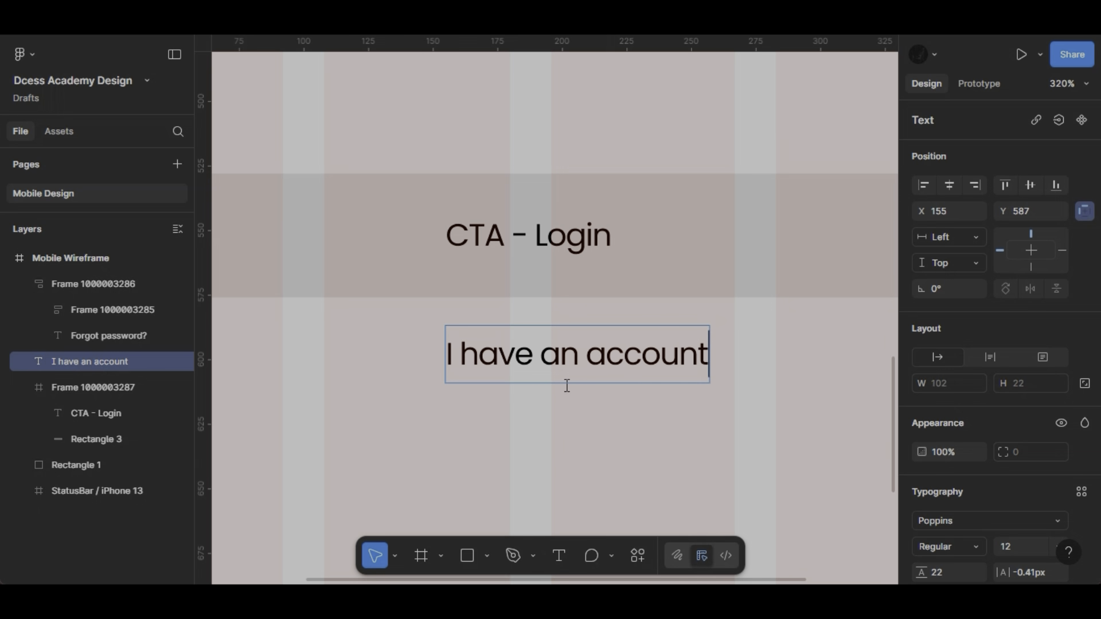
key("Escape")
- Duplicate the "I have an account" text to its right and change the original to "I don't have an account"
left_click_drag(565, 356, 840, 360, "alt")
key("Return")
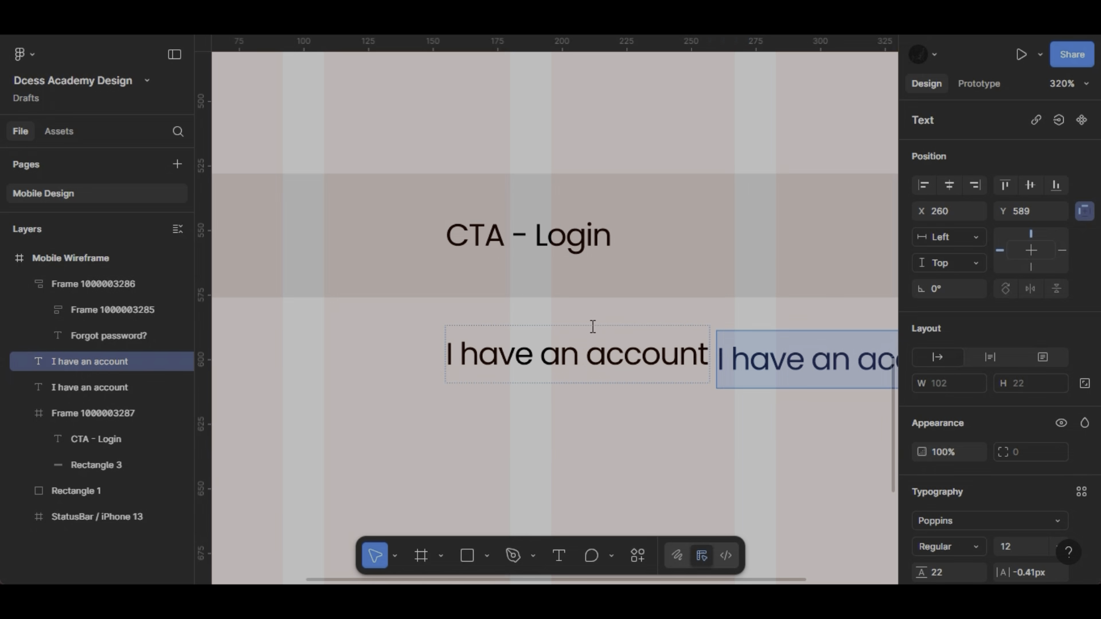
double_click(553, 356)
key("ctrl+a")
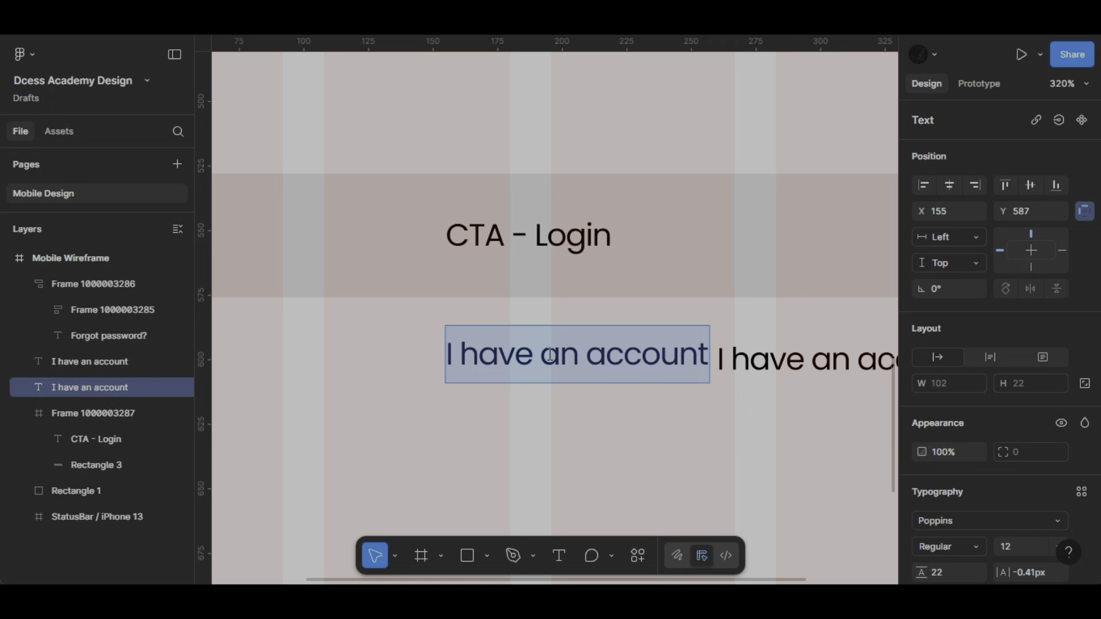
type("I don")
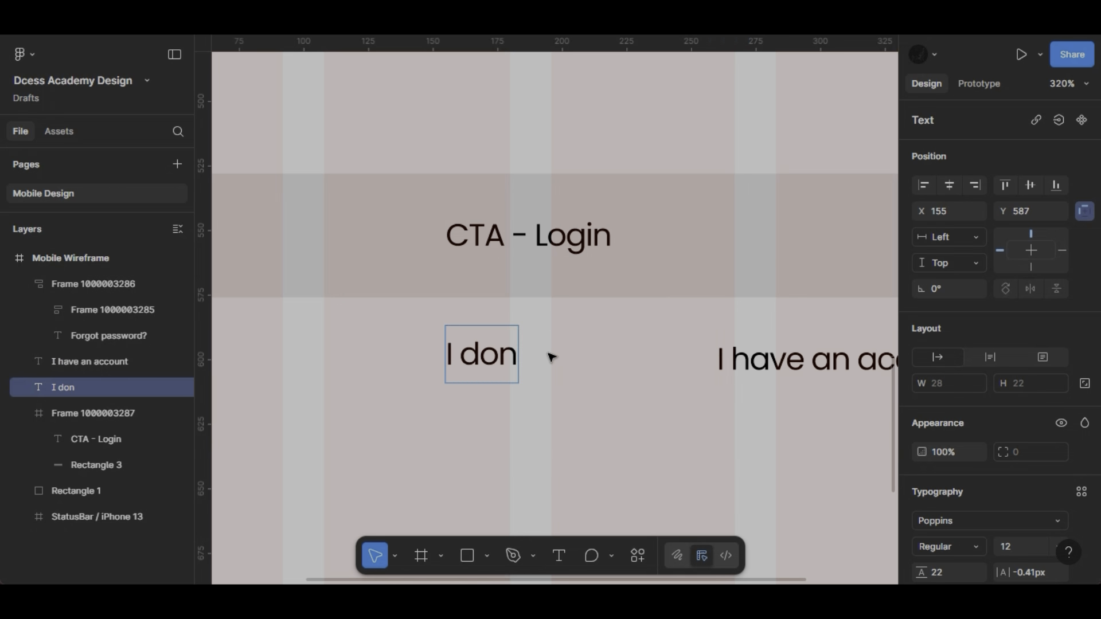
type("'t have an")
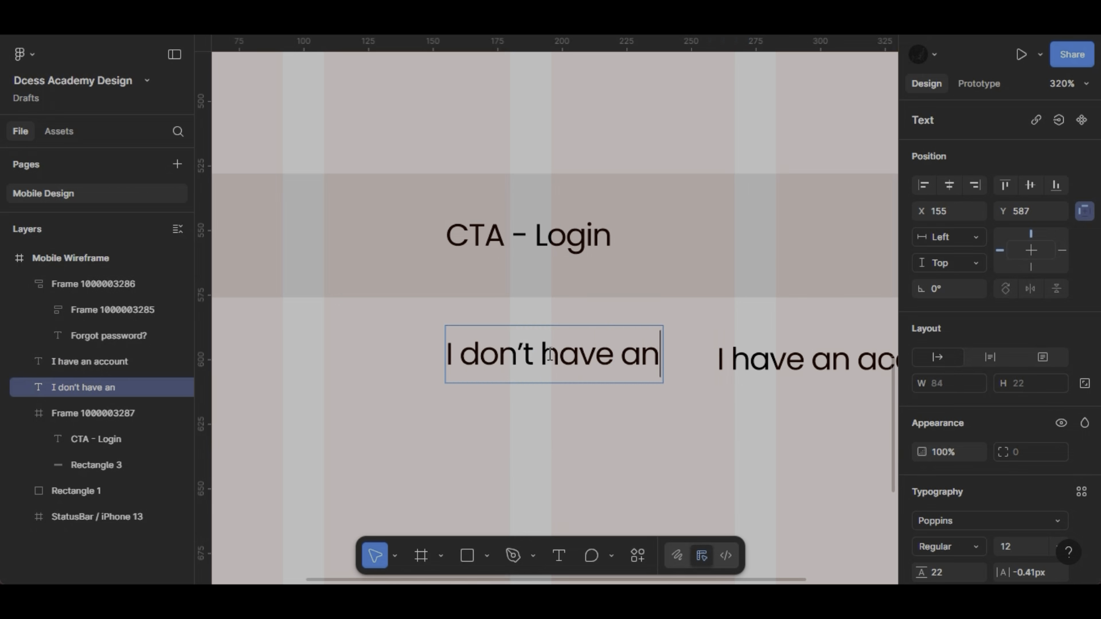
type(" account")
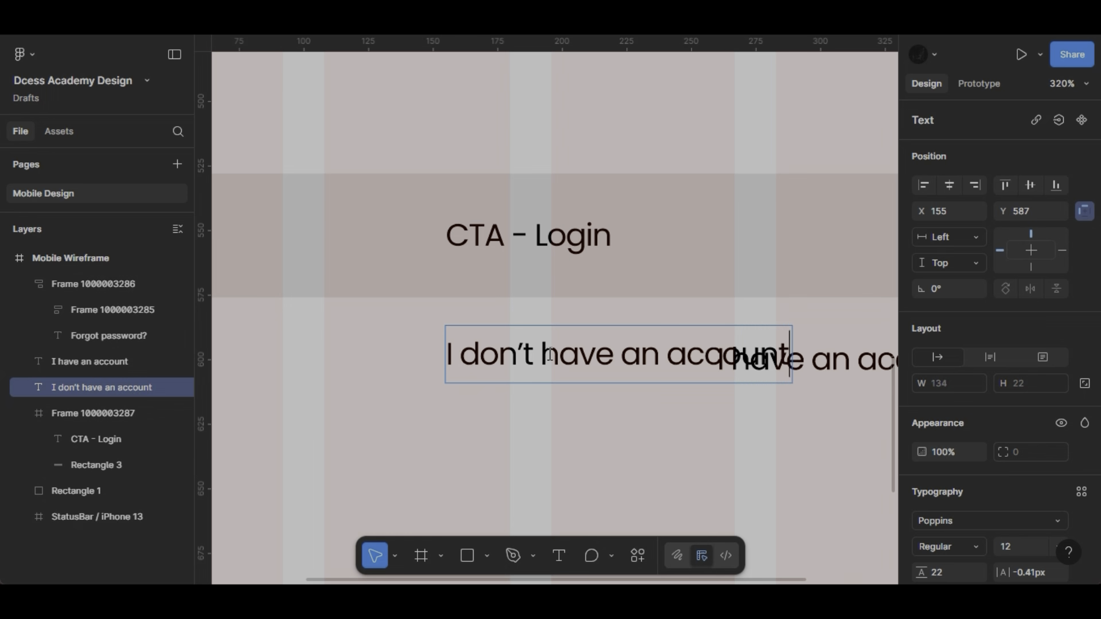
key("Escape")
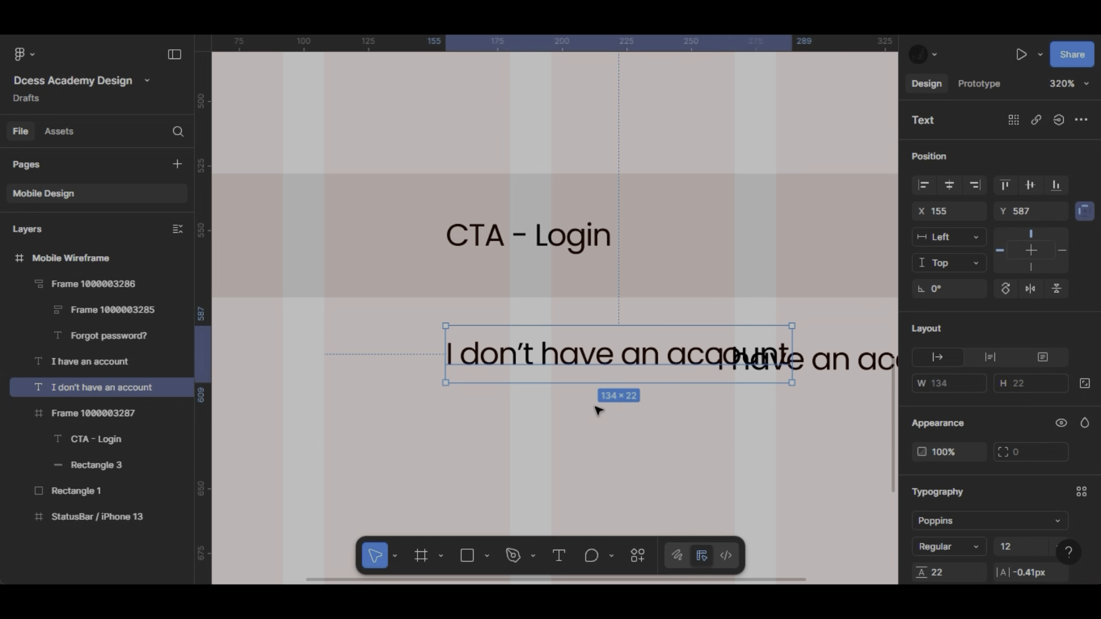
- Move the "I don't have an account" text left and shorten it to "Don't have an account"
left_click_drag(459, 355, 318, 356)
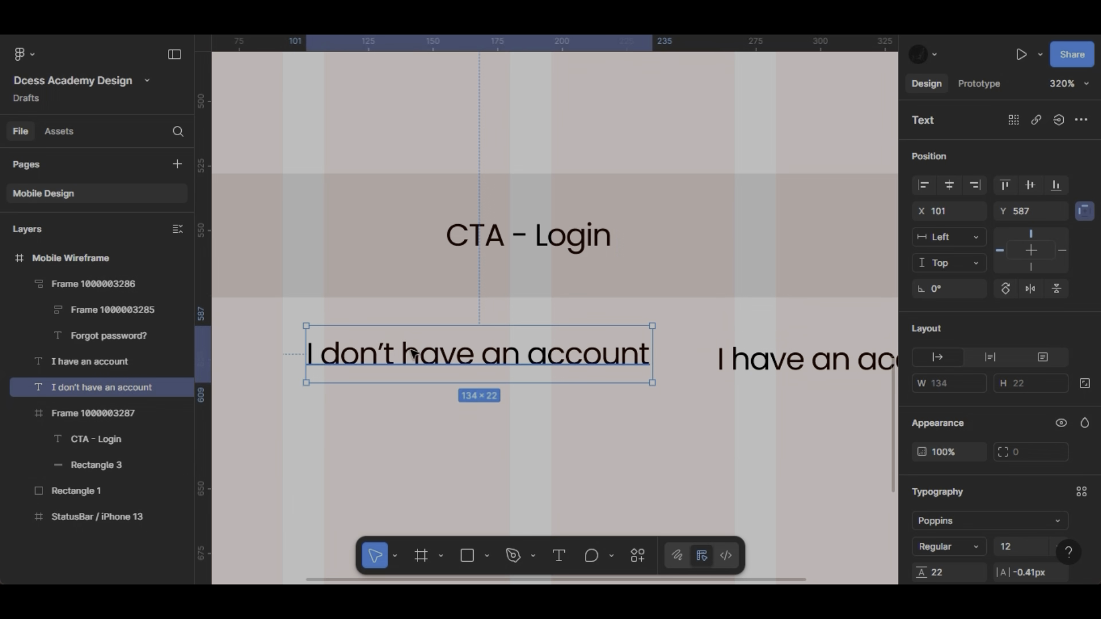
double_click(352, 352)
left_click(348, 345)
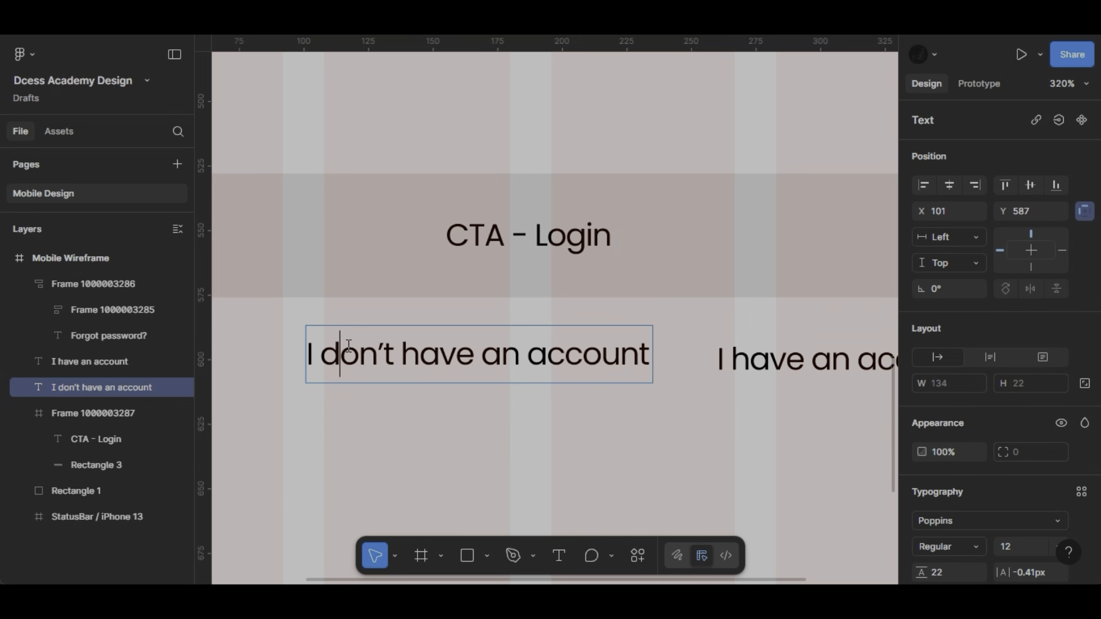
left_click_drag(348, 346, 295, 340)
type("D")
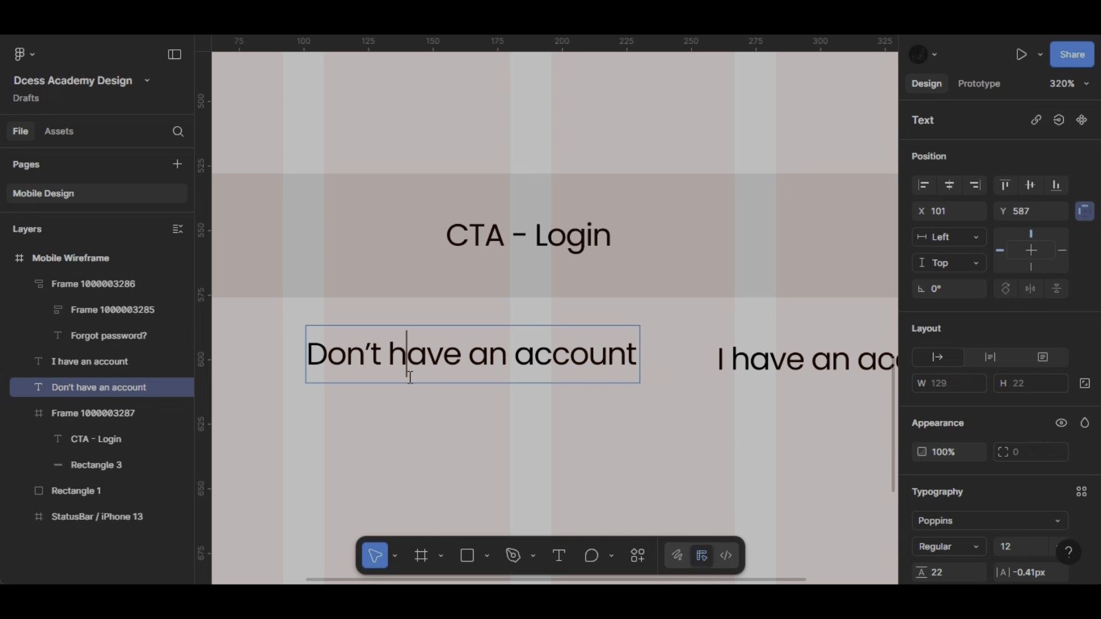
- Change the duplicated text beside "Don't have an account" to "Sign up"
left_click(804, 365)
key("ctrl+a")
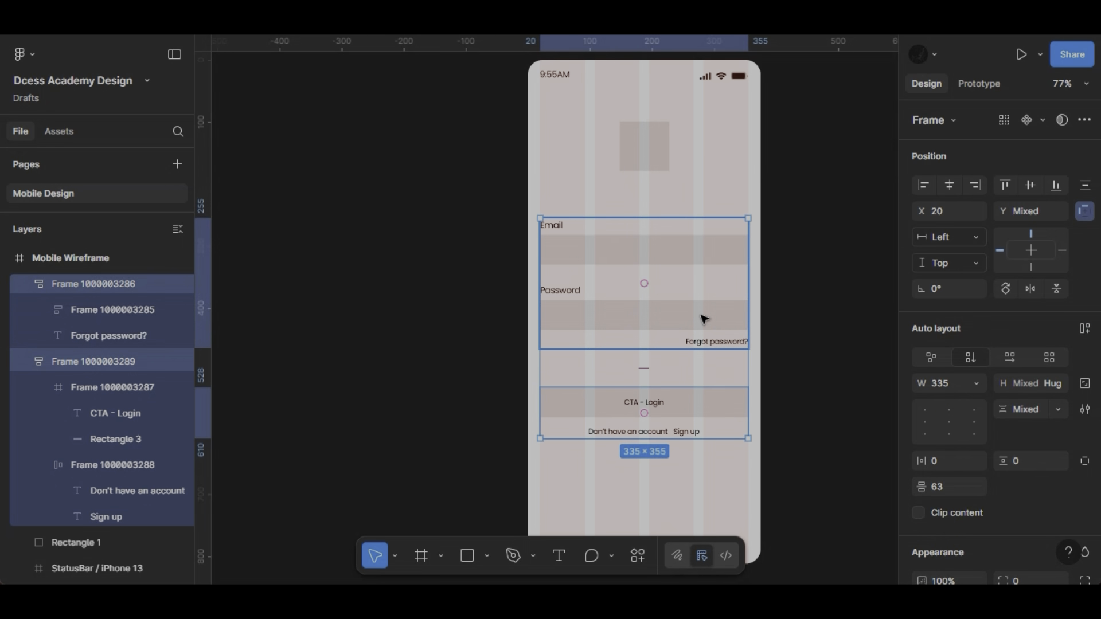
- Combine the form and button groups in an auto layout, and nest it with the logo placeholder in an outer auto layout
key("shift+a")
left_click(652, 151, "shift")
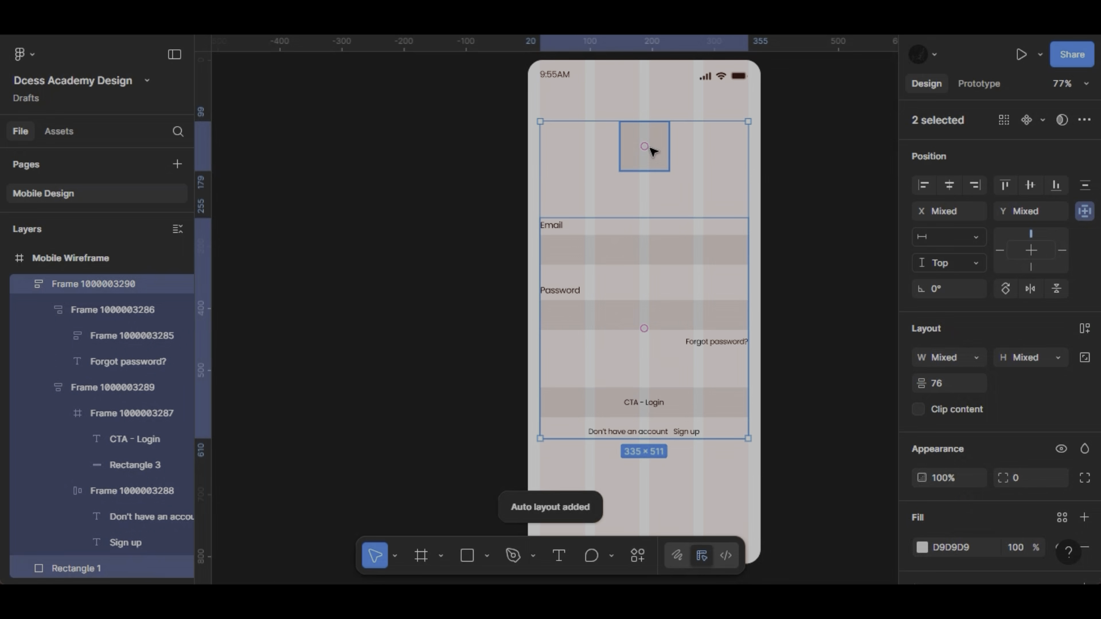
key("shift+a")
- Duplicate the Mobile Wireframe frame to its right and delete the login content from the copy, keeping the status bar
scroll(688, 353, "right", 5)
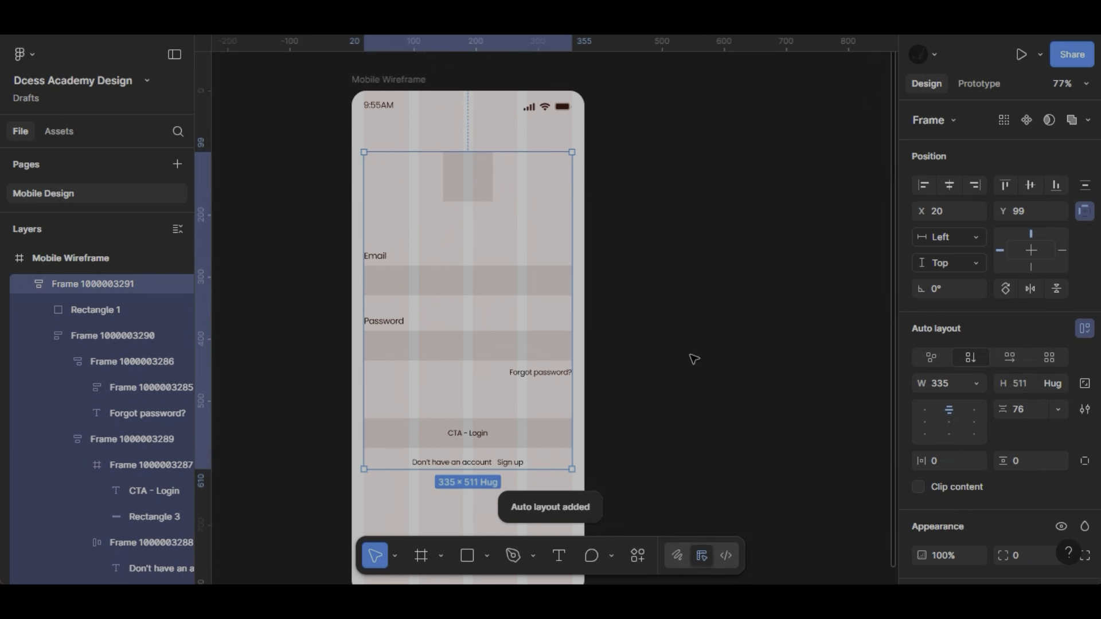
scroll(693, 359, "up", 2)
left_click(389, 103)
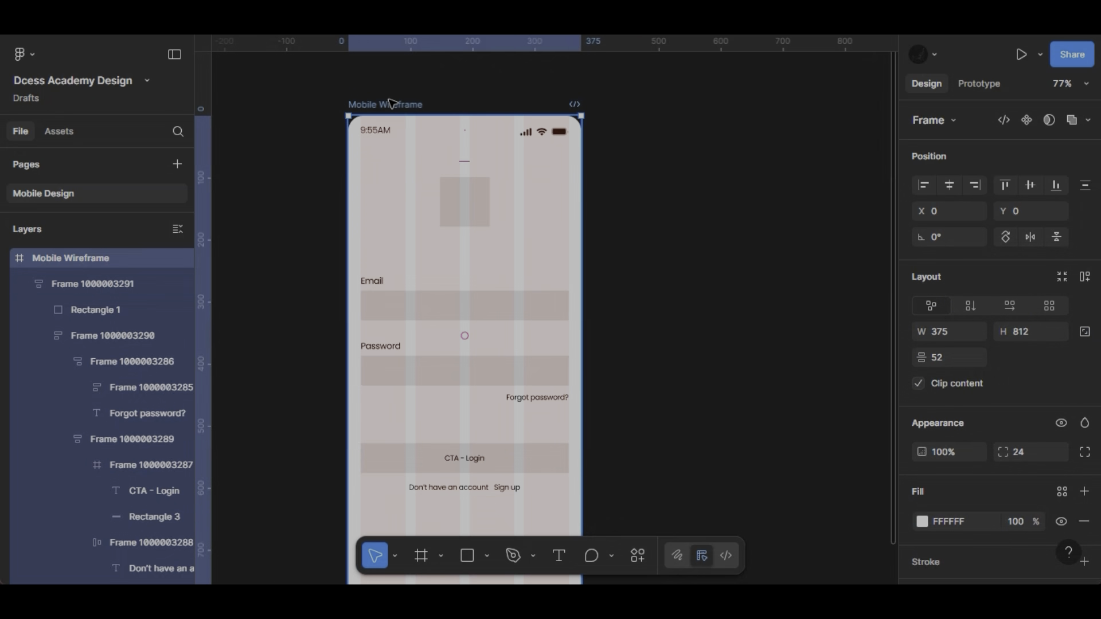
left_click_drag(390, 99, 651, 100)
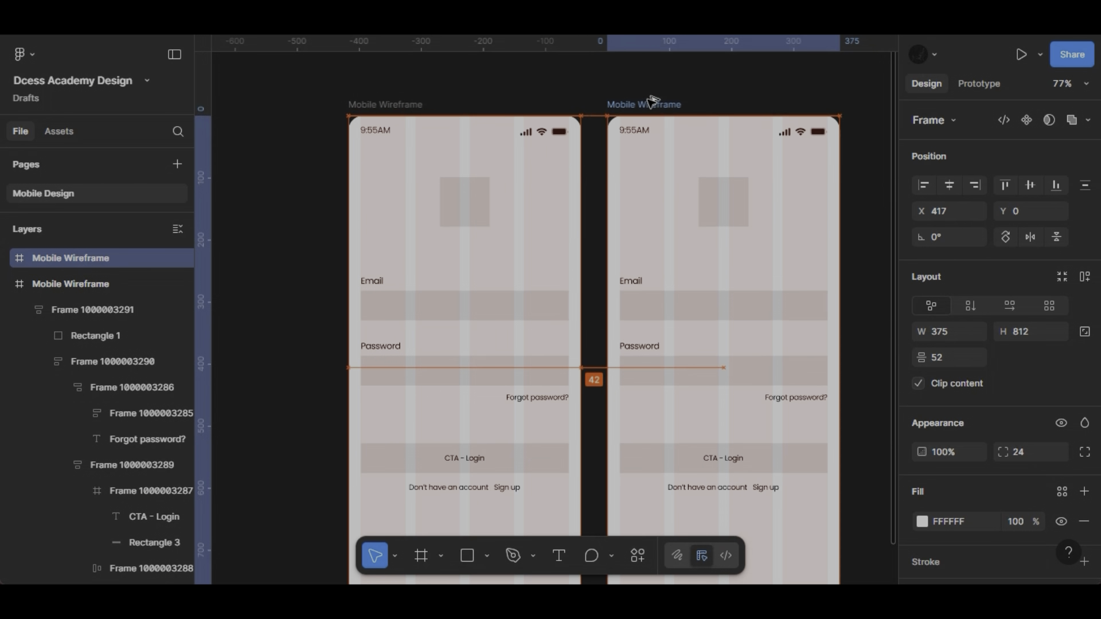
left_click(724, 241)
scroll(725, 241, "right", 2)
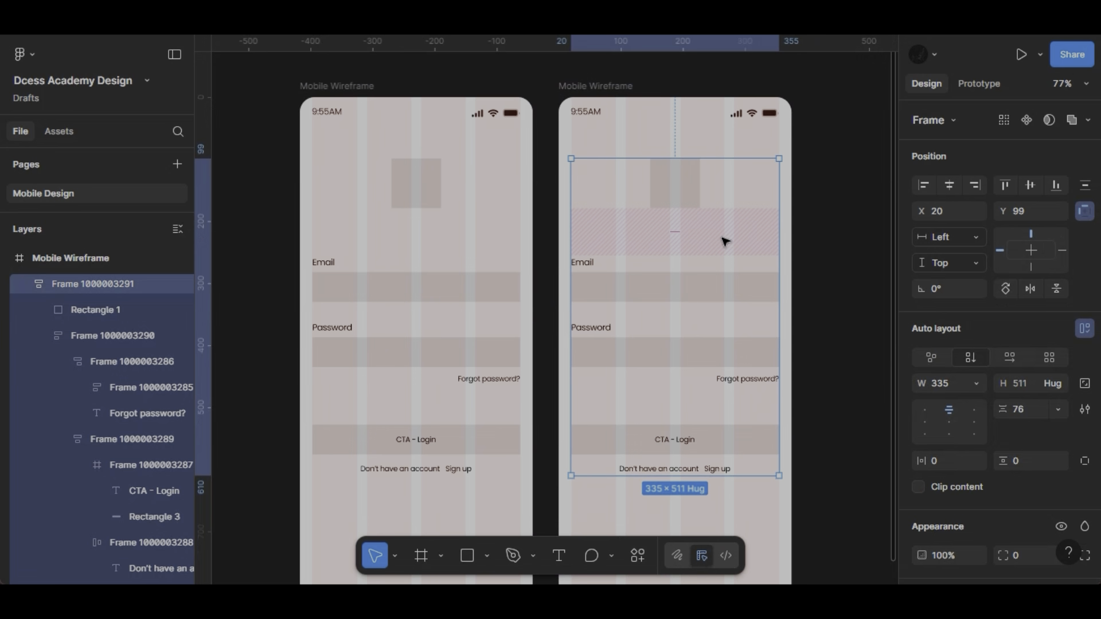
key("Delete")
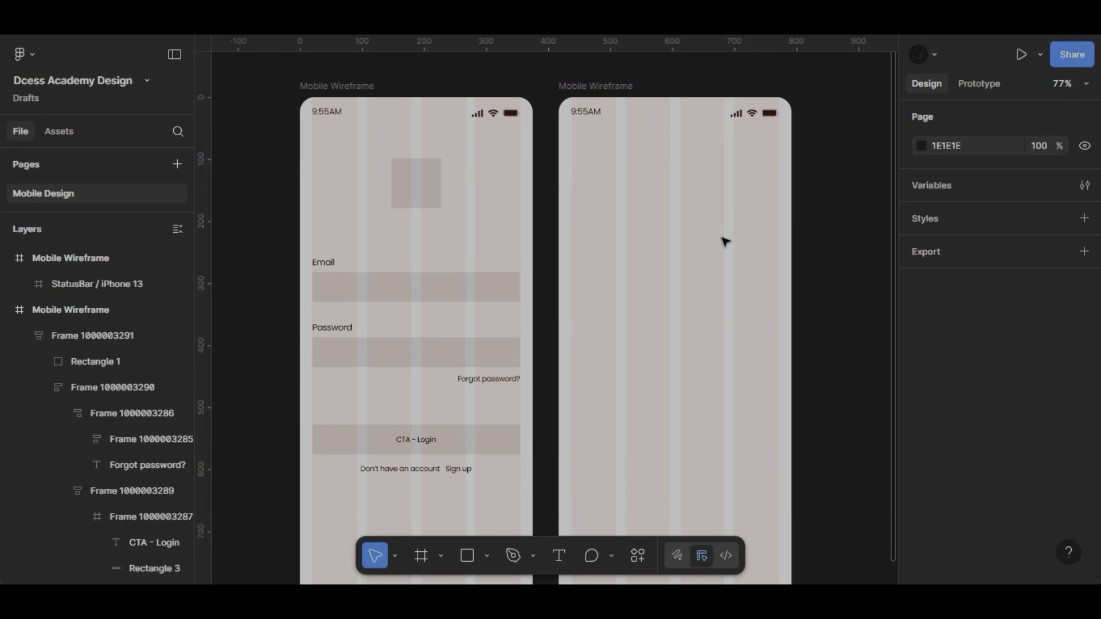
- Rename the duplicated frame as "Mobile Login"
left_click(625, 89)
double_click(625, 89)
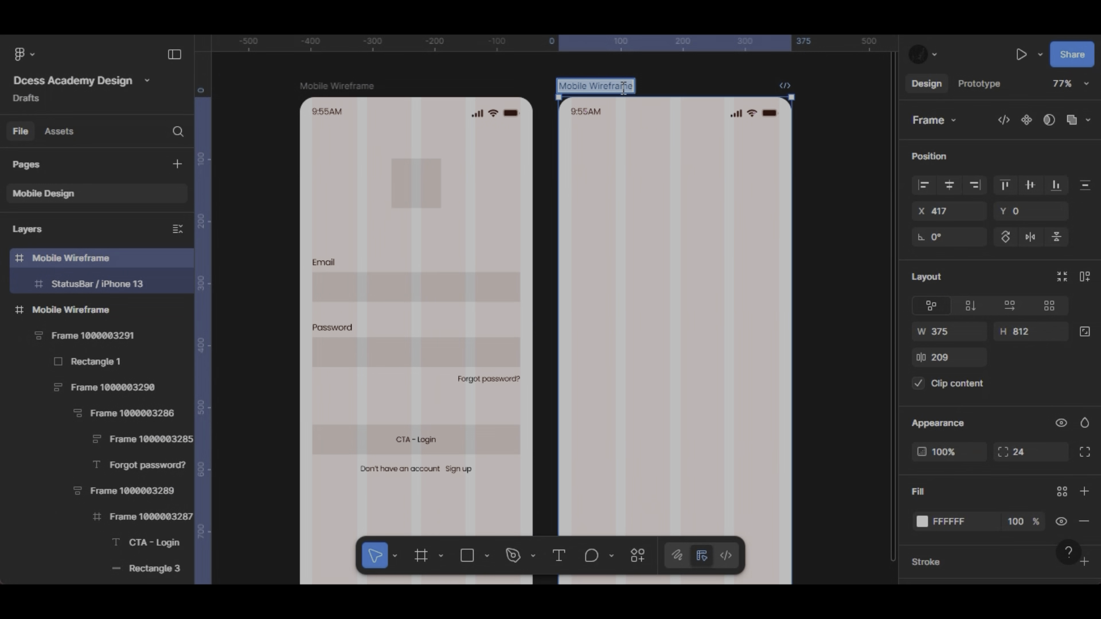
double_click(625, 89)
type("Login")
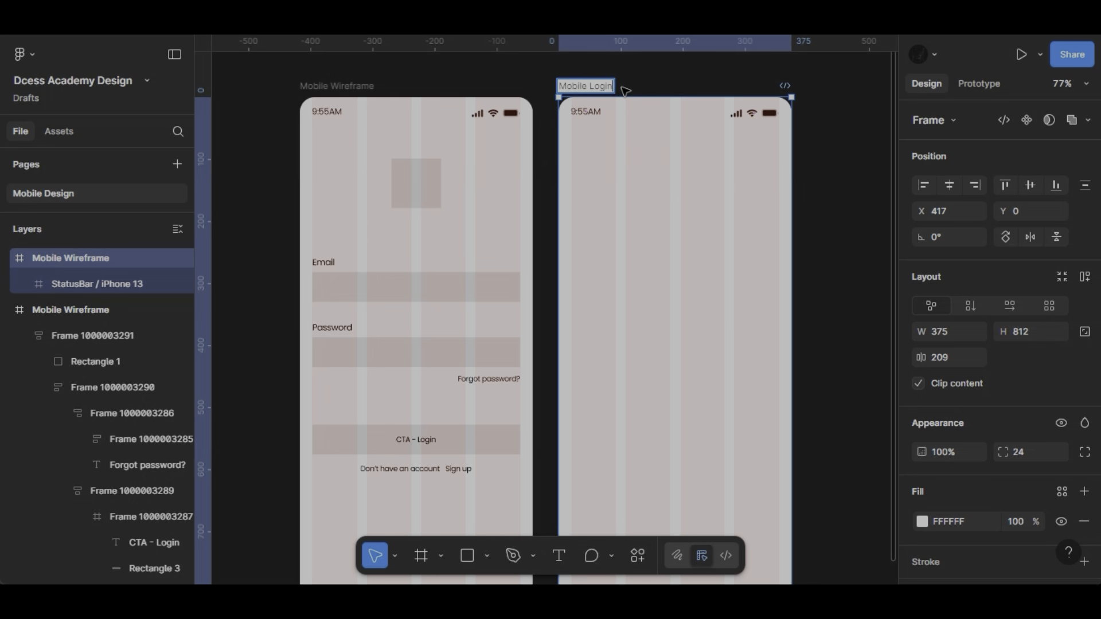
key("Return")
key("shift+2")
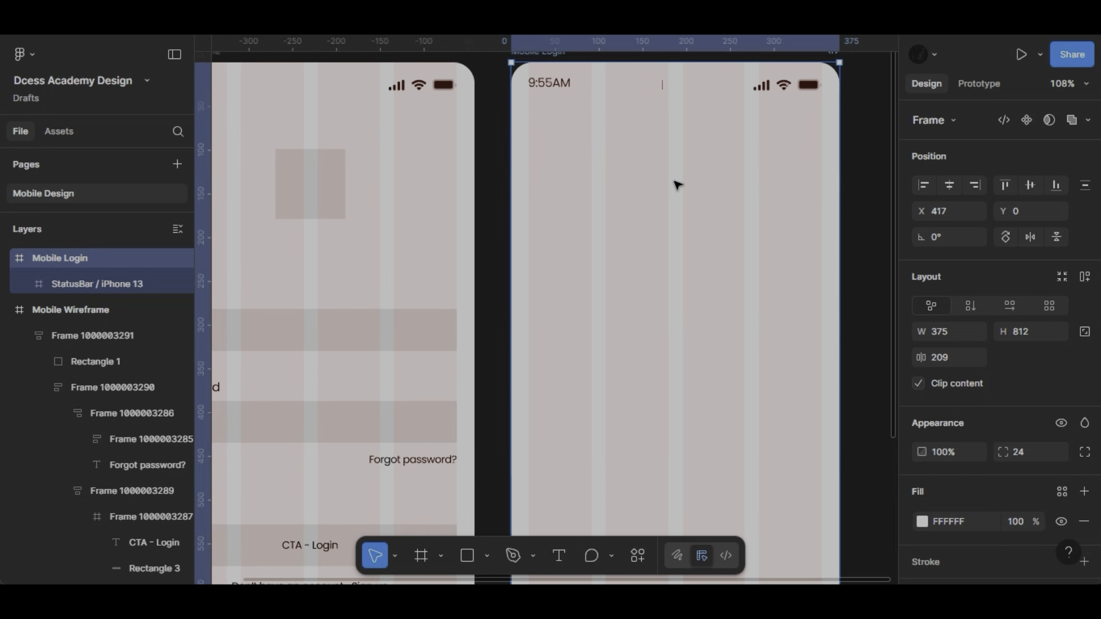
key("f")
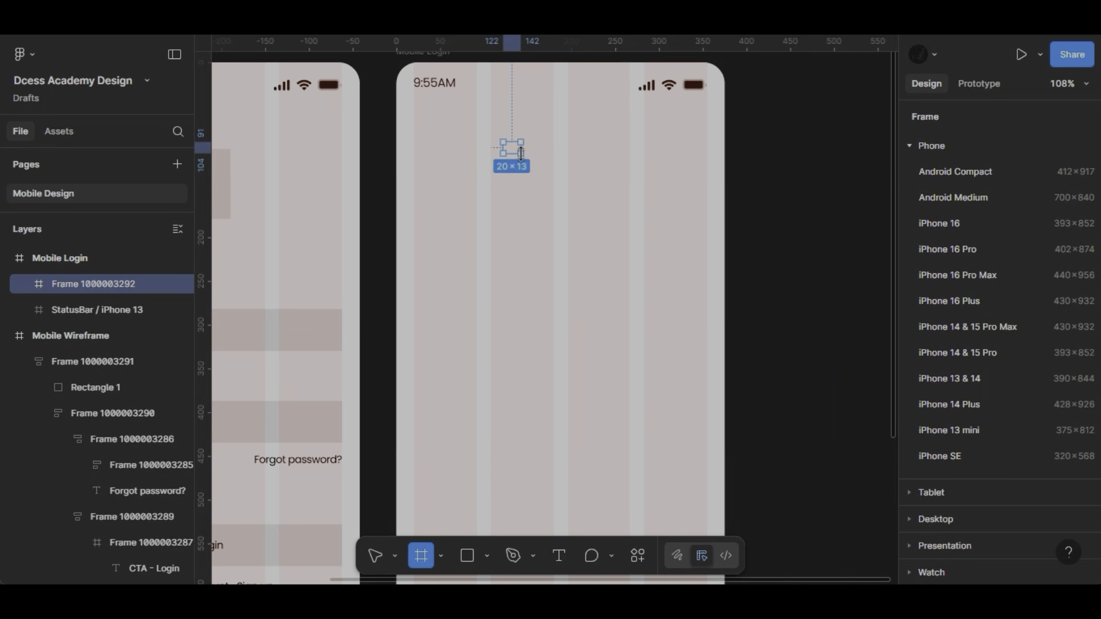
key("v")
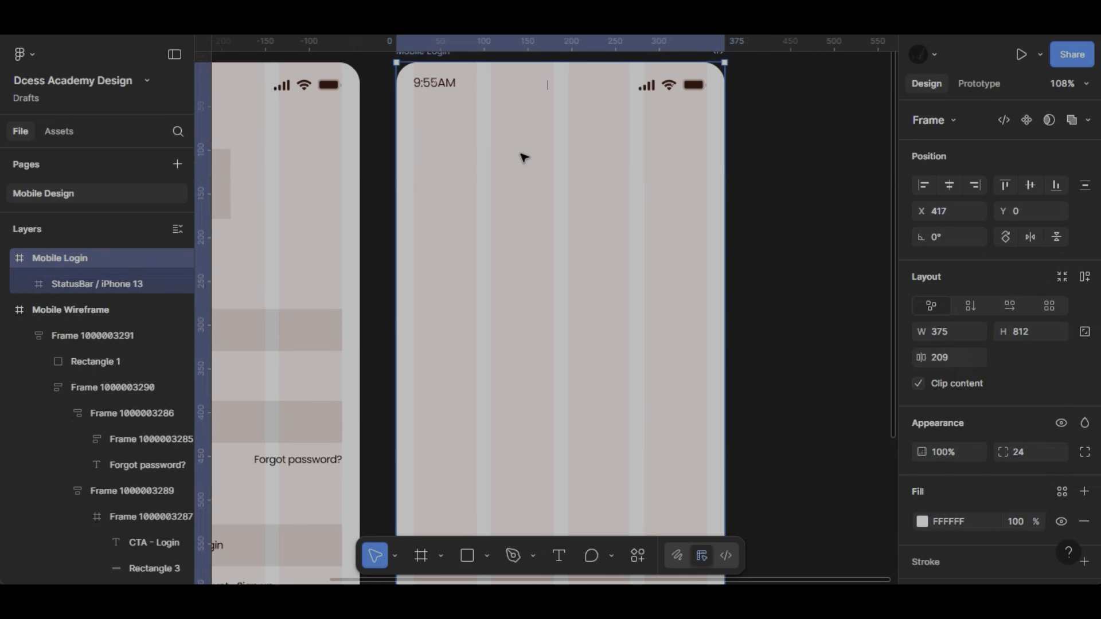
left_click(487, 557)
- Draw a square frame of about 92 × 92 in the upper middle of the Mobile Login screen
left_click(440, 557)
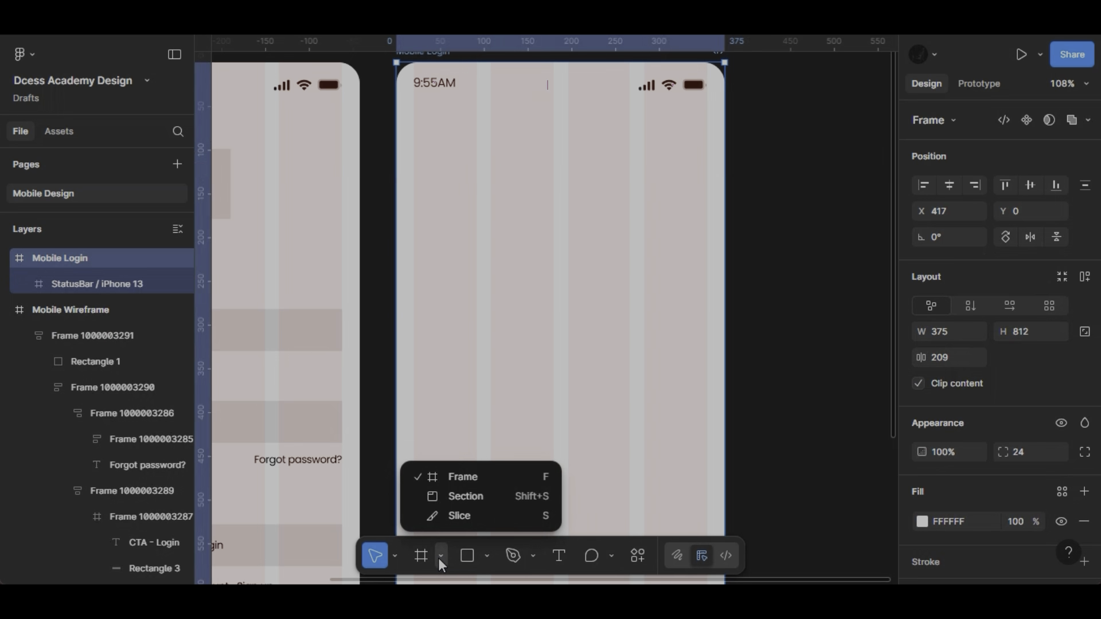
left_click(455, 475)
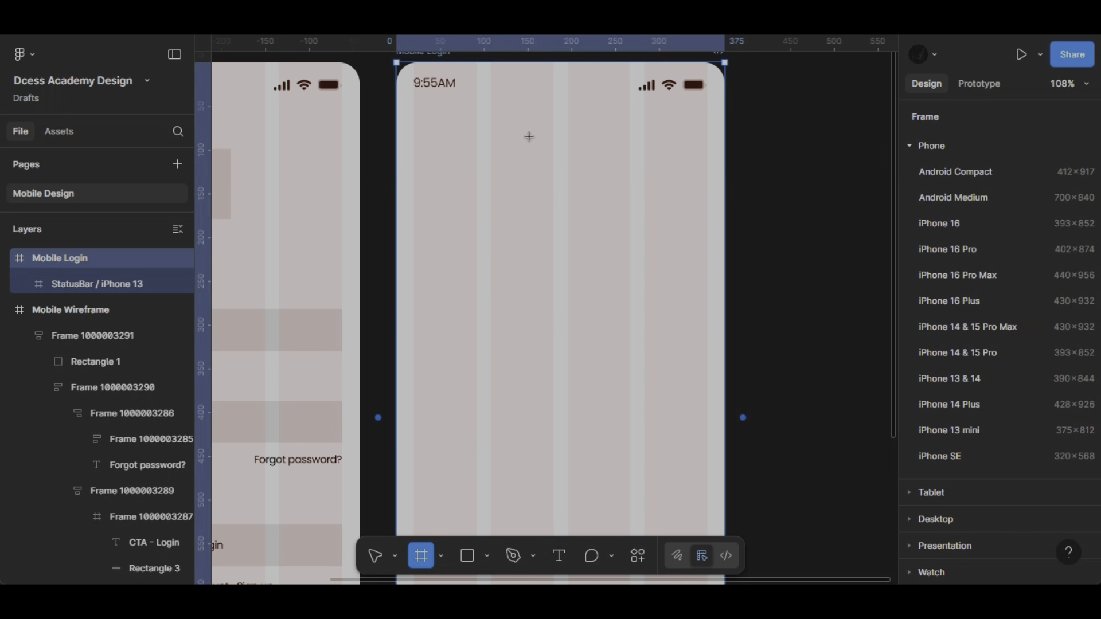
left_click_drag(529, 134, 610, 215)
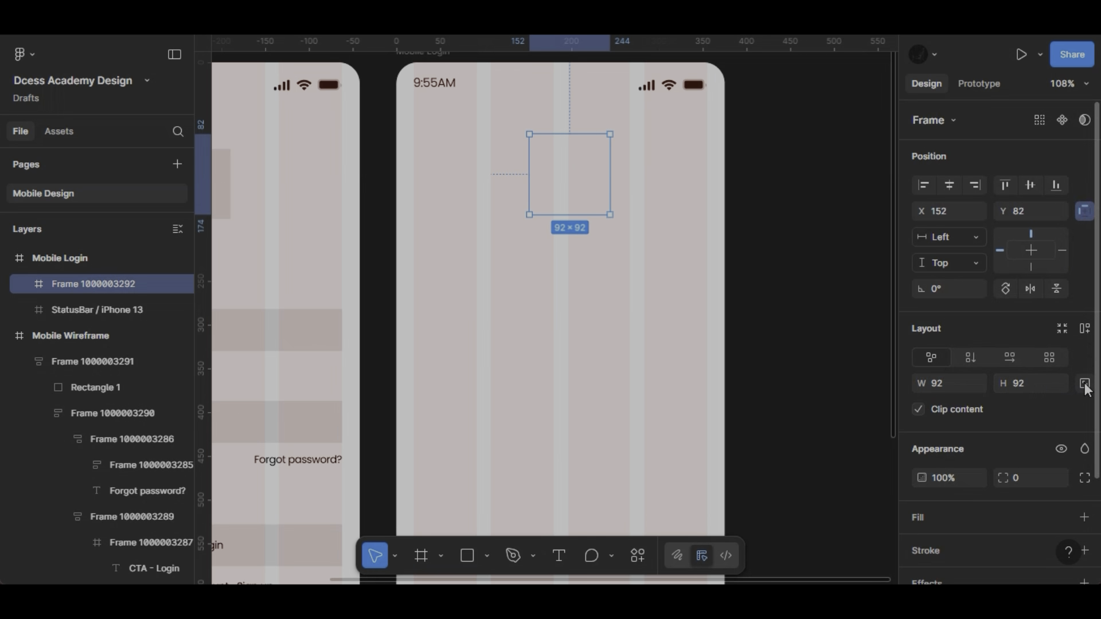
- Lock the square frame's aspect ratio, set its size to 80 × 80, and centre it horizontally on the Mobile Login screen
left_click(1085, 384)
left_click(1037, 387)
type("8")
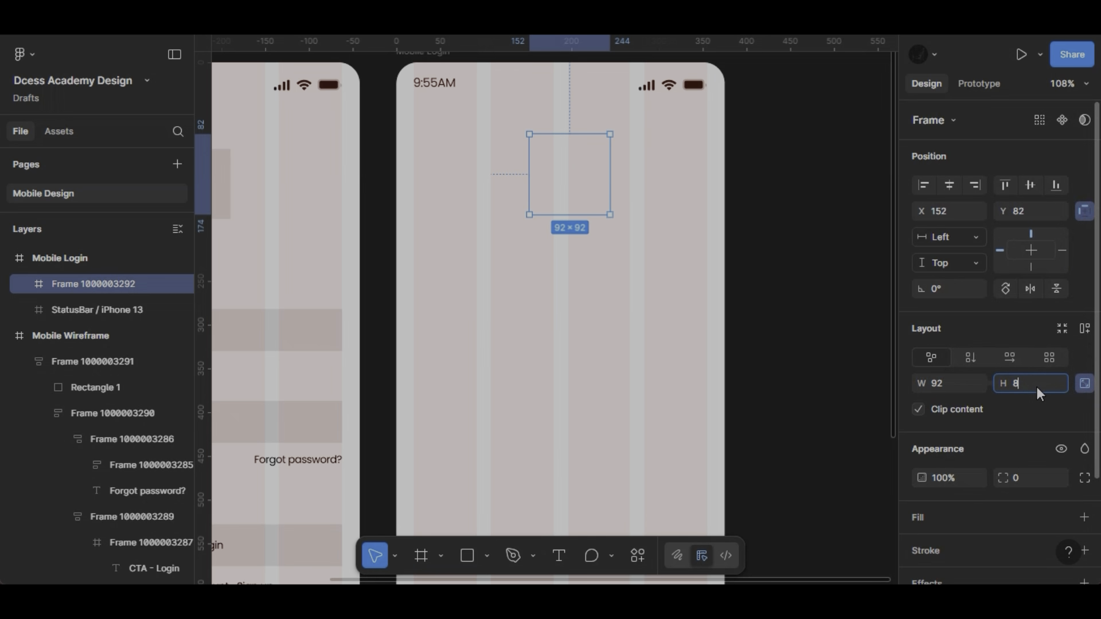
type("0")
key("Return")
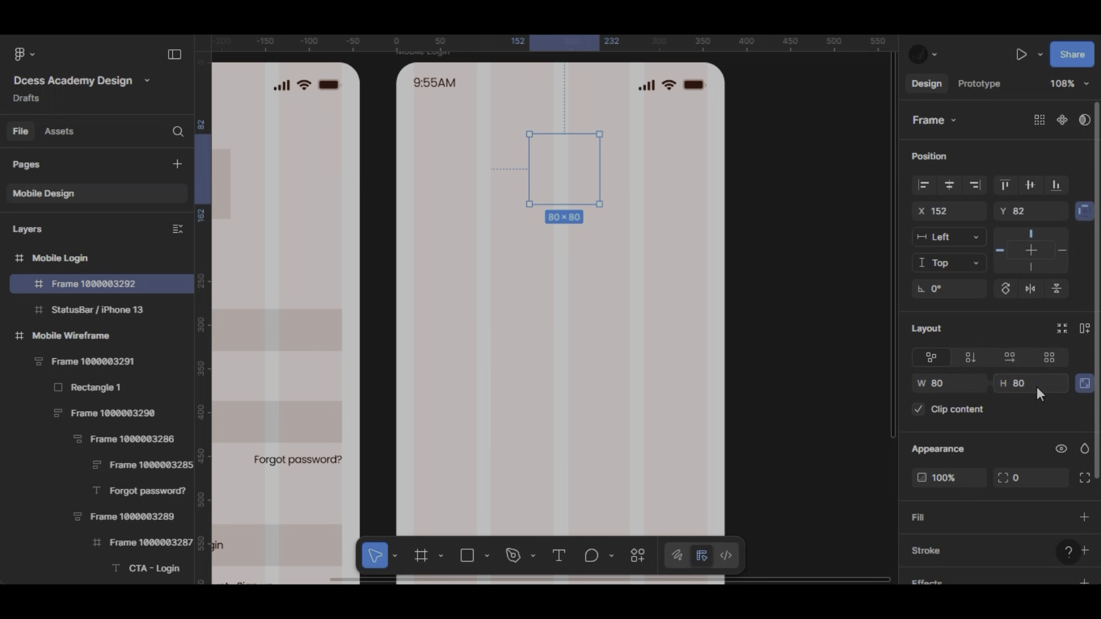
left_click(949, 184)
- Give the square logo frame a light blue fill of E4E8FF
scroll(1006, 463, "down", 1)
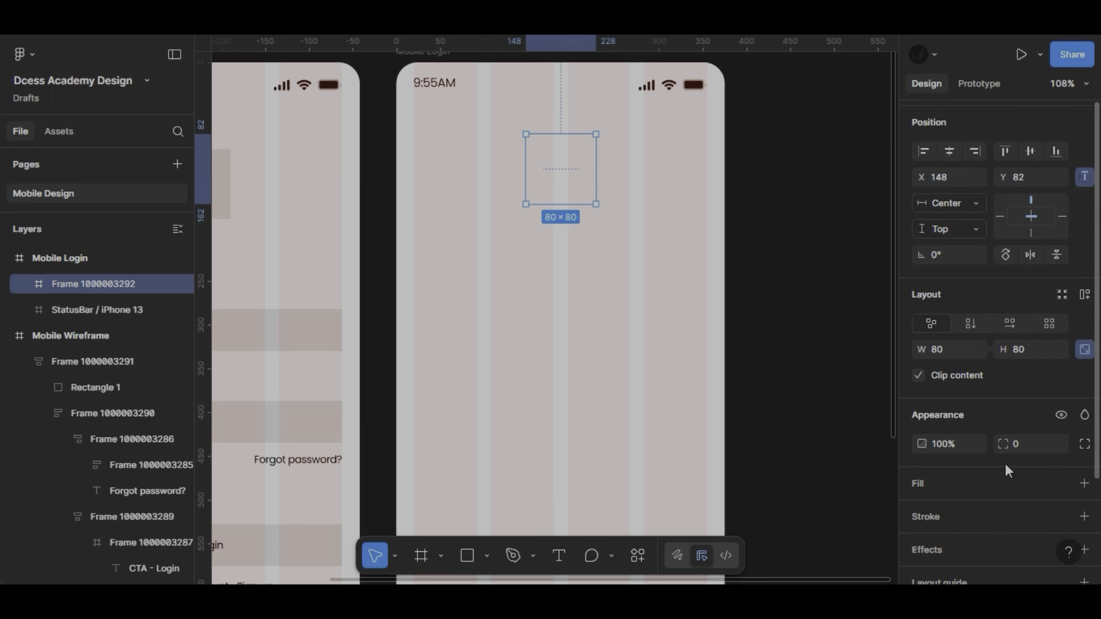
scroll(1006, 464, "down", 2)
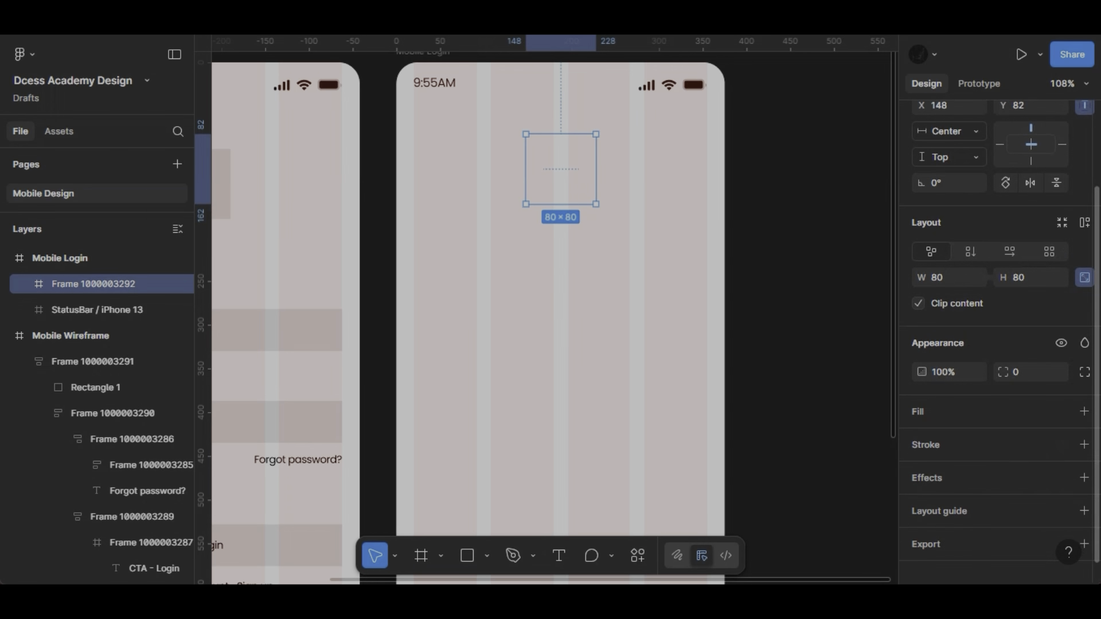
left_click(1084, 412)
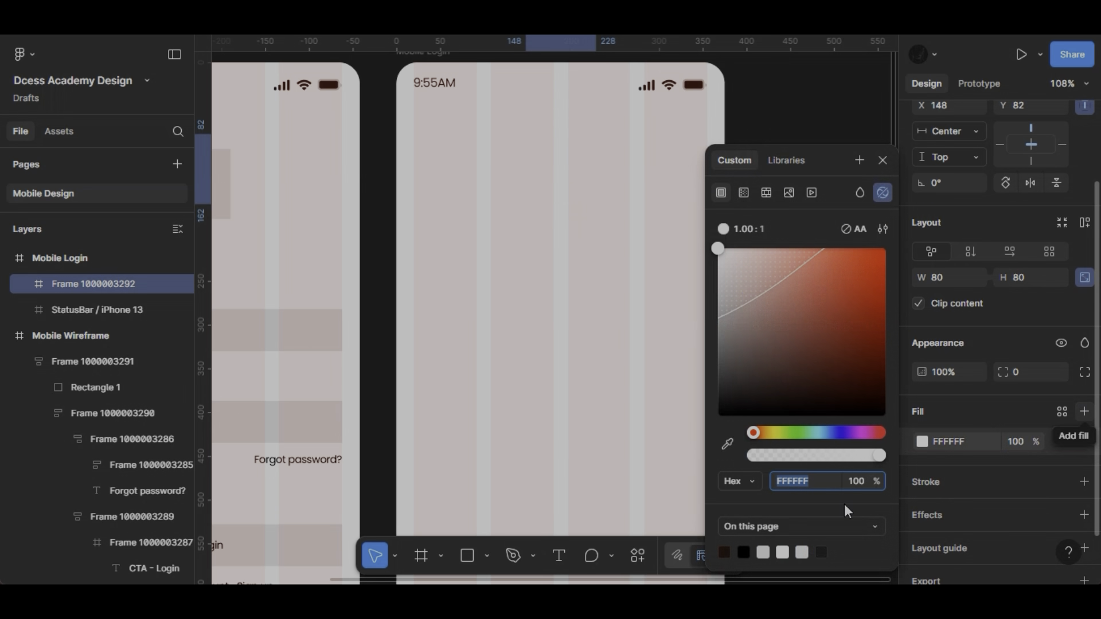
left_click(844, 434)
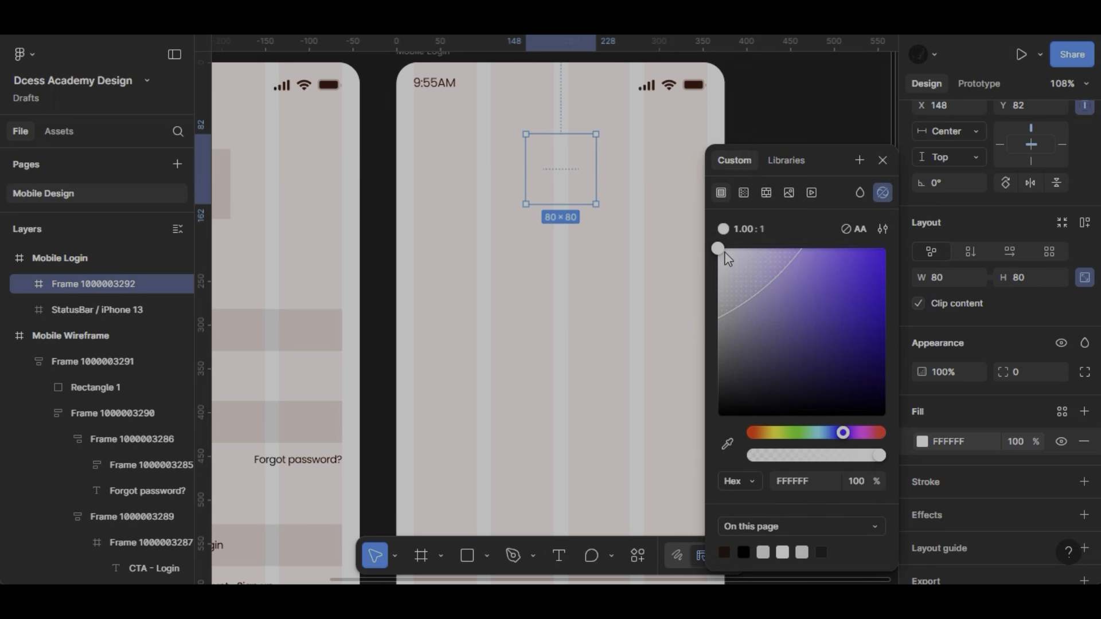
left_click_drag(728, 250, 731, 249)
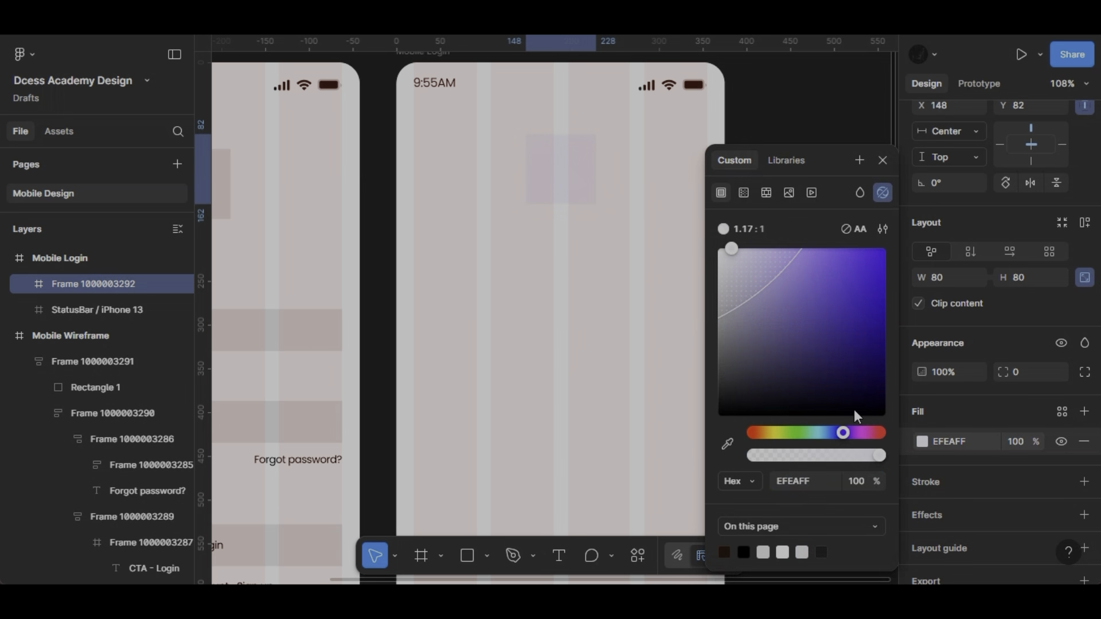
left_click(836, 433)
left_click(745, 250)
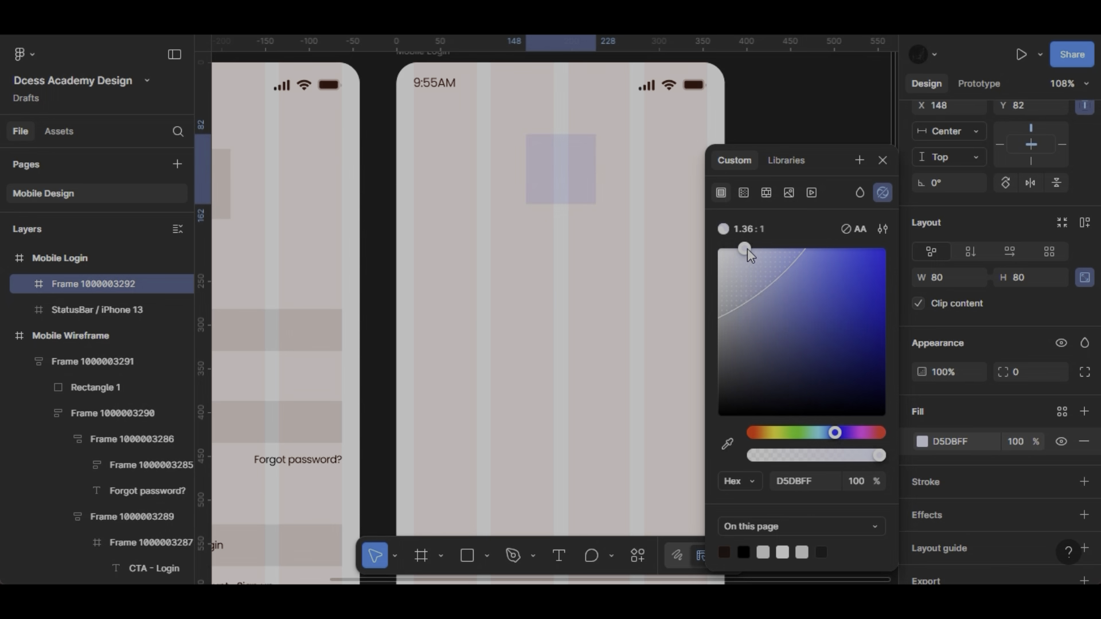
left_click_drag(740, 249, 736, 249)
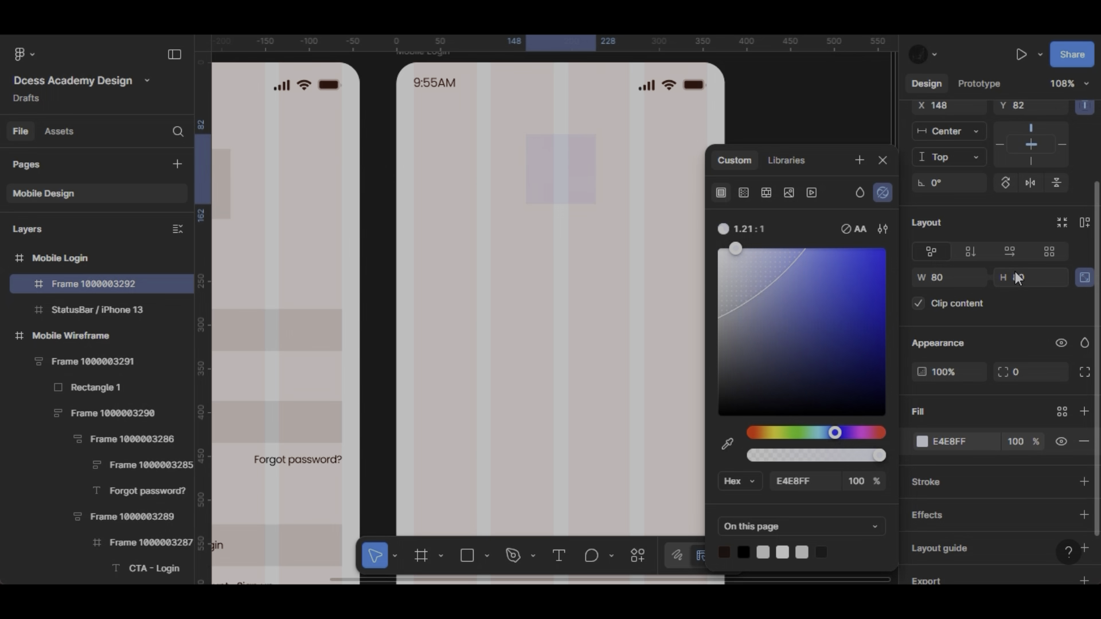
- Set the square logo frame's corner radius to 12
left_click(1033, 368)
type("12")
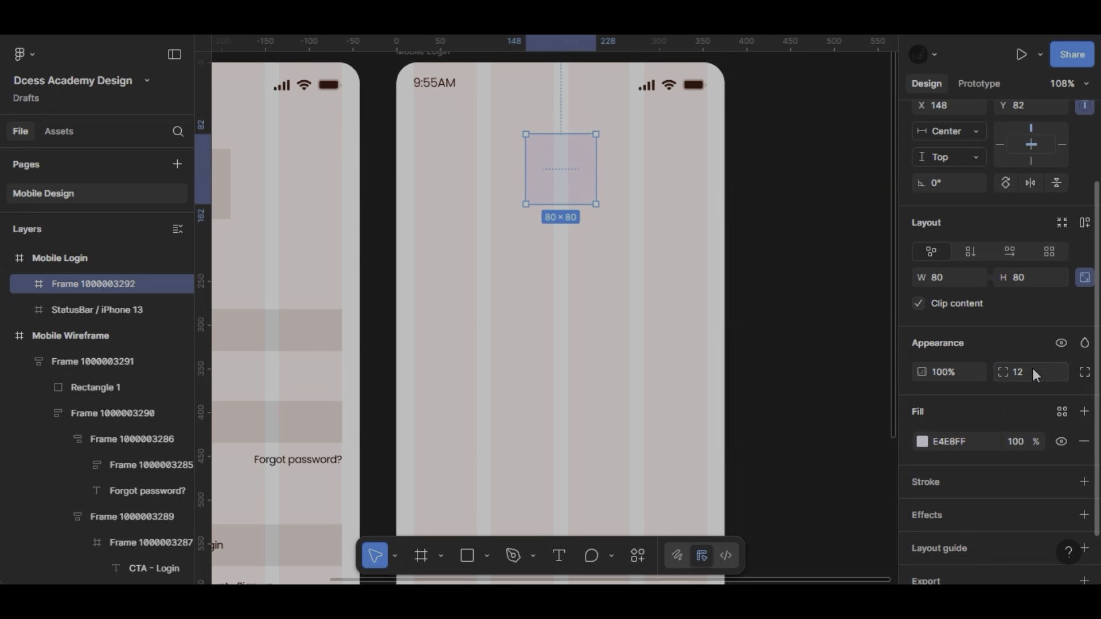
left_click(690, 270)
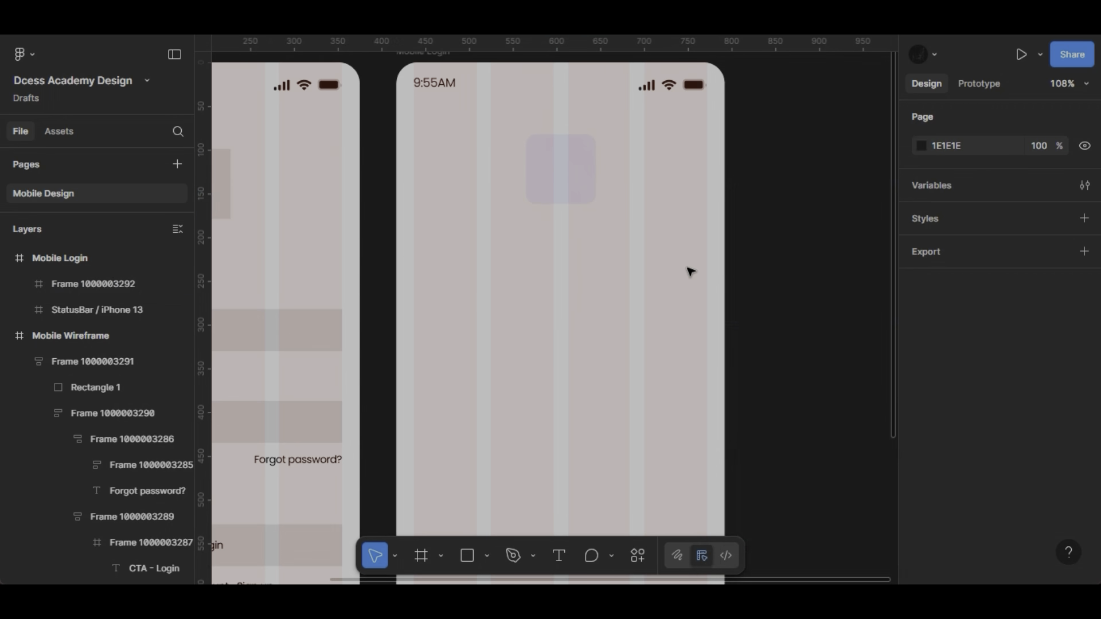
right_click(521, 263)
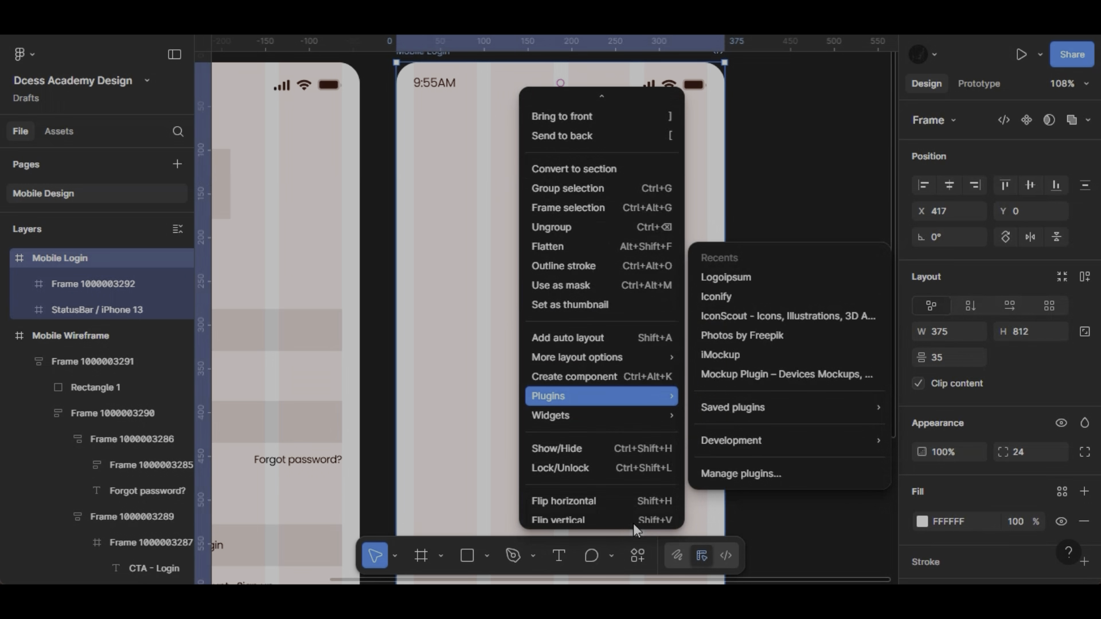
left_click(712, 523)
left_click(711, 525)
- Search the plugins for "logo" and run Logoipsum
left_click(638, 555)
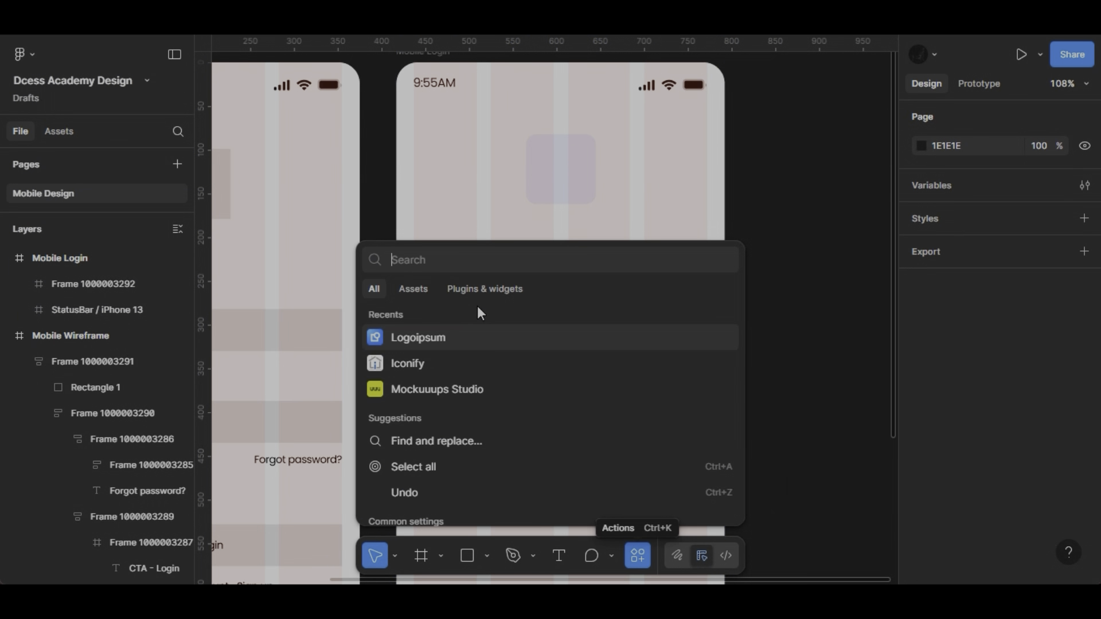
left_click(478, 292)
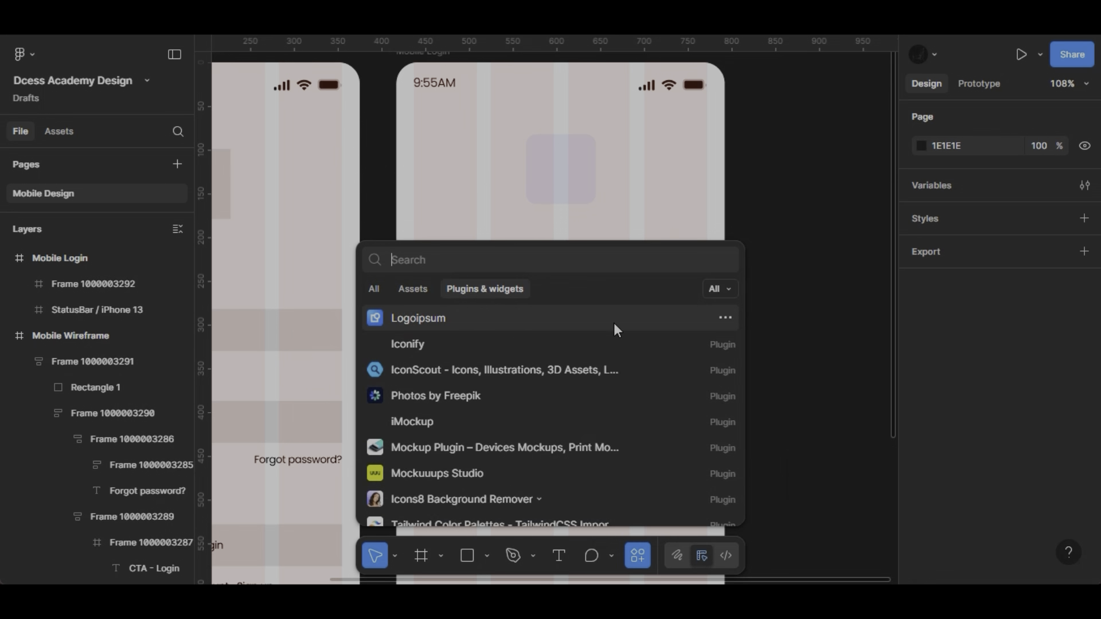
type("log")
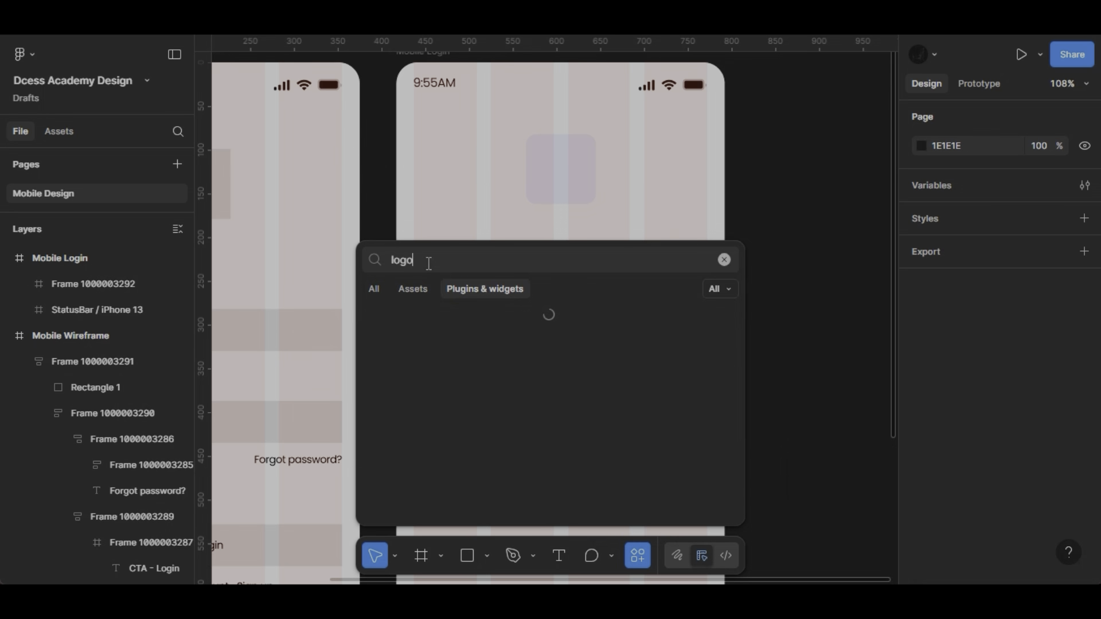
type("o")
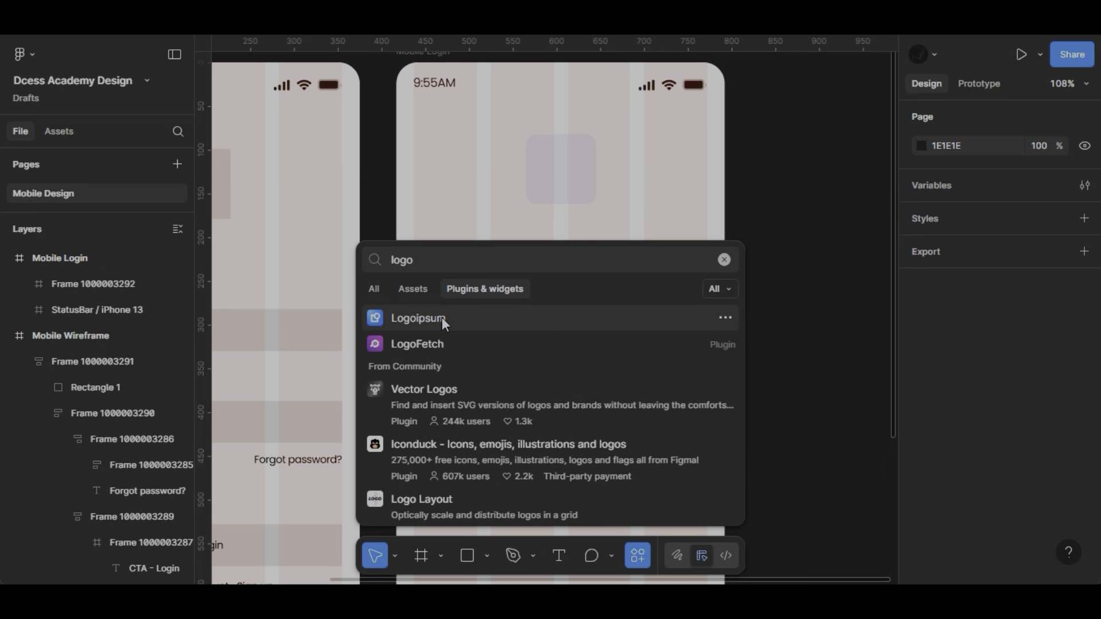
left_click(442, 319)
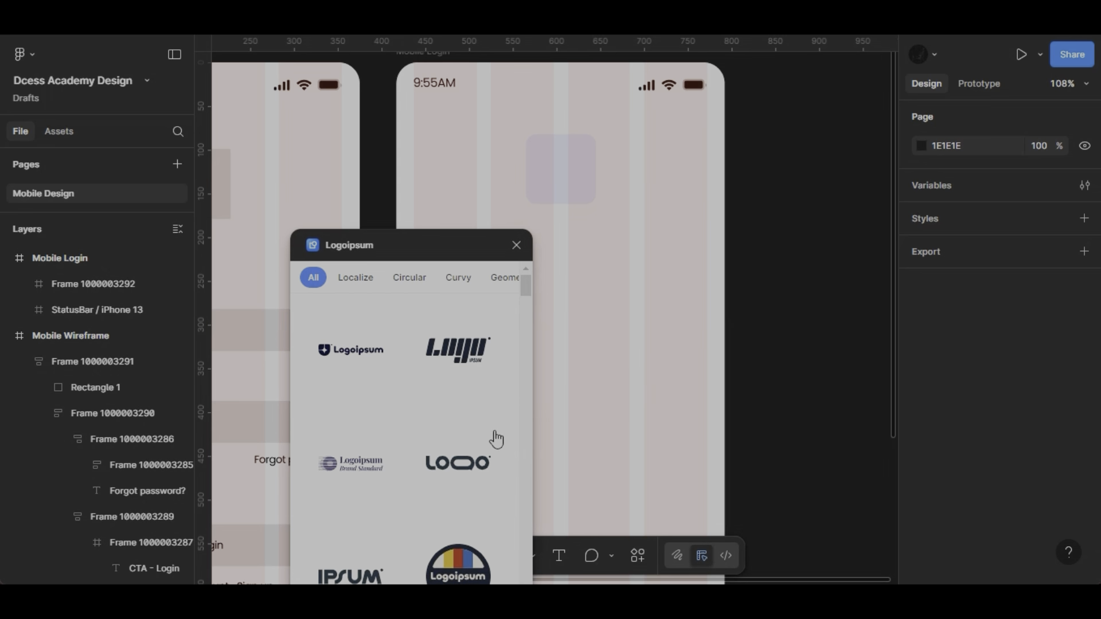
- Insert the rounded single-line LOGO wordmark from Logoipsum and place it on the empty canvas right of the Mobile Login screen
left_click(459, 473)
left_click_drag(450, 243, 378, 570)
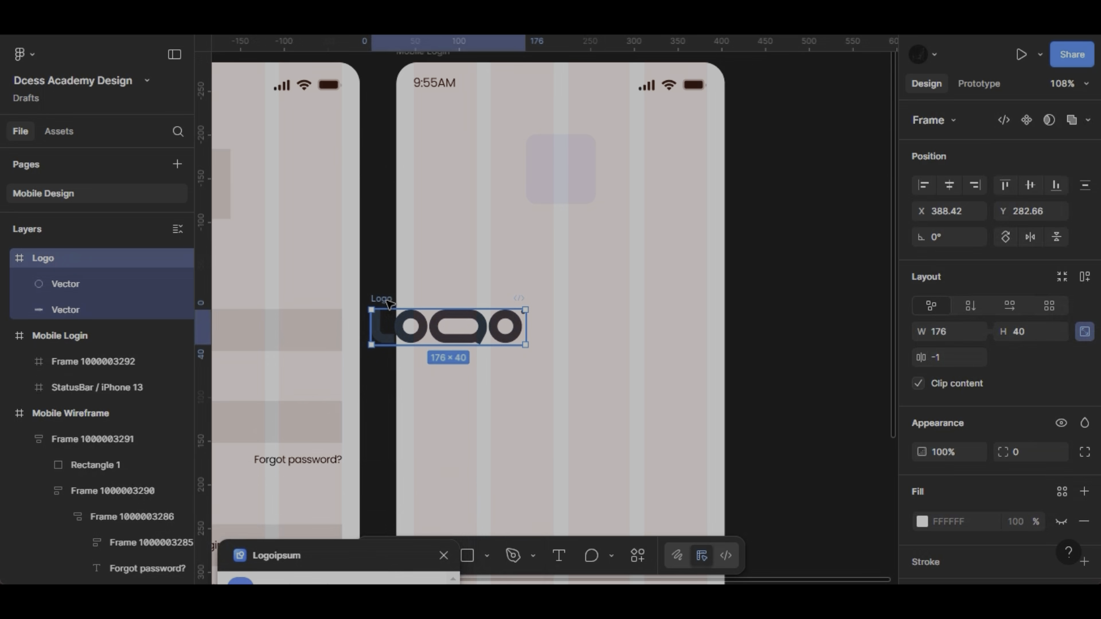
left_click_drag(389, 302, 790, 254)
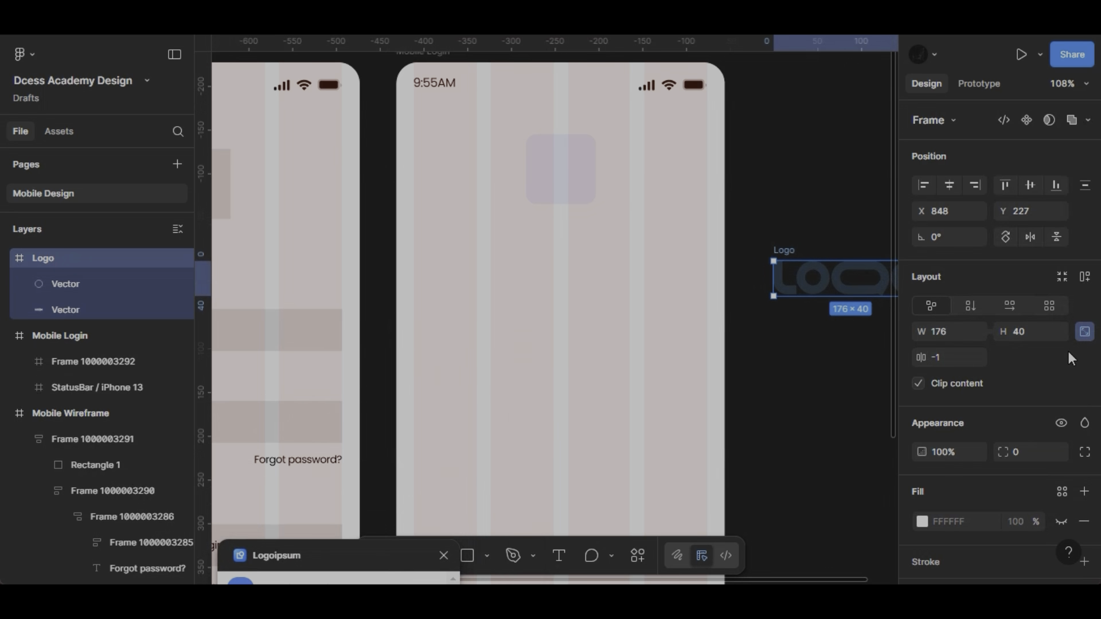
- Set the logo's height to 16 with its proportions locked and move it into the light blue square frame
left_click(1035, 333)
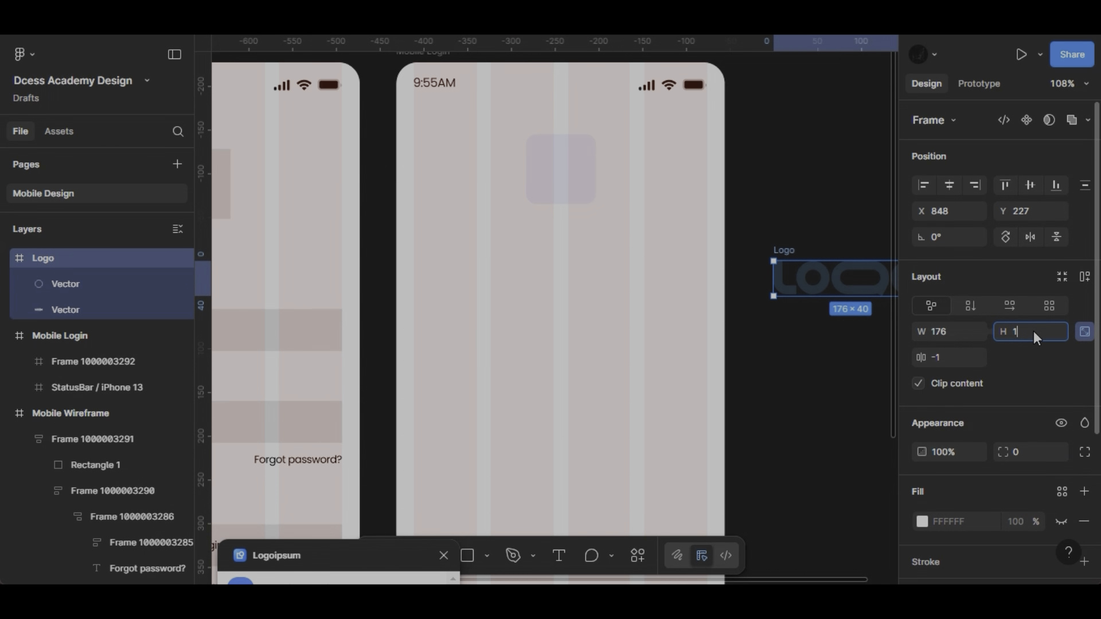
key("Return")
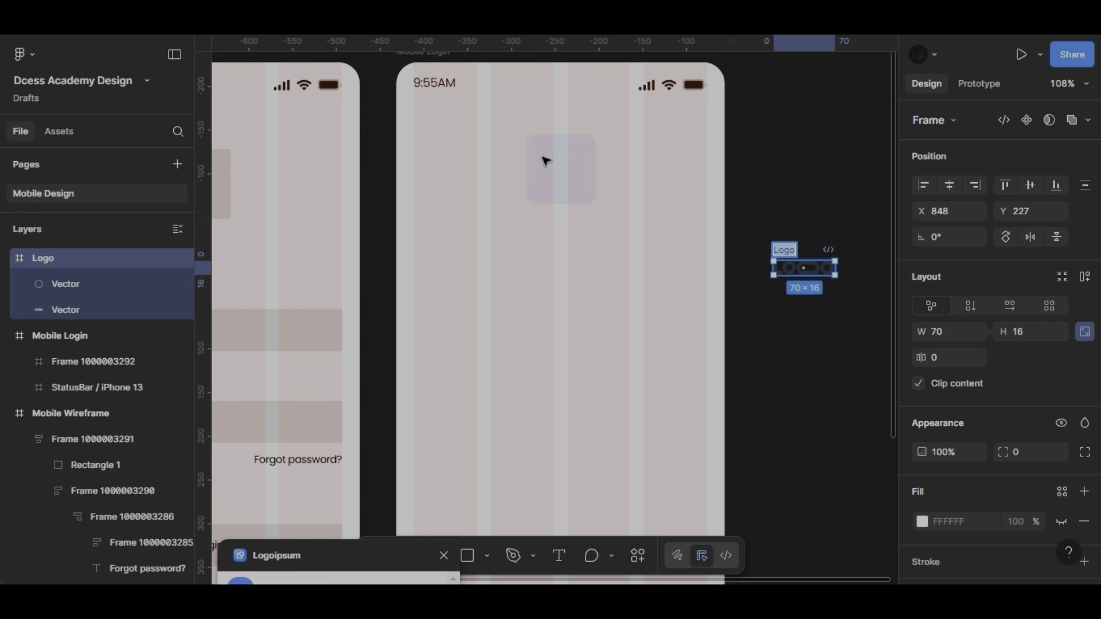
left_click_drag(839, 188, 545, 159)
- Scale the logo down to about 61 × 14 and centre it horizontally and vertically in the square frame
scroll(545, 159, "up", 5)
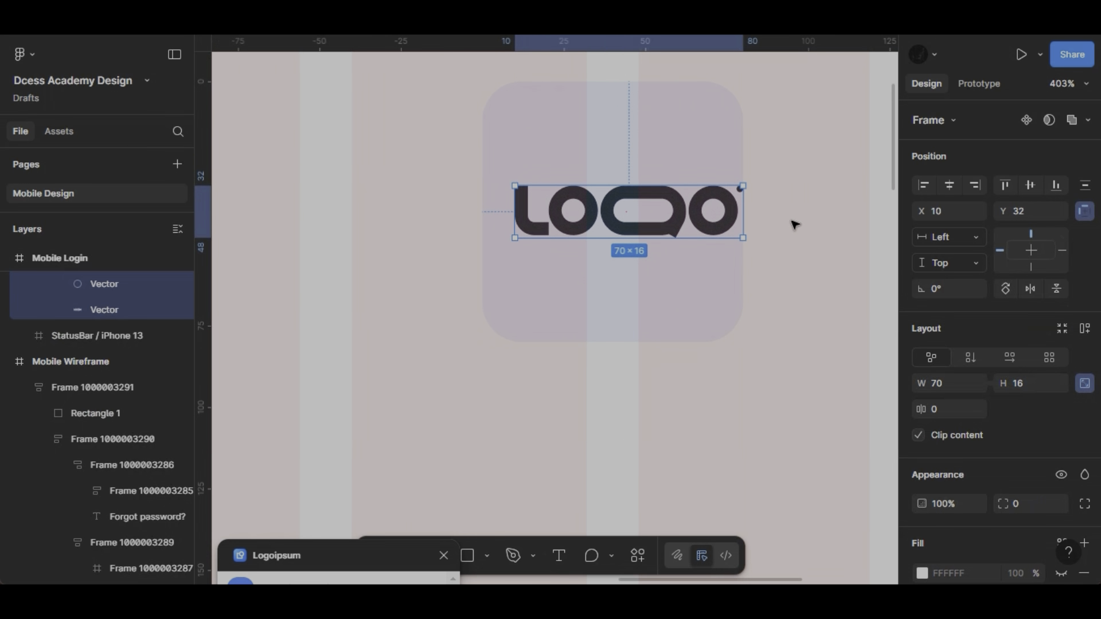
left_click_drag(746, 237, 714, 231)
left_click(948, 187)
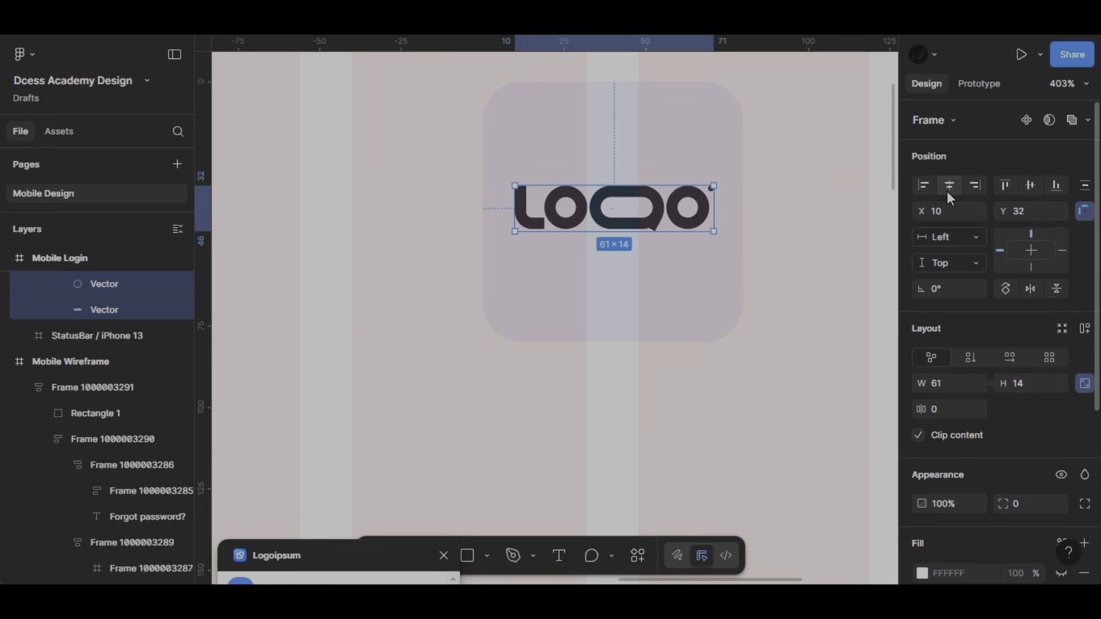
left_click(1030, 188)
- Recolour the logo to a saturated blue, 0D31FF, starting from the square frame's sampled background colour
scroll(1032, 304, "down", 4)
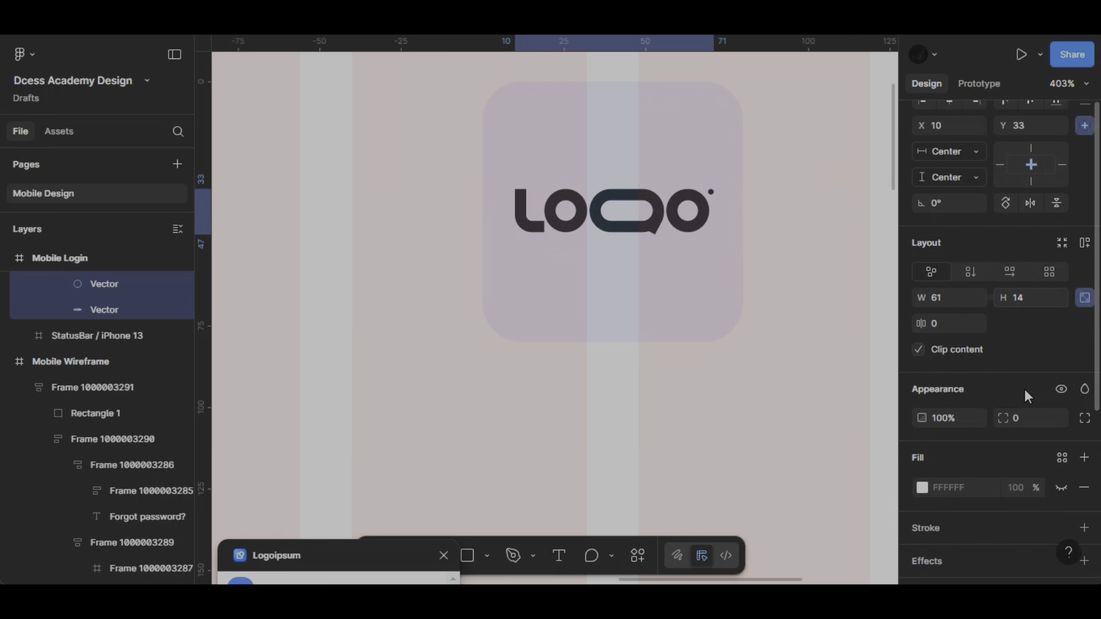
left_click(922, 513)
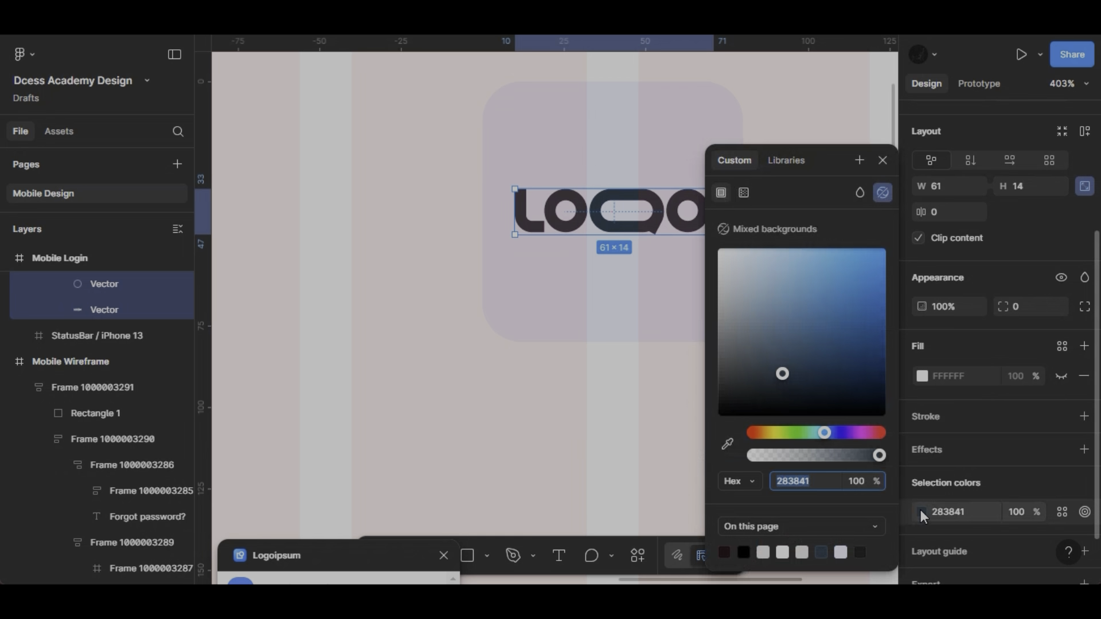
left_click(732, 446)
left_click(639, 287)
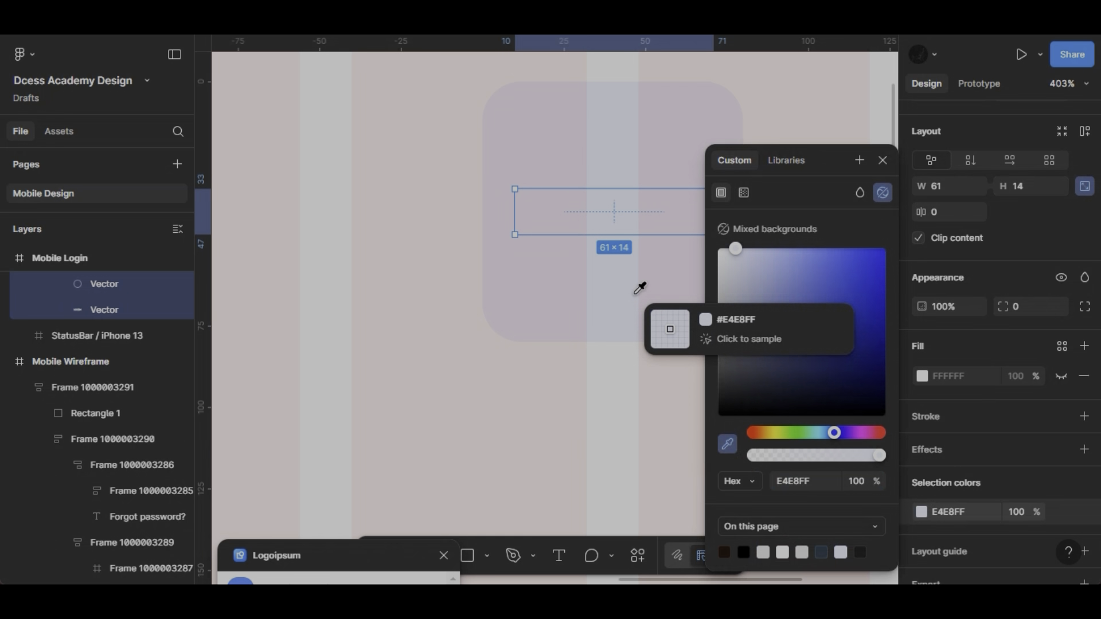
left_click_drag(822, 308, 878, 249)
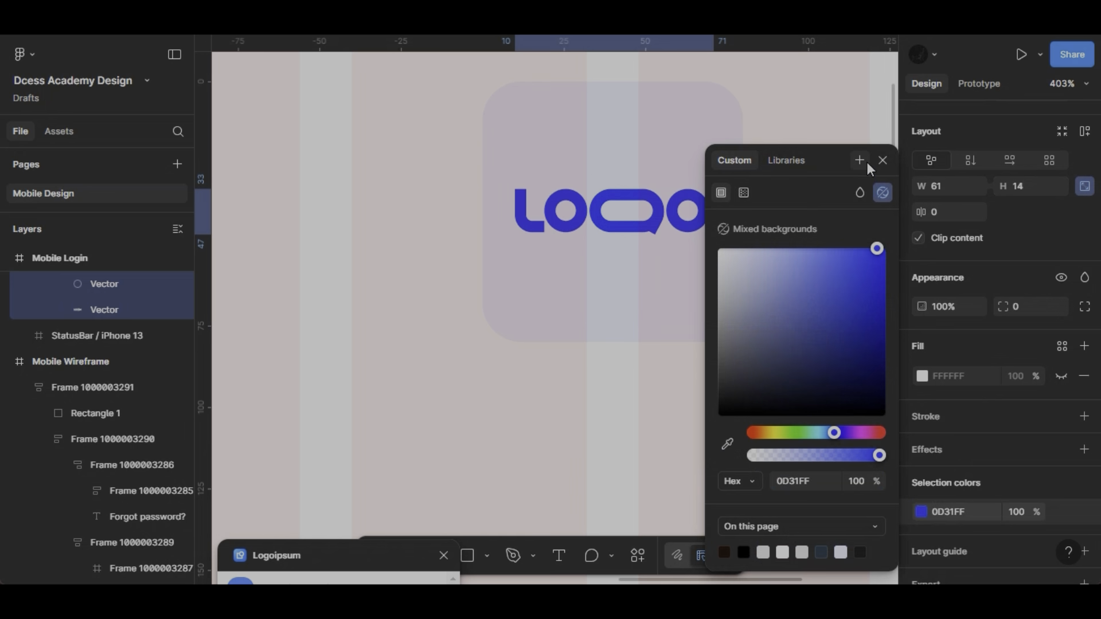
left_click(883, 160)
left_click(651, 152)
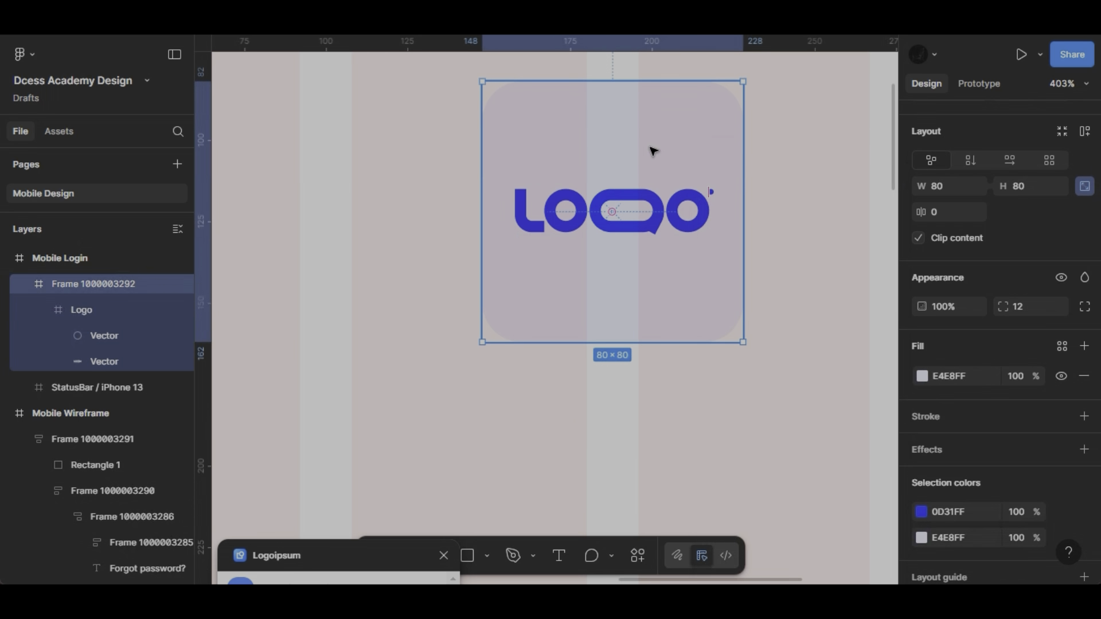
- Close the Logoipsum plugin and draw a frame of about 335 × 46 below the logo, spanning the layout columns
scroll(652, 151, "down", 5)
scroll(647, 239, "down", 2)
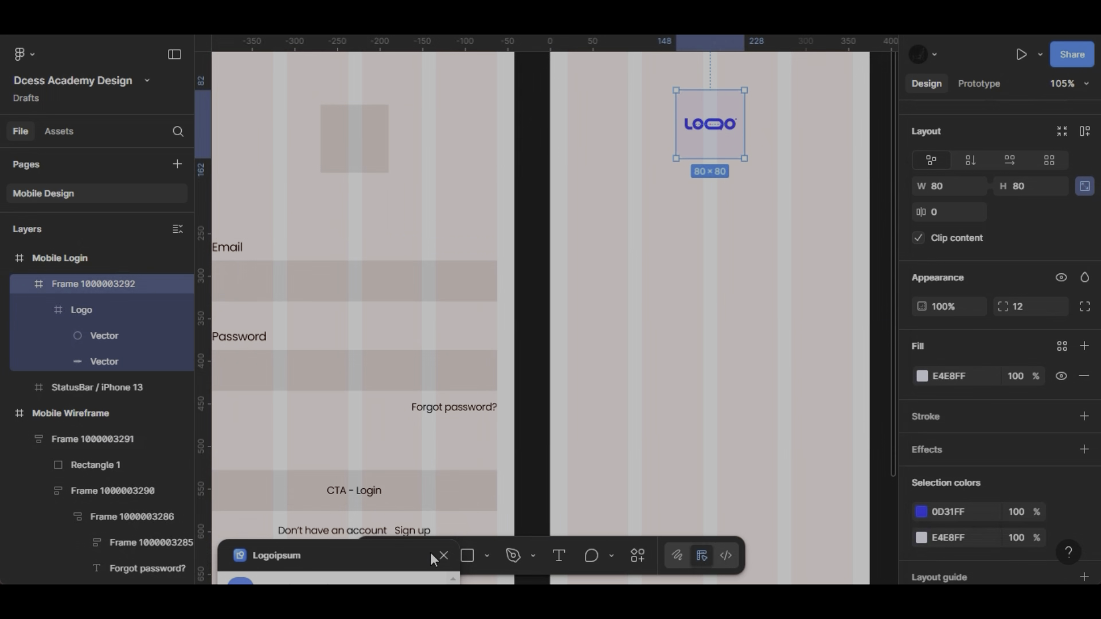
left_click(443, 556)
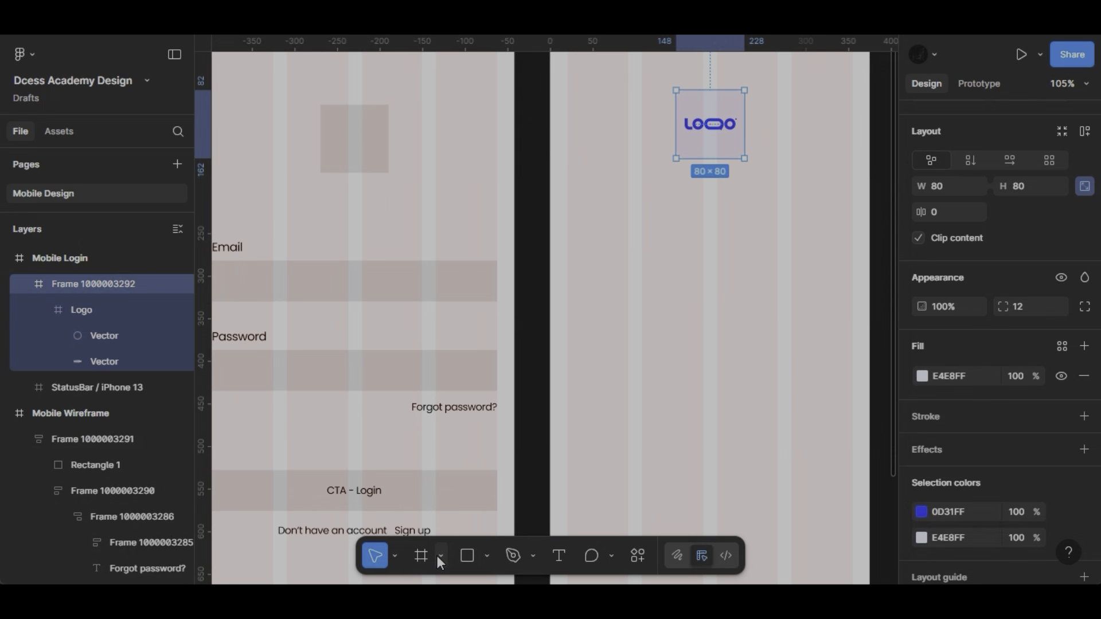
left_click(438, 556)
left_click(448, 482)
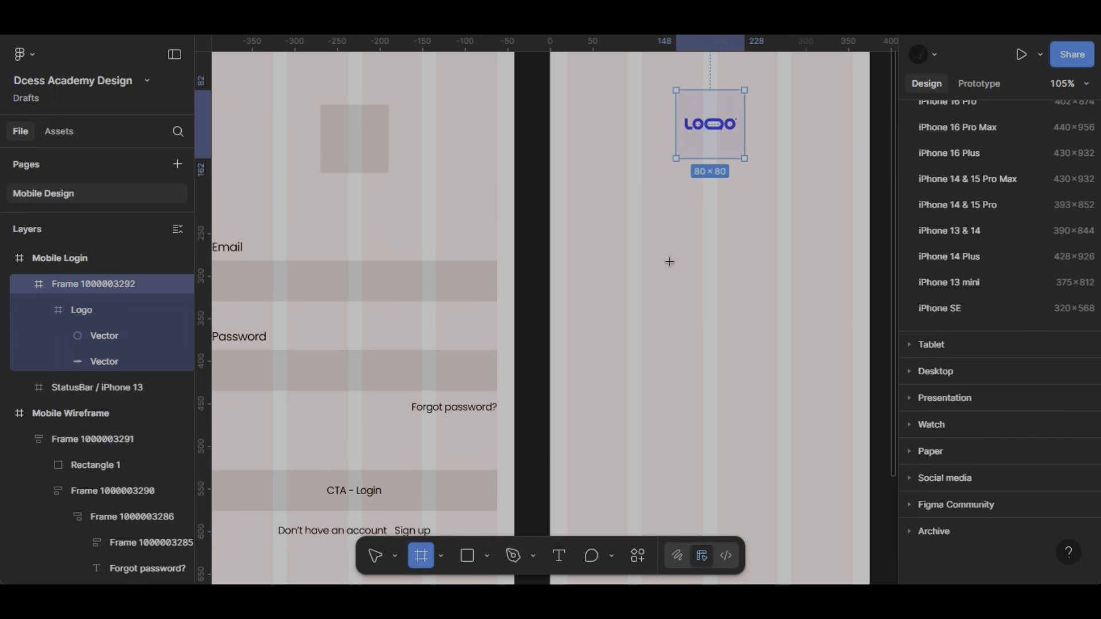
scroll(669, 261, "right", 2)
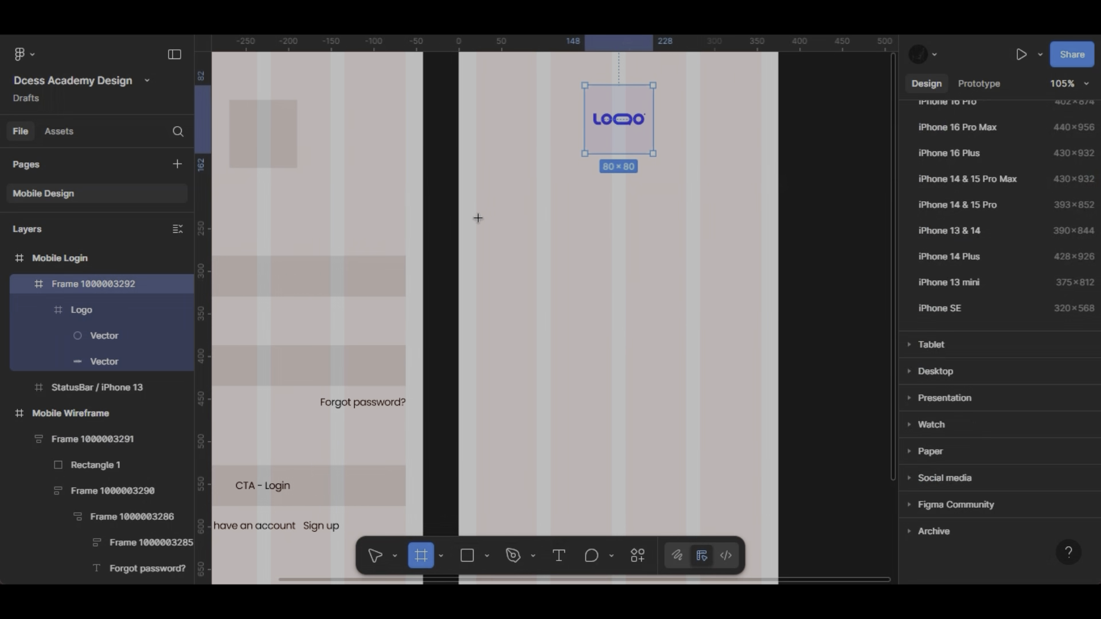
left_click_drag(478, 222, 762, 262)
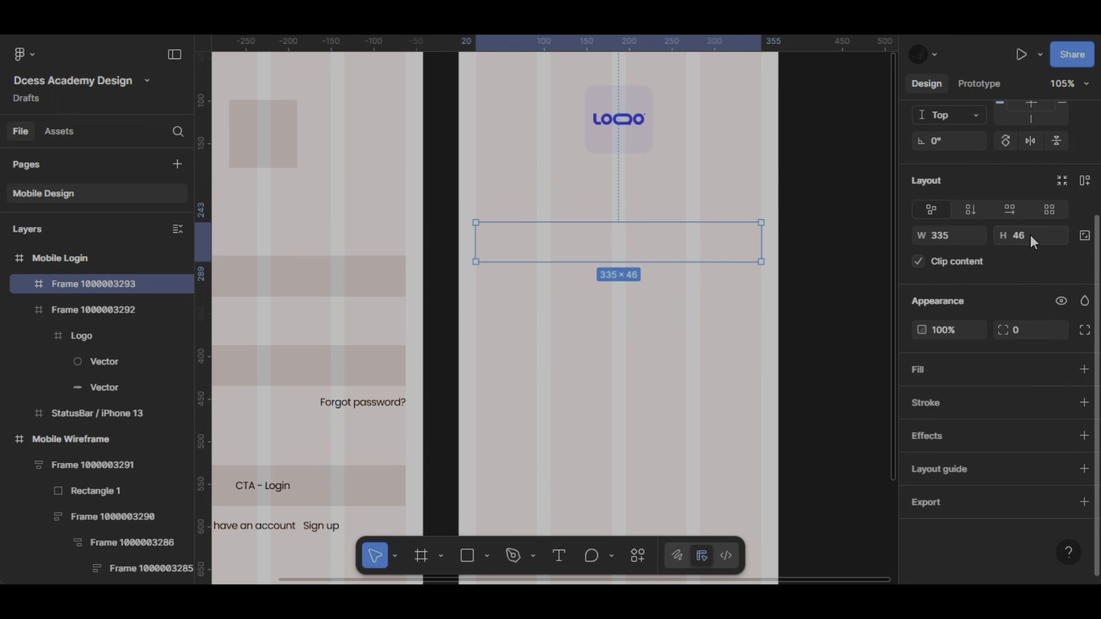
- Set the height of the new wide frame below the logo to 48
left_click(1030, 235)
type("48")
key("Return")
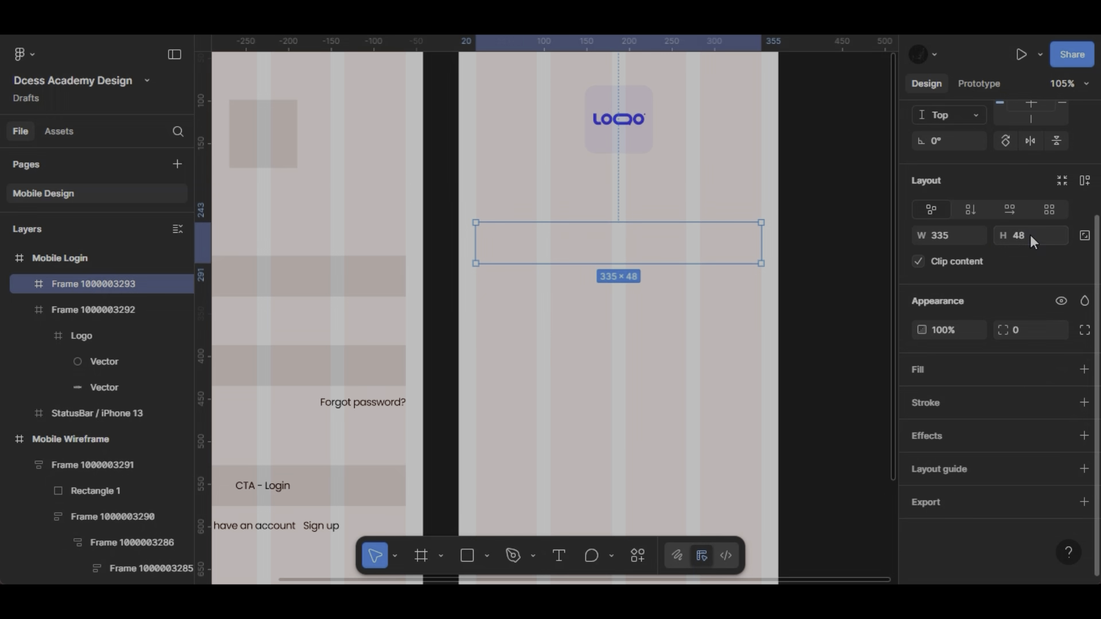
- Fill the wide frame with F0F2FF, a lighter tint of the colour sampled from the logo tile
left_click(1084, 369)
left_click(921, 400)
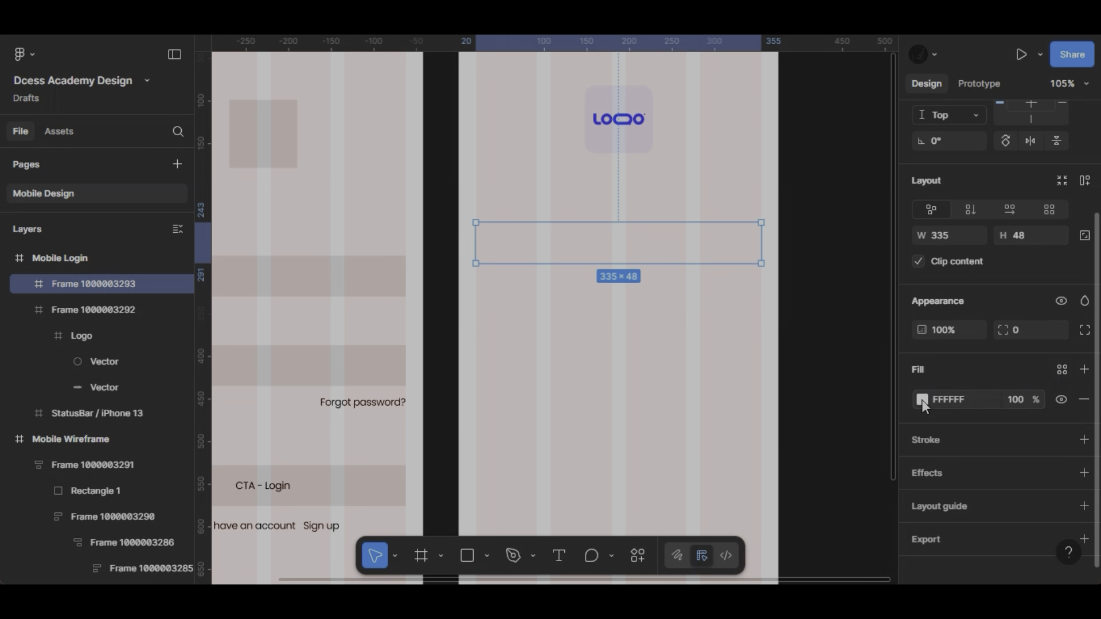
left_click(921, 400)
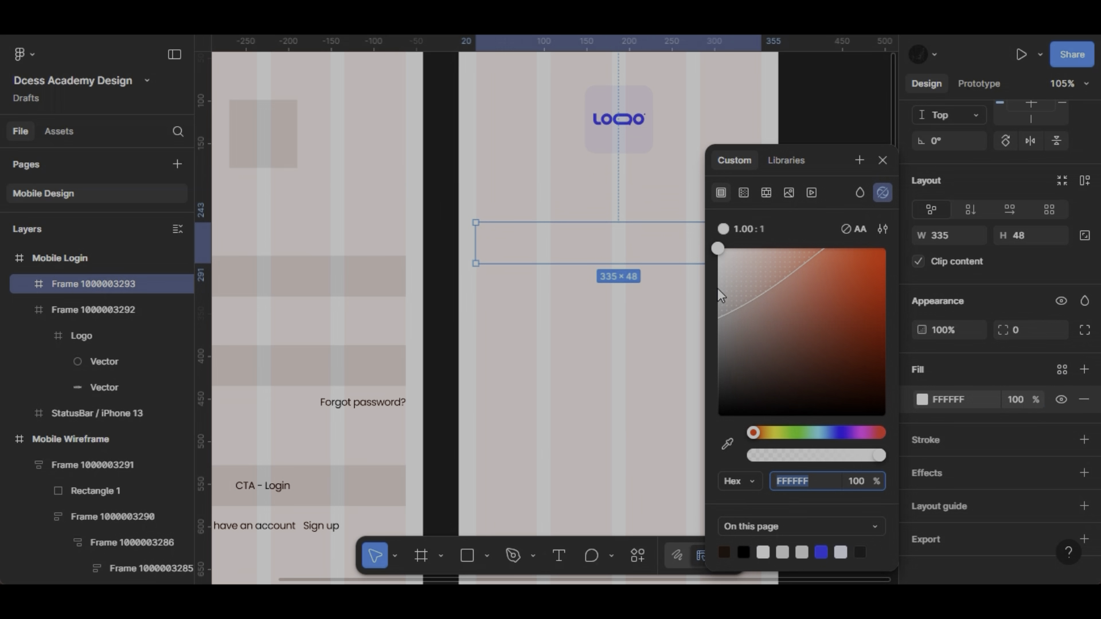
left_click_drag(721, 280, 714, 274)
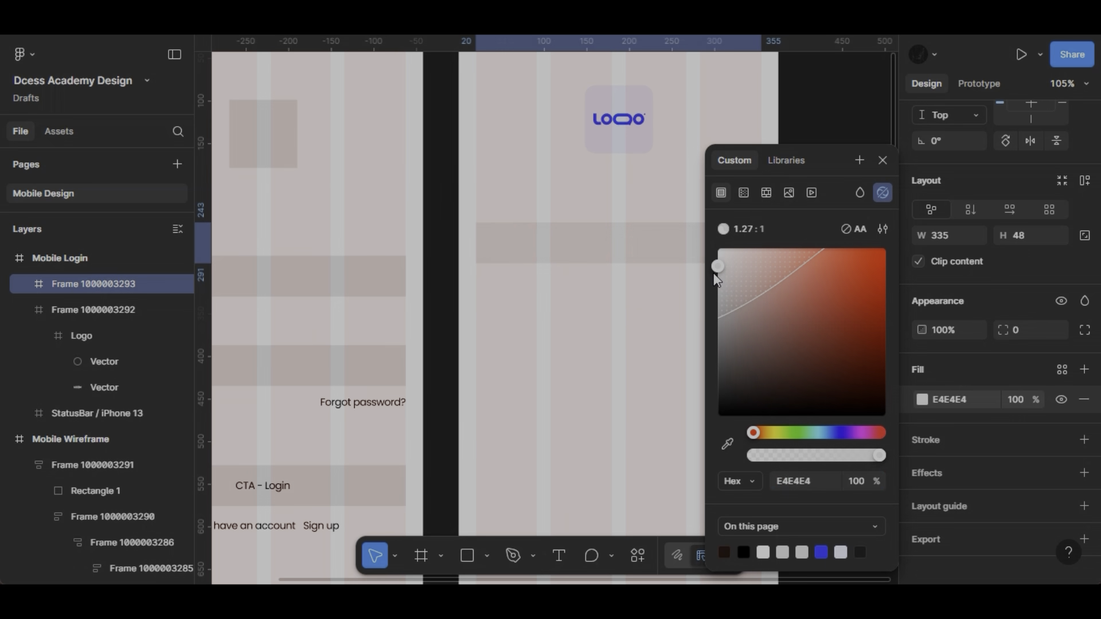
left_click(734, 446)
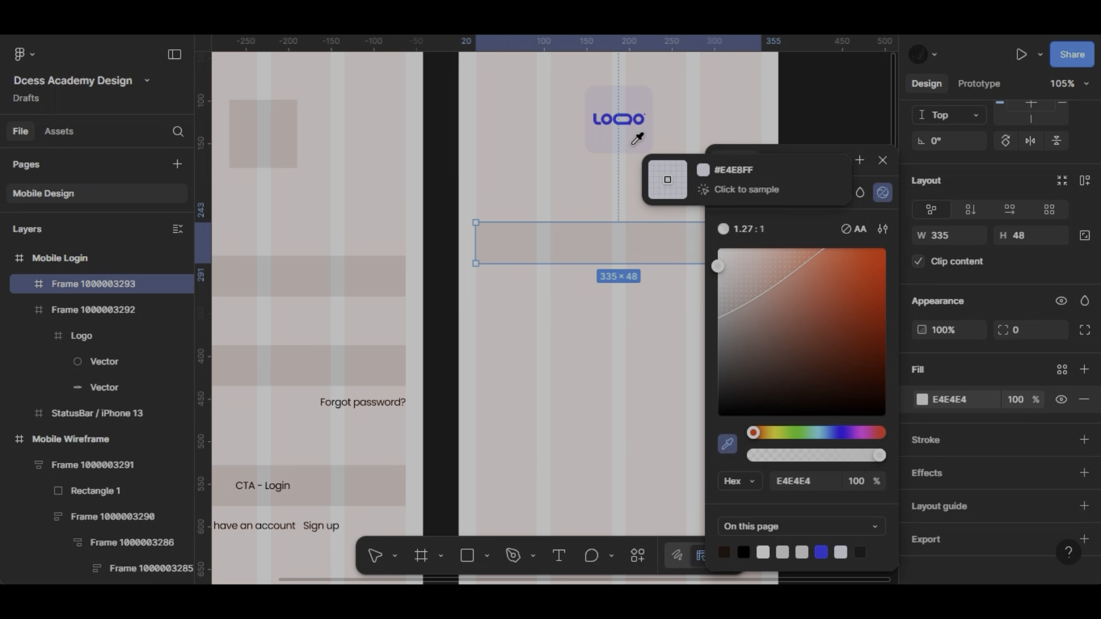
left_click(634, 141)
left_click_drag(738, 249, 727, 249)
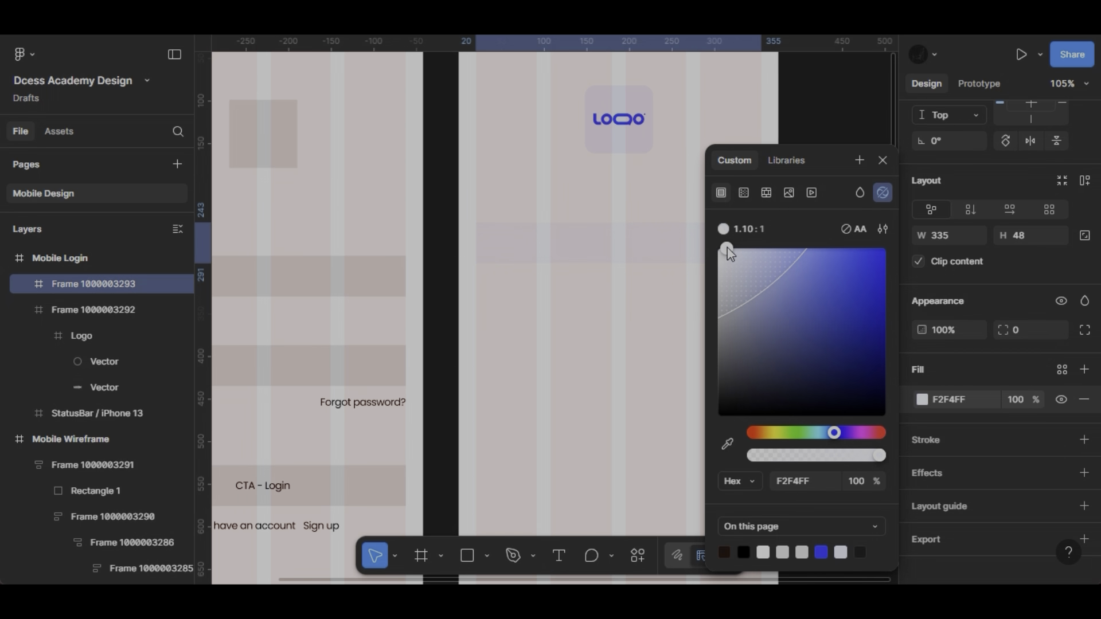
left_click(876, 164)
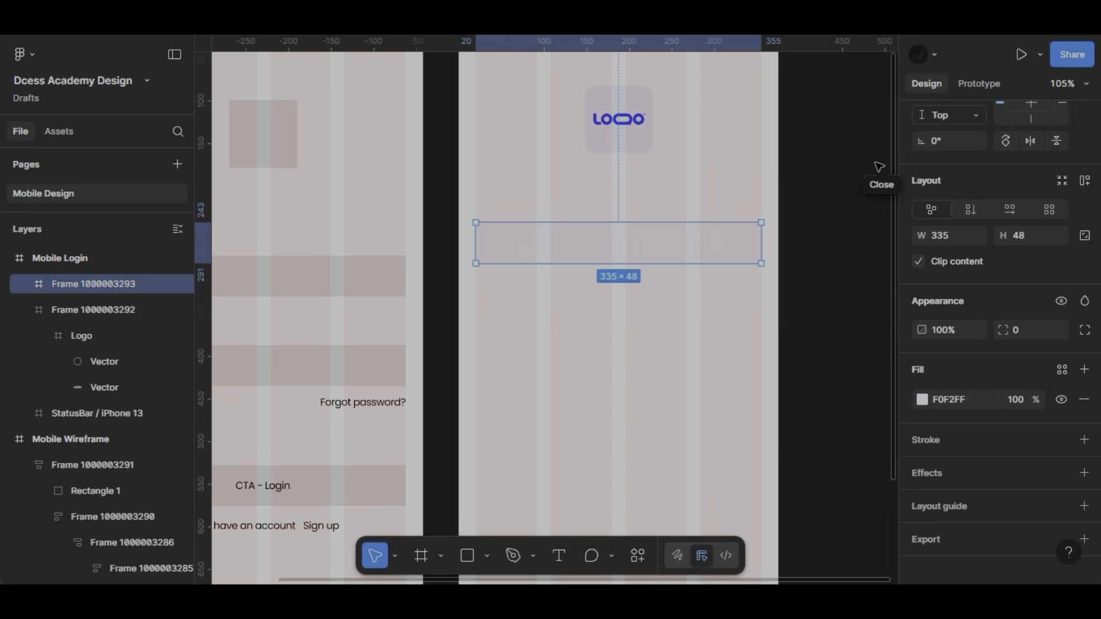
key("Escape")
- Round the corners of the wide input frame with a radius of 8
scroll(594, 216, "up", 5)
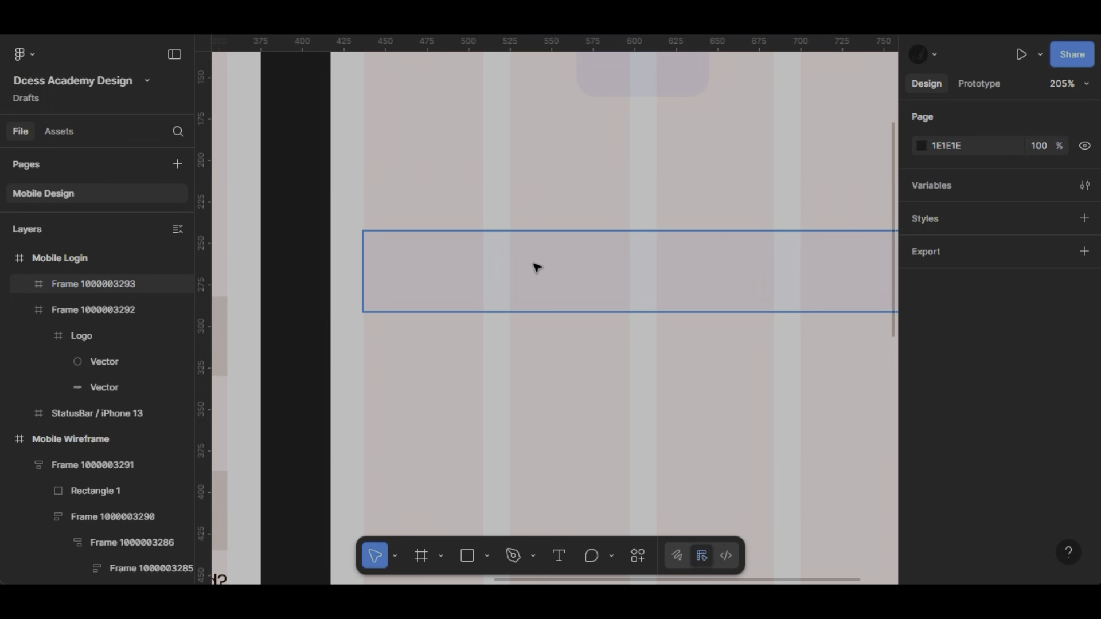
left_click(537, 268)
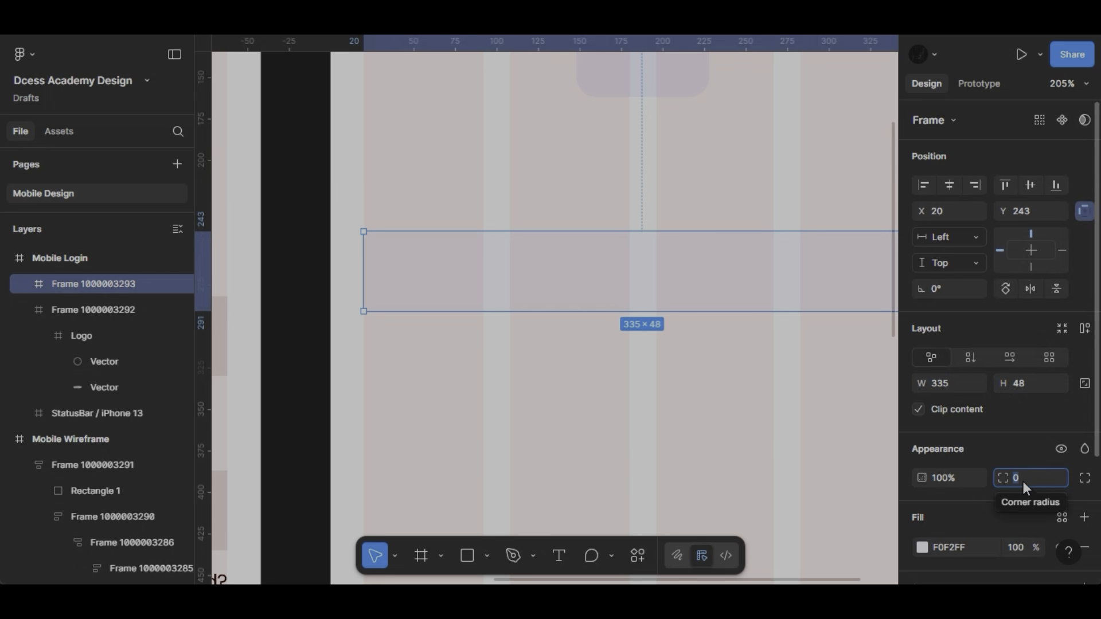
type("8")
key("Return")
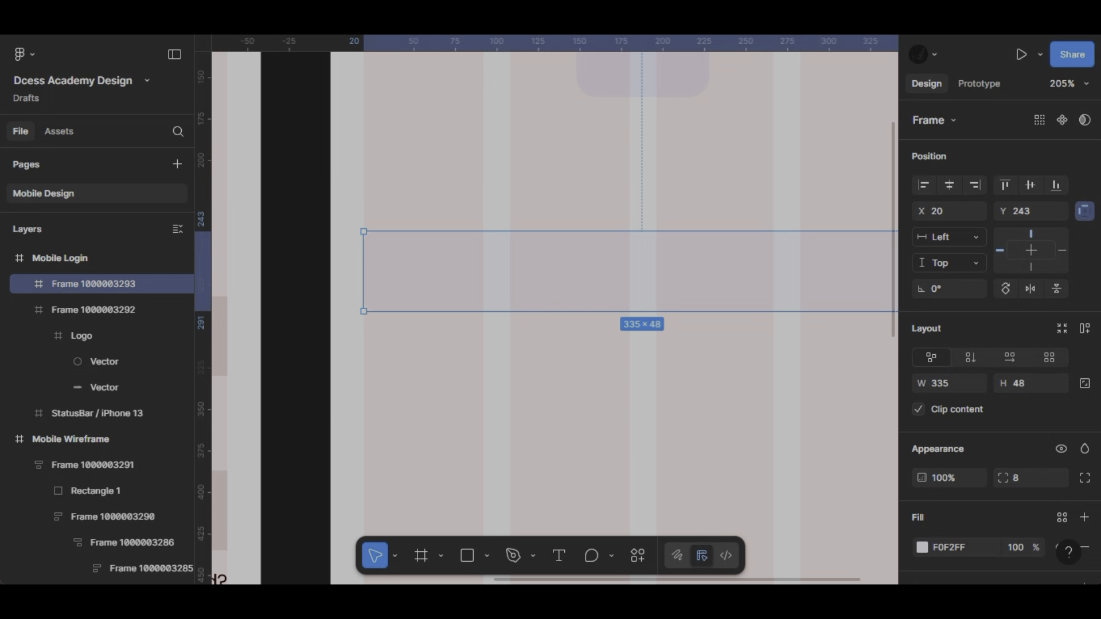
- Add a text label reading "Email" and place it just above the left end of the input frame
left_click(560, 554)
scroll(362, 196, "up", 5)
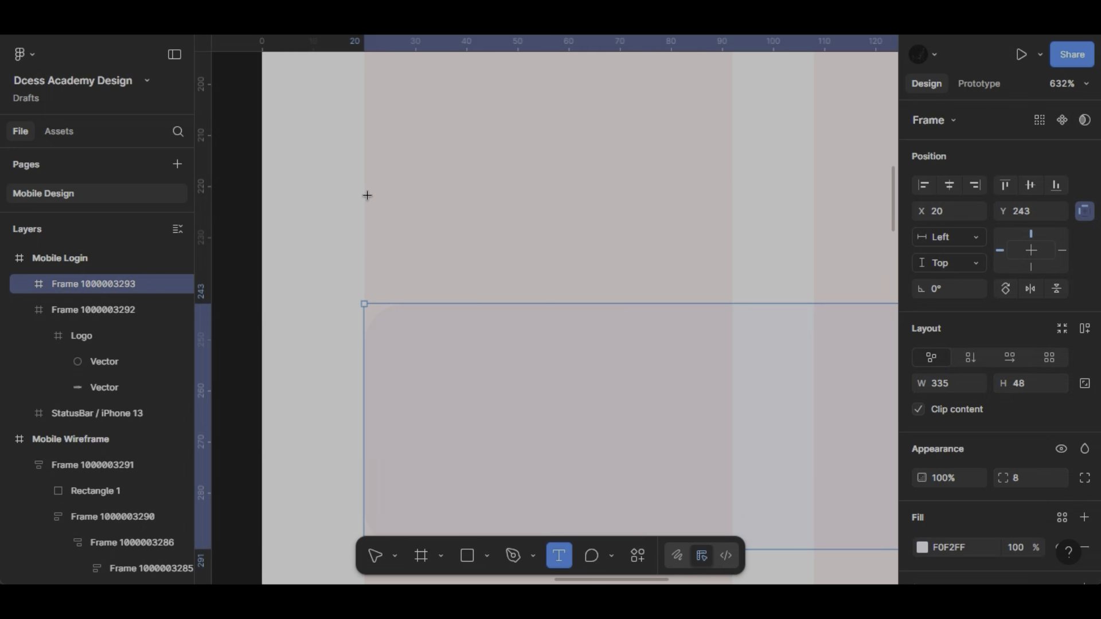
left_click(370, 196)
type("Email")
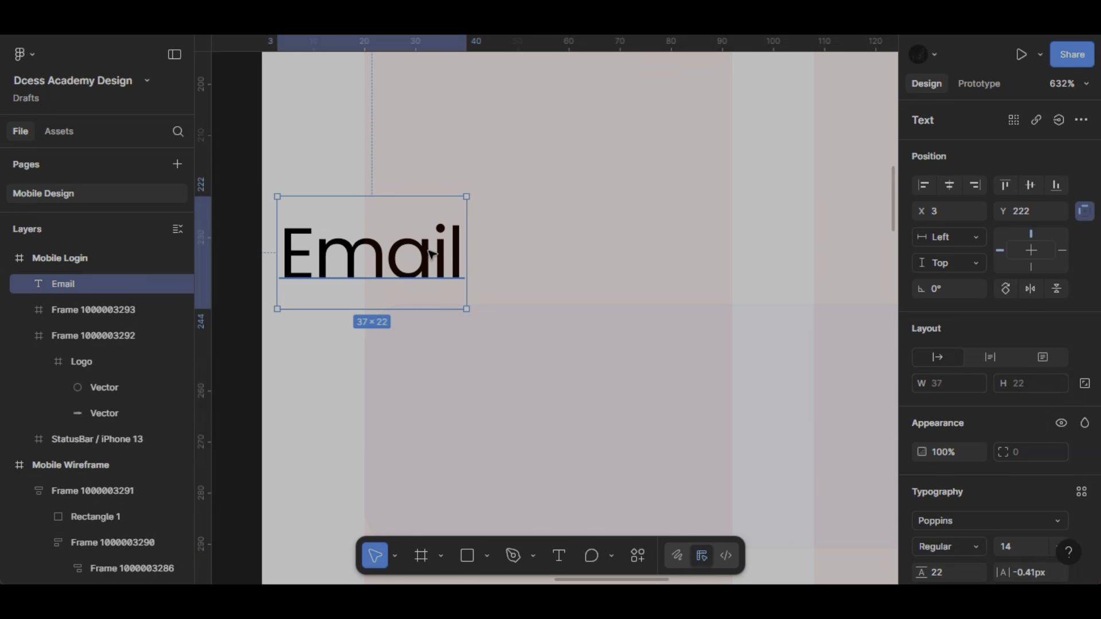
left_click_drag(465, 207, 511, 204)
- Set the Email label to Poppins Medium, size 14, with Auto line height
scroll(930, 547, "down", 5)
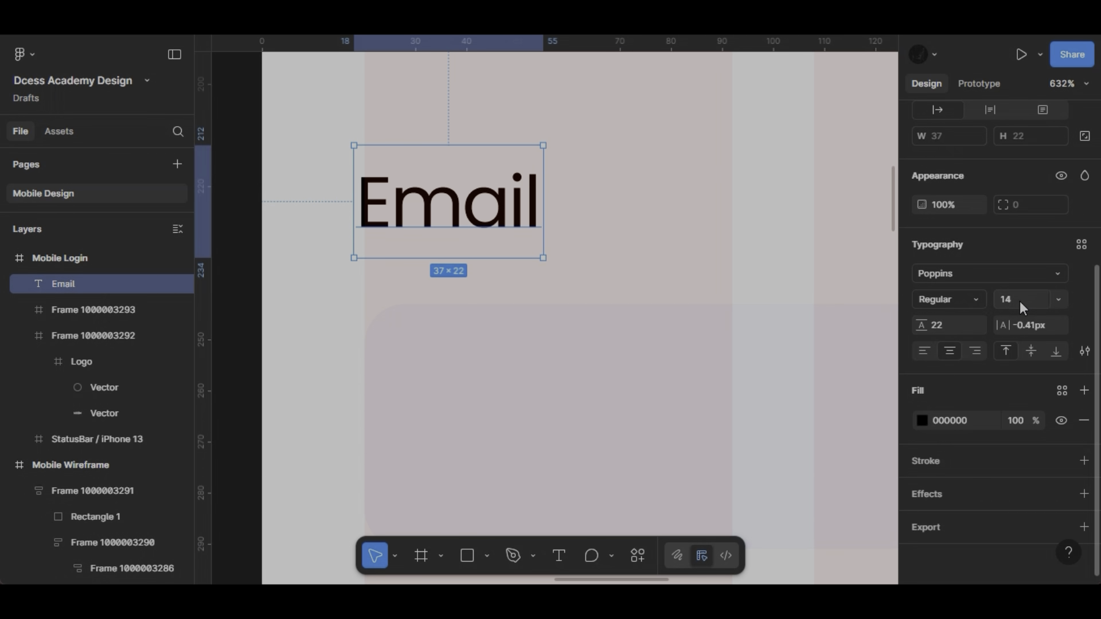
left_click(1026, 279)
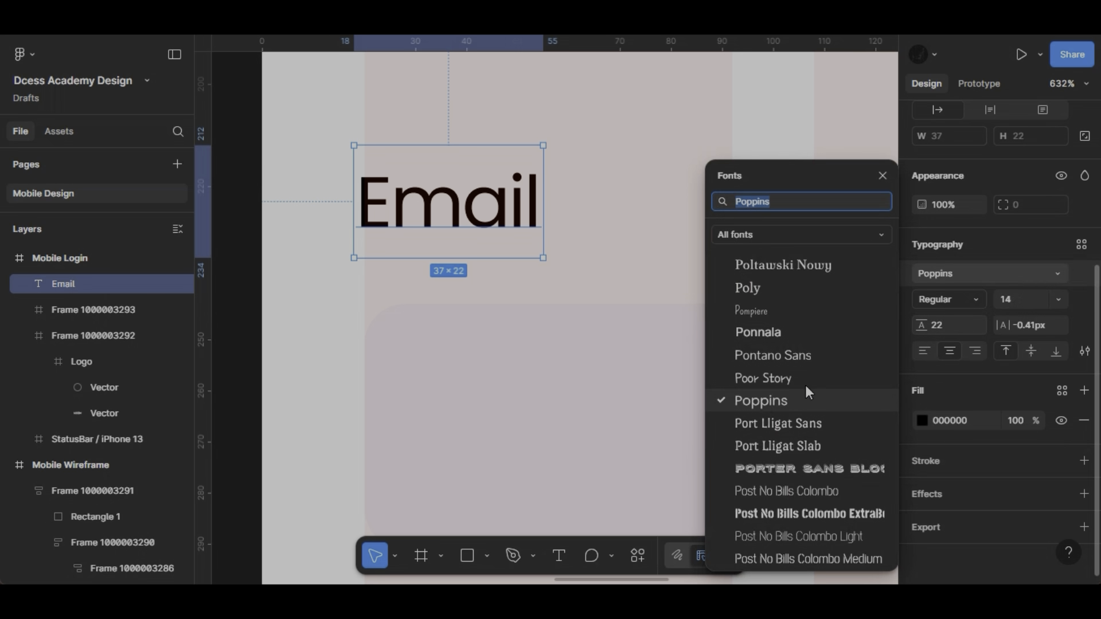
left_click(798, 398)
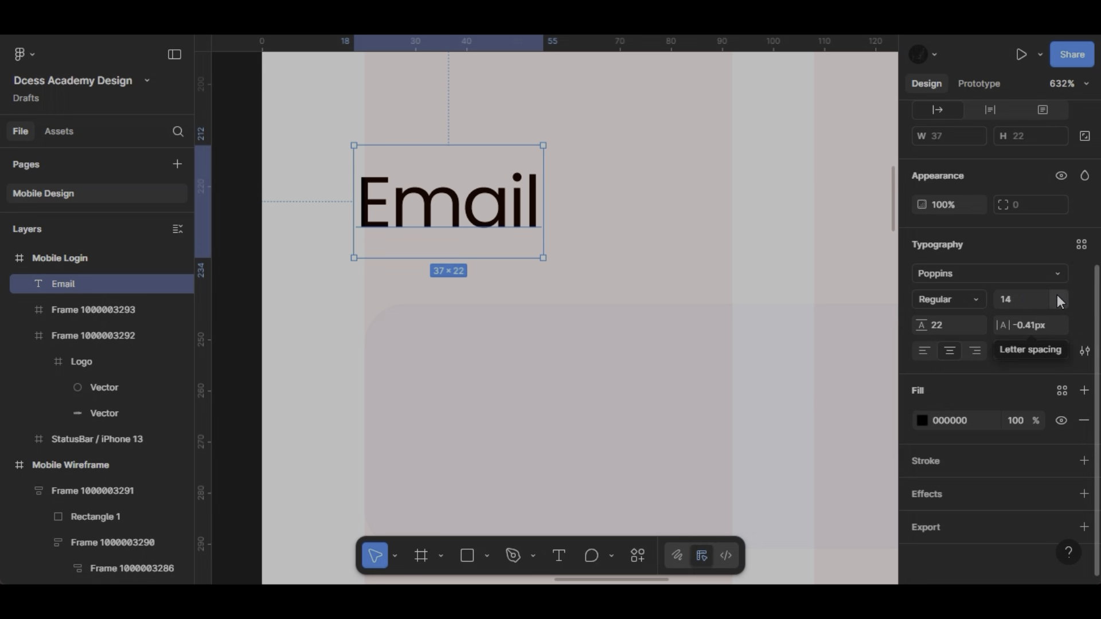
left_click(1057, 300)
left_click(1016, 297)
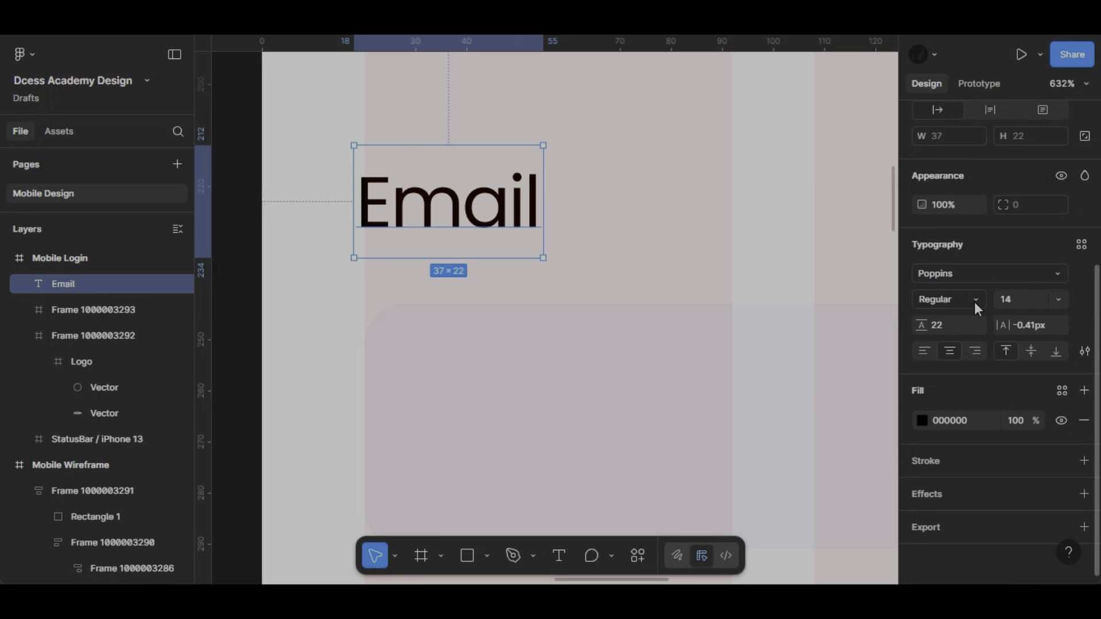
left_click(975, 302)
left_click(962, 298)
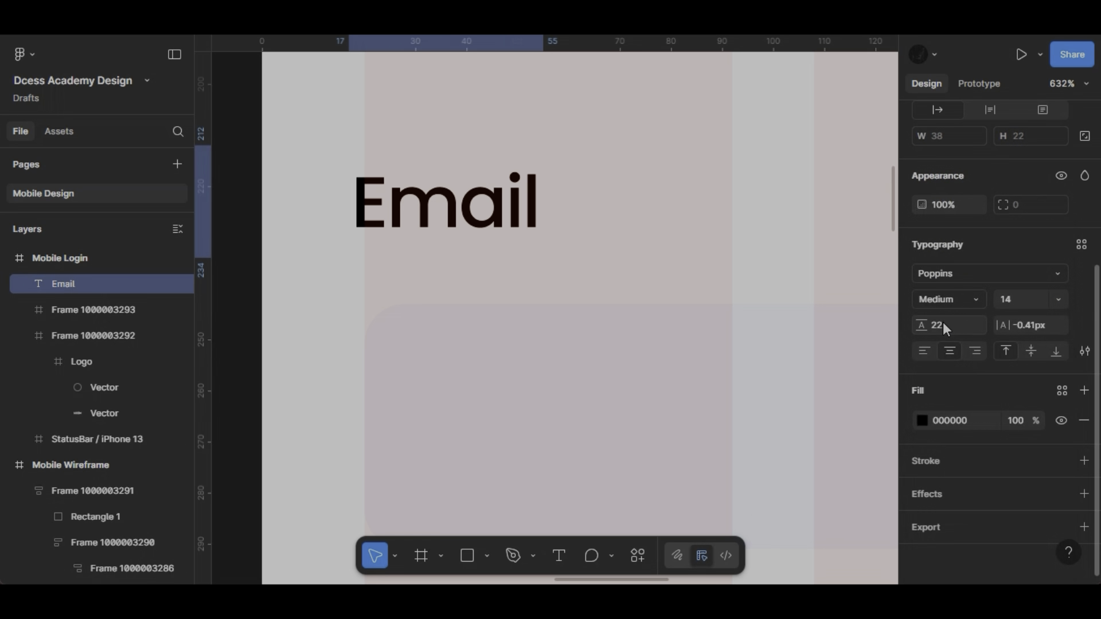
left_click(943, 324)
type("auto")
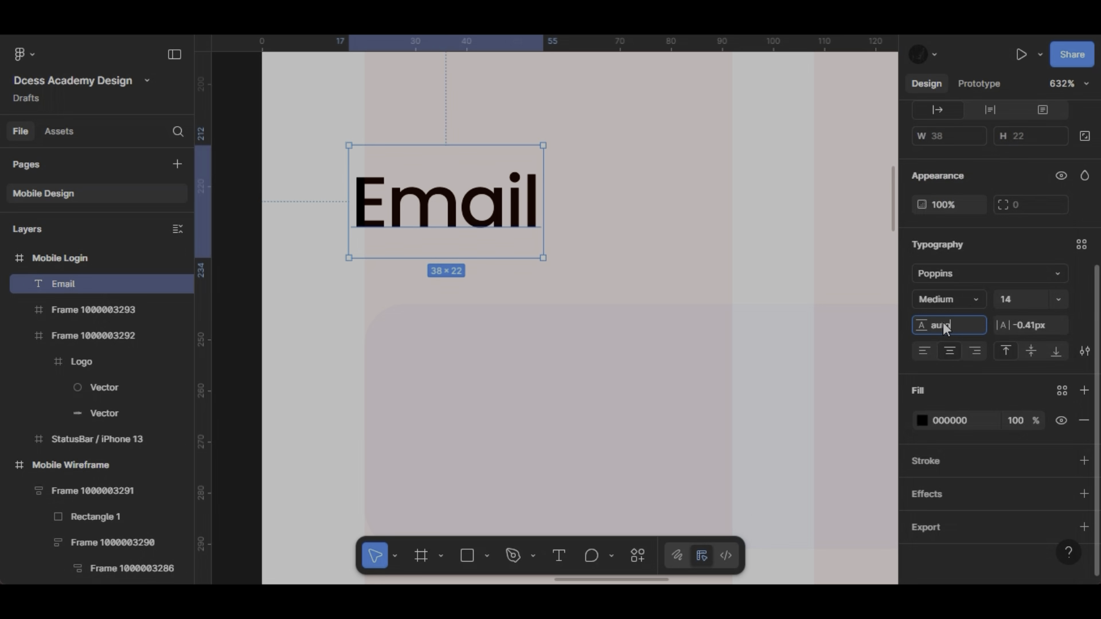
key("Return")
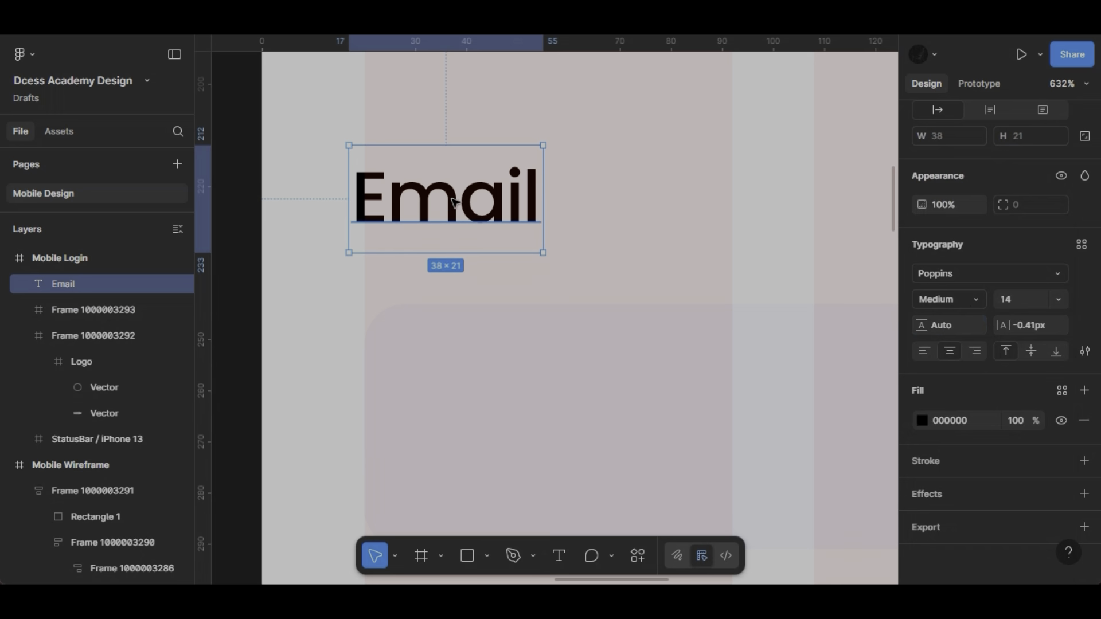
- Align the Email label with the input frame's left edge at X 20 and colour it 101010
mouse_move(431, 194)
left_mouse_down()
mouse_move(458, 203)
mouse_move(446, 207)
left_mouse_up()
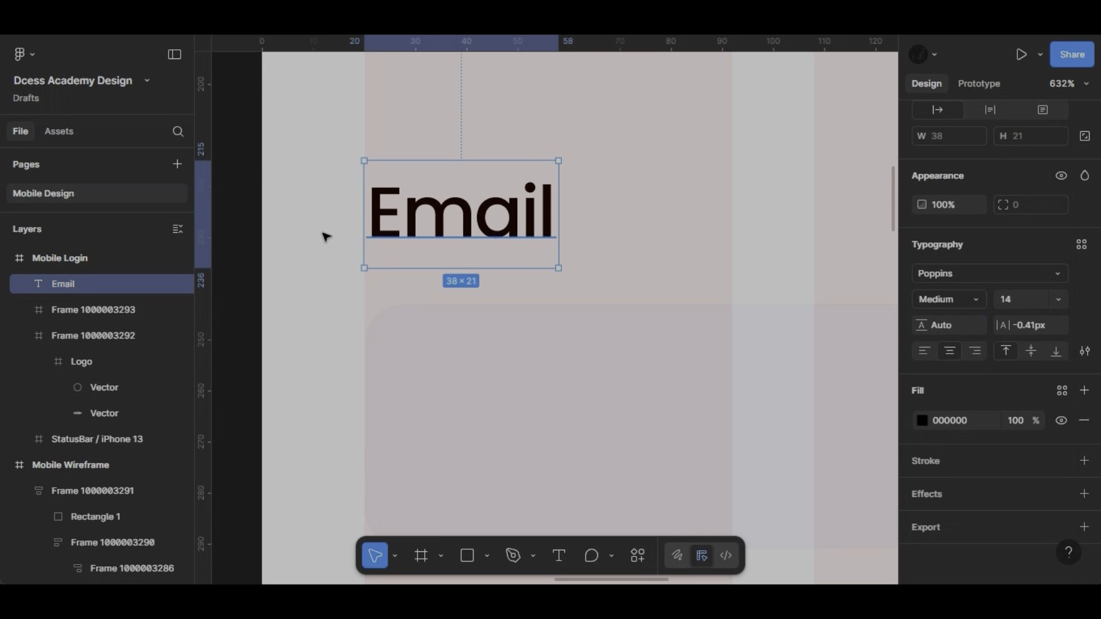
key("alt")
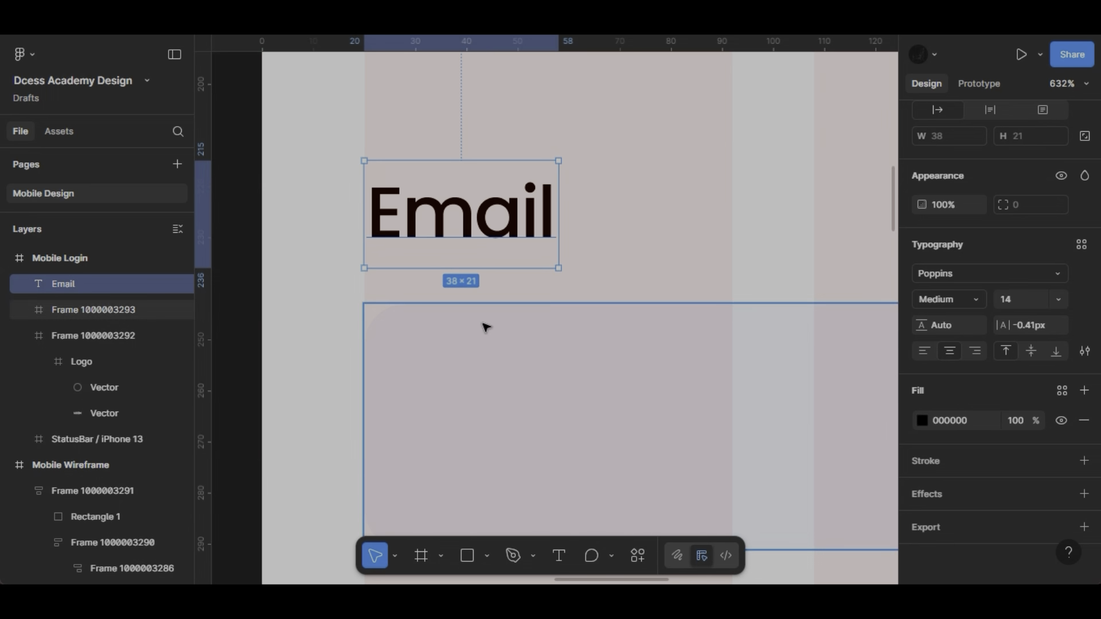
left_click(948, 423)
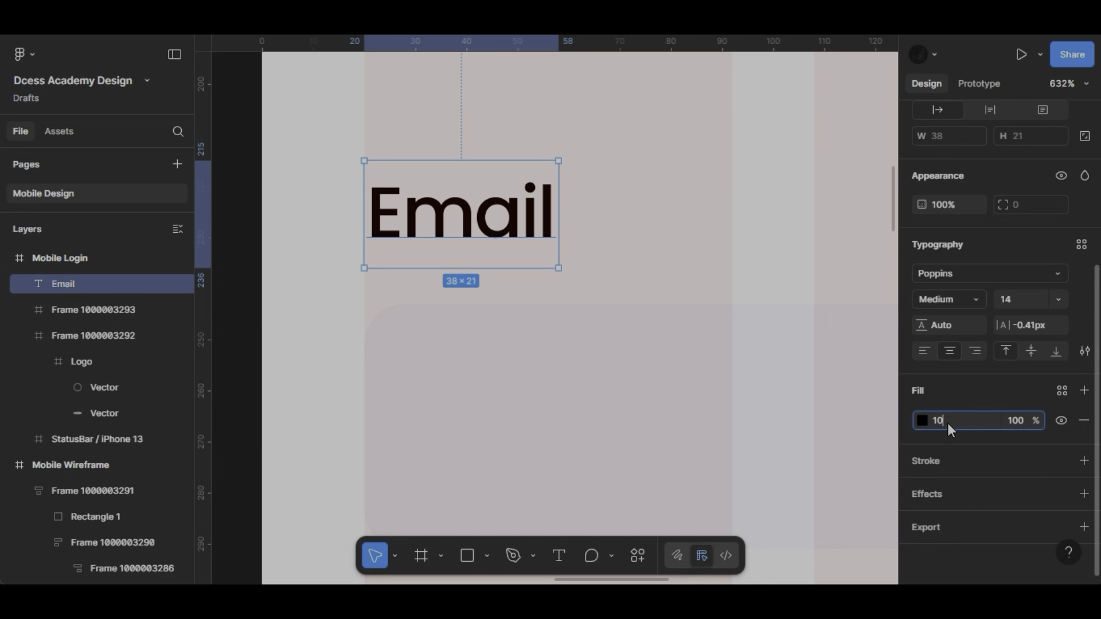
key("Return")
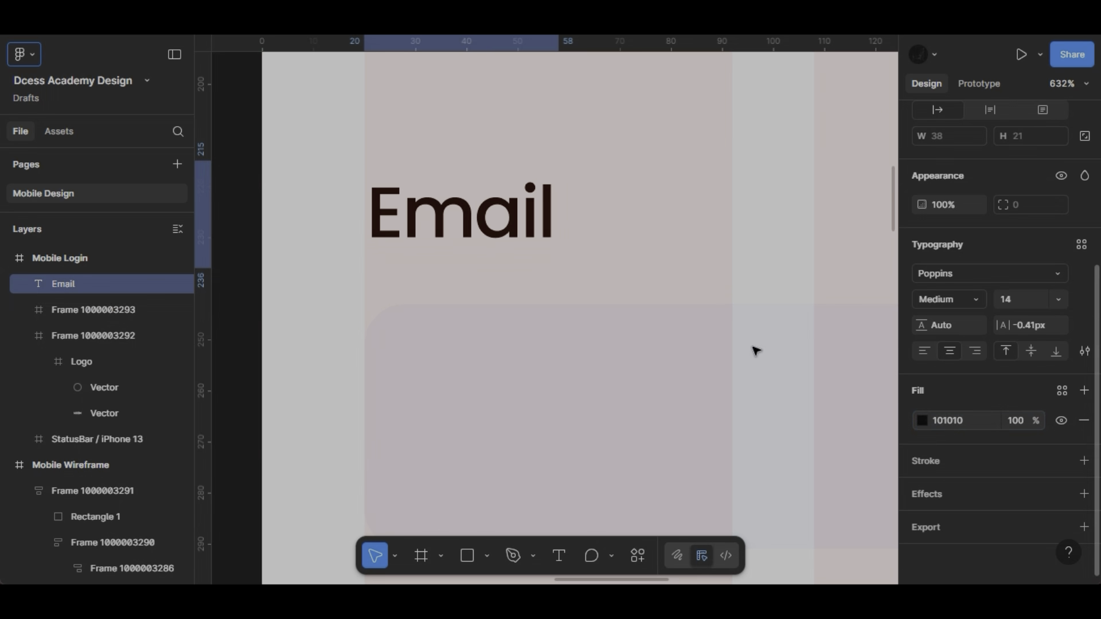
- Duplicate the Email label into the input frame, set the copy's X position to 16 and check its spacing
scroll(754, 349, "down", 5)
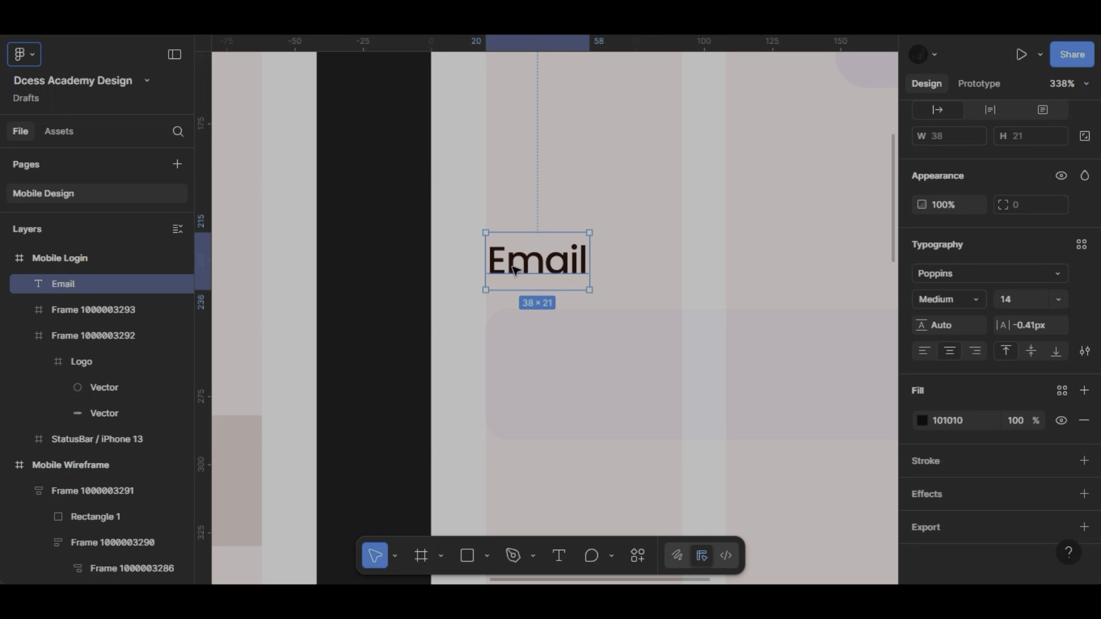
left_click_drag(519, 270, 585, 383)
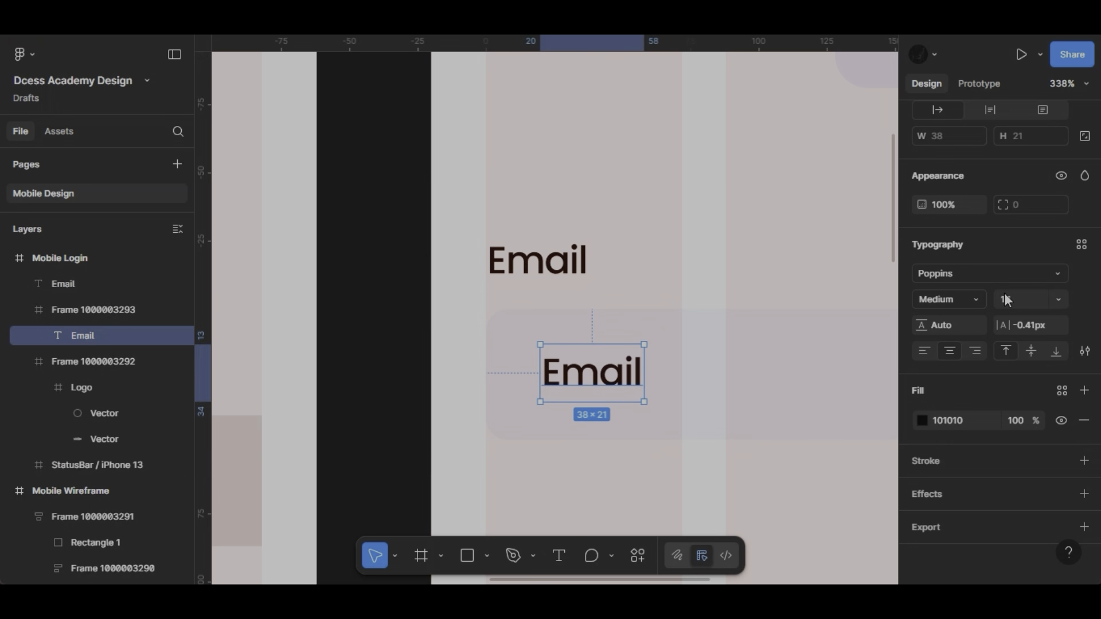
scroll(1004, 294, "up", 5)
left_click(949, 214)
type("16")
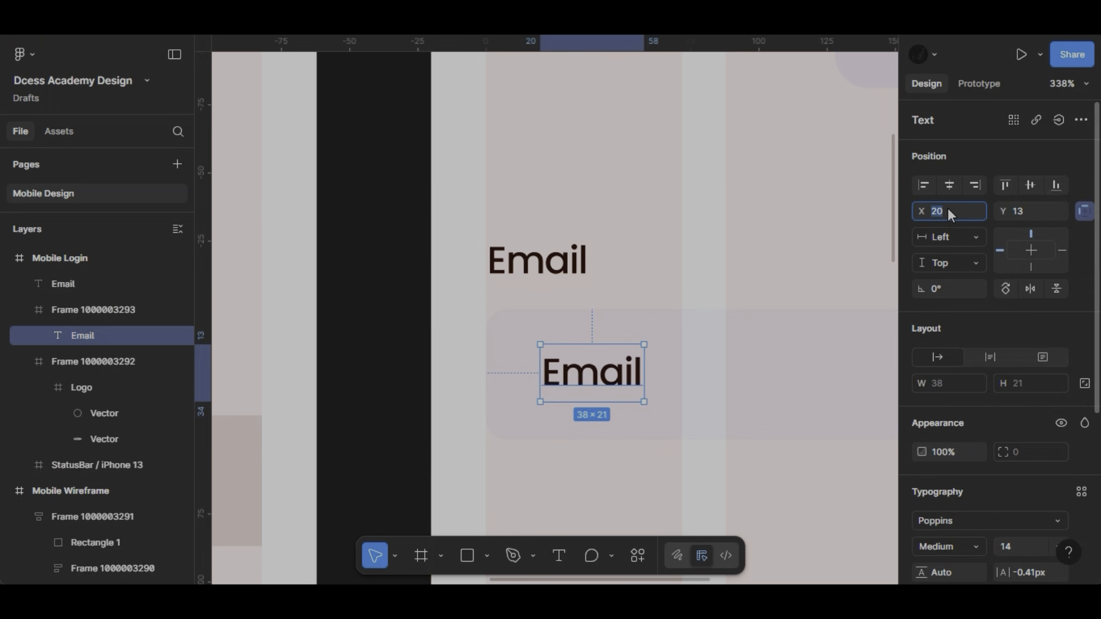
key("Return")
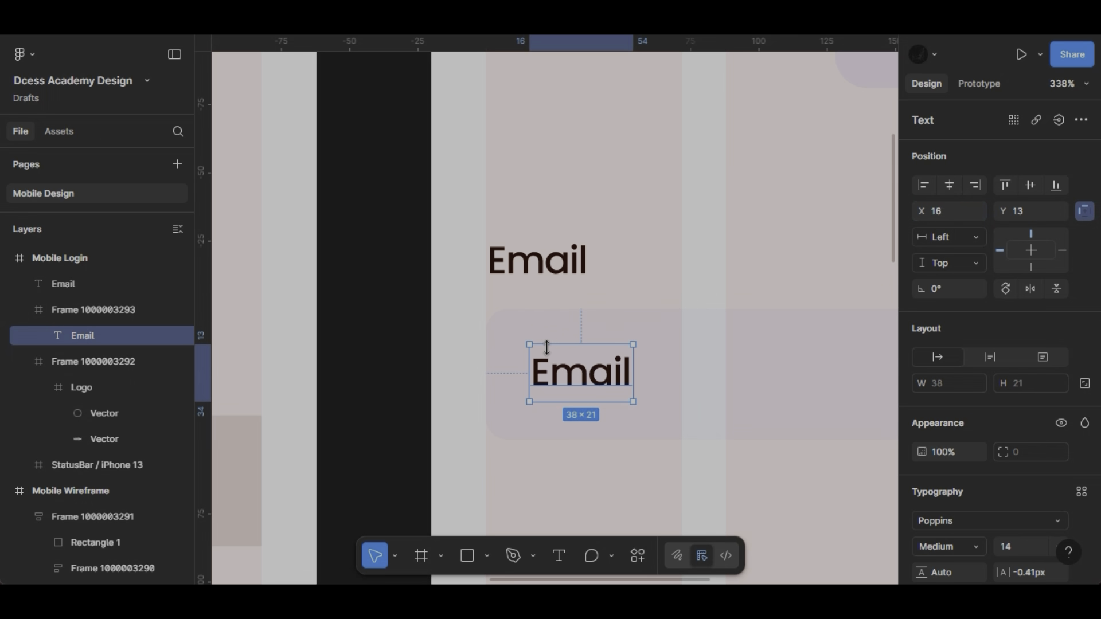
scroll(548, 352, "up", 5)
key("alt")
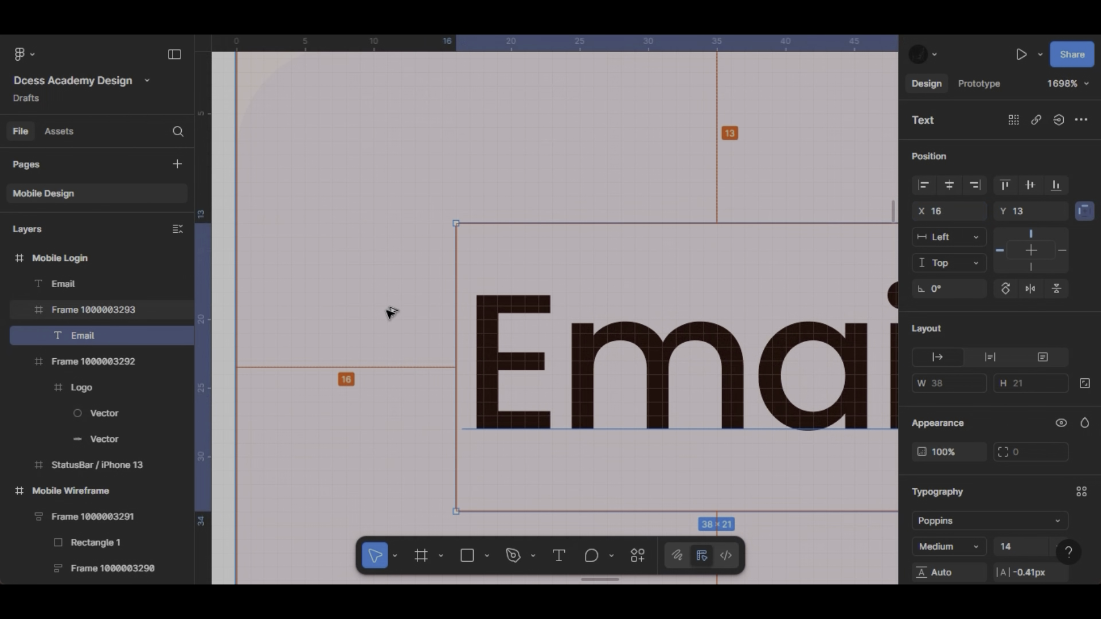
scroll(390, 313, "down", 4)
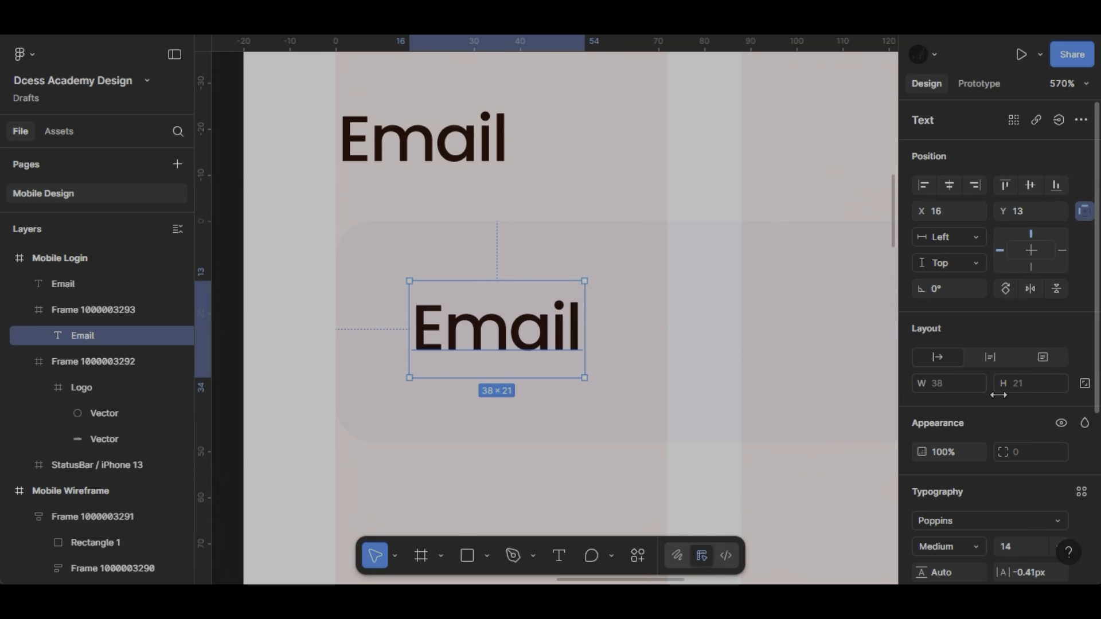
- Set the copied text inside the input frame to size 12 and Regular weight
scroll(1000, 417, "down", 3)
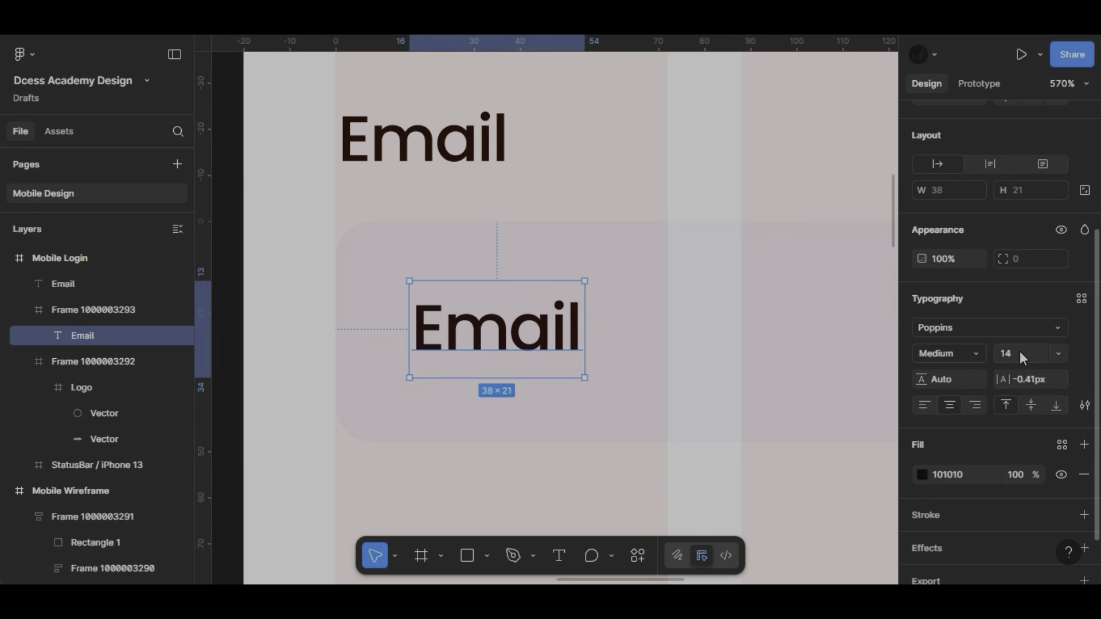
left_click(1065, 356)
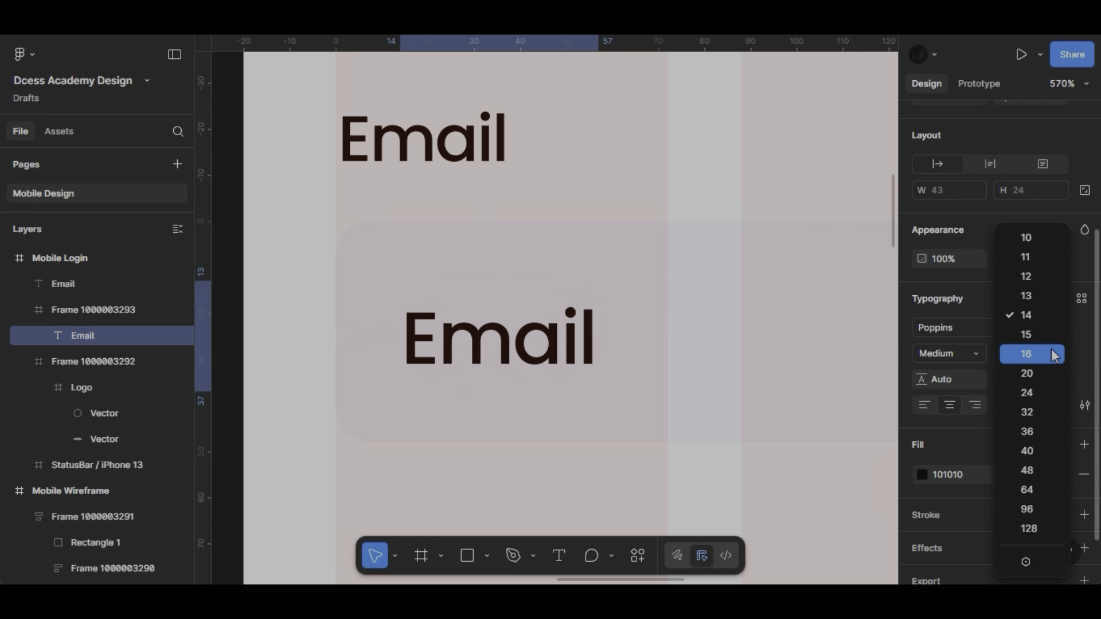
left_click(1041, 281)
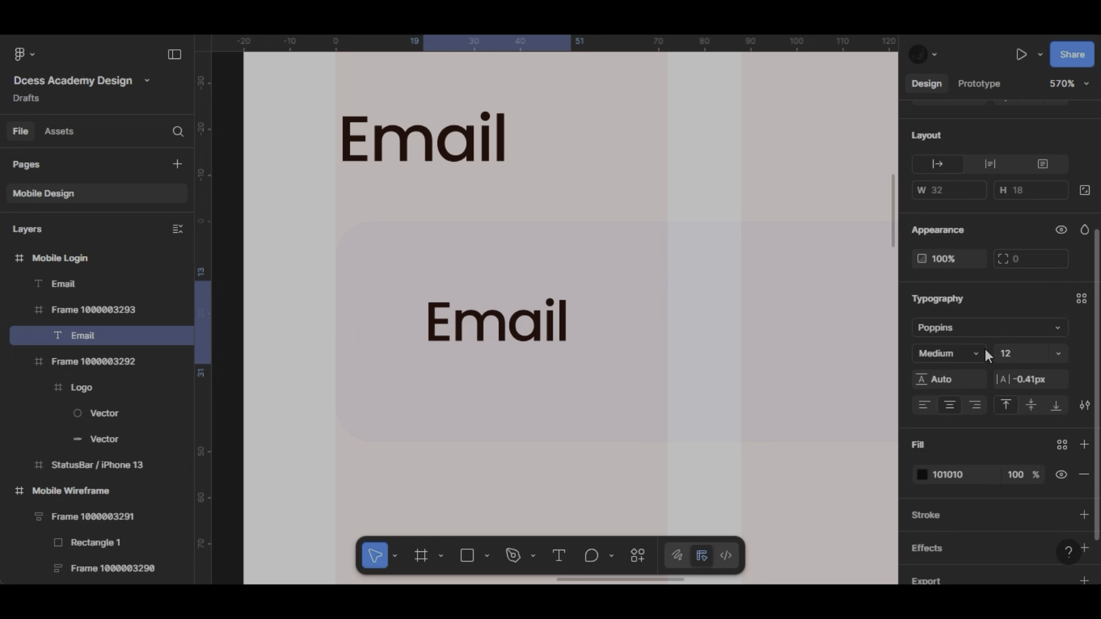
left_click(978, 353)
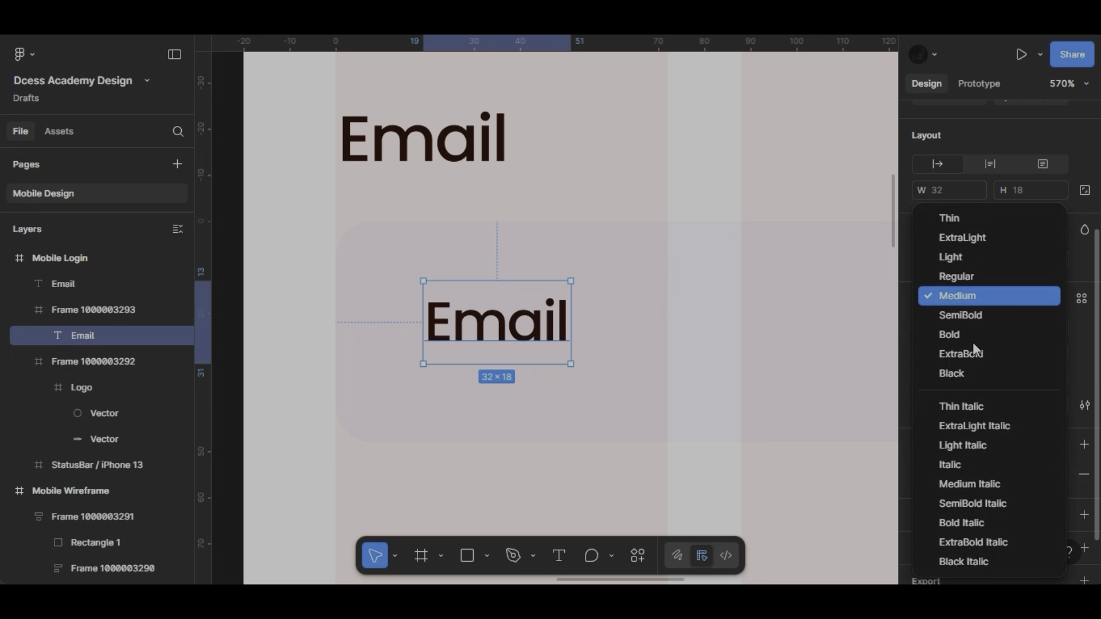
left_click(952, 279)
- Replace the text inside the Email input frame with a sample e-mail address preceded by "e.g"
double_click(535, 336)
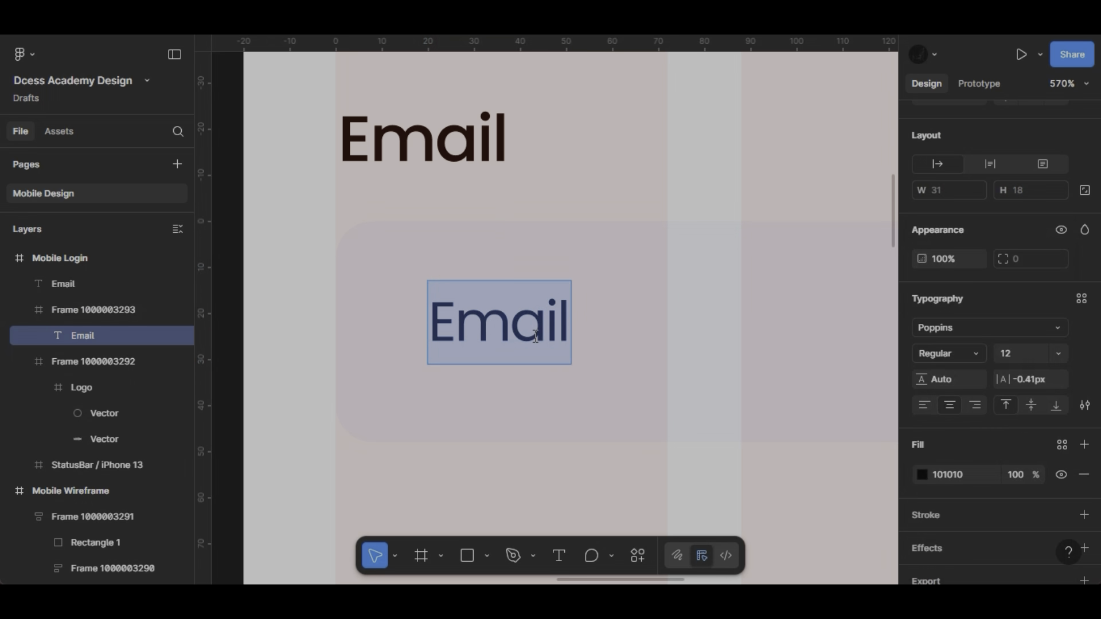
type("e.g")
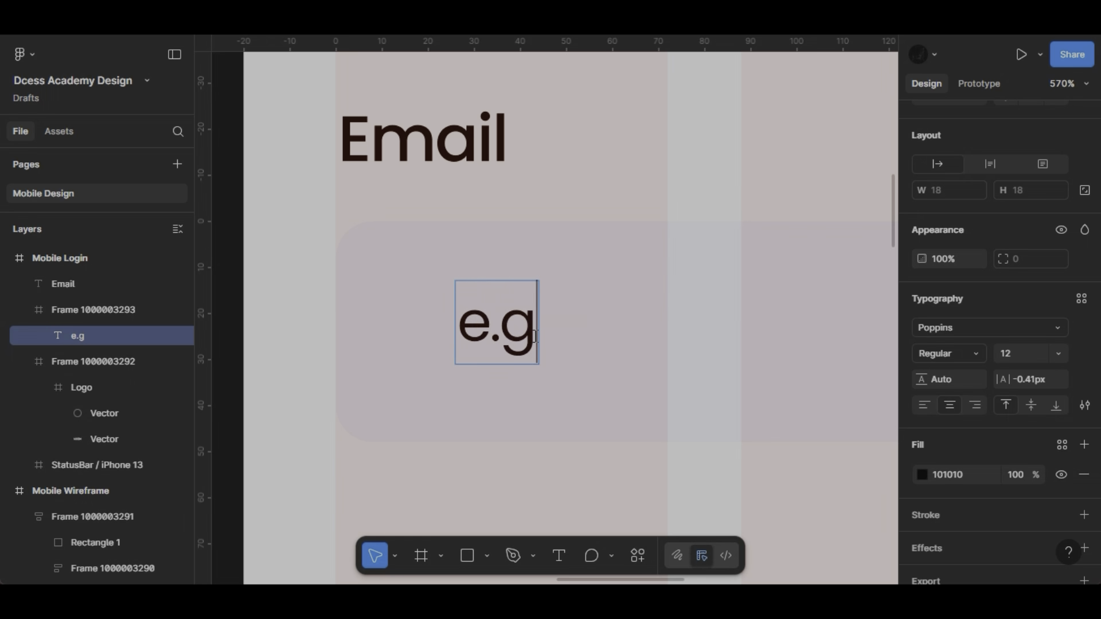
type(" james")
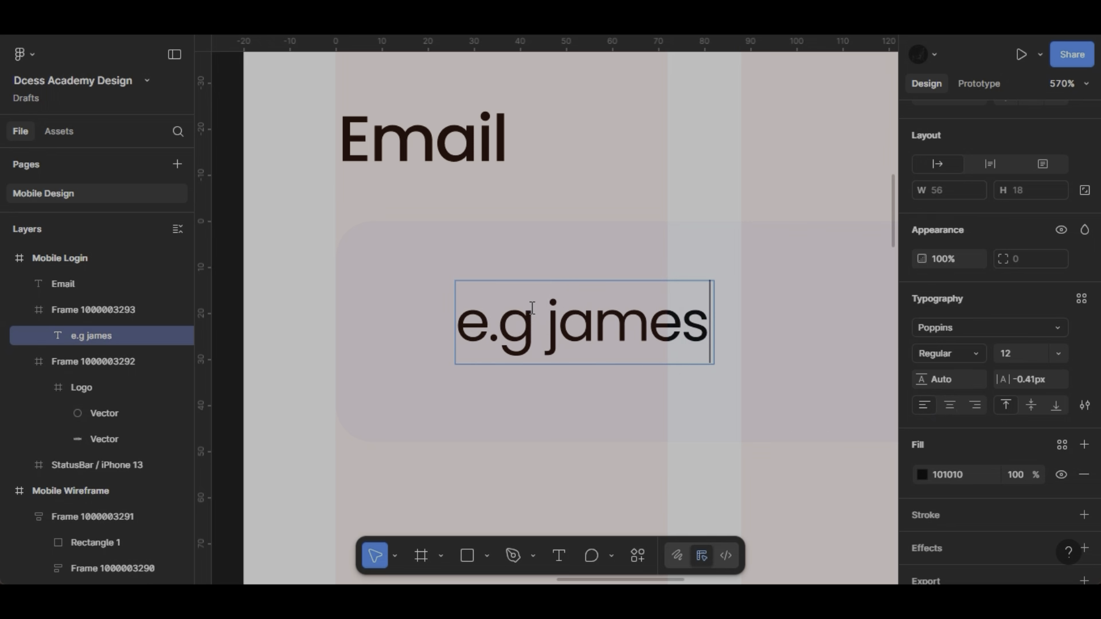
type("doe")
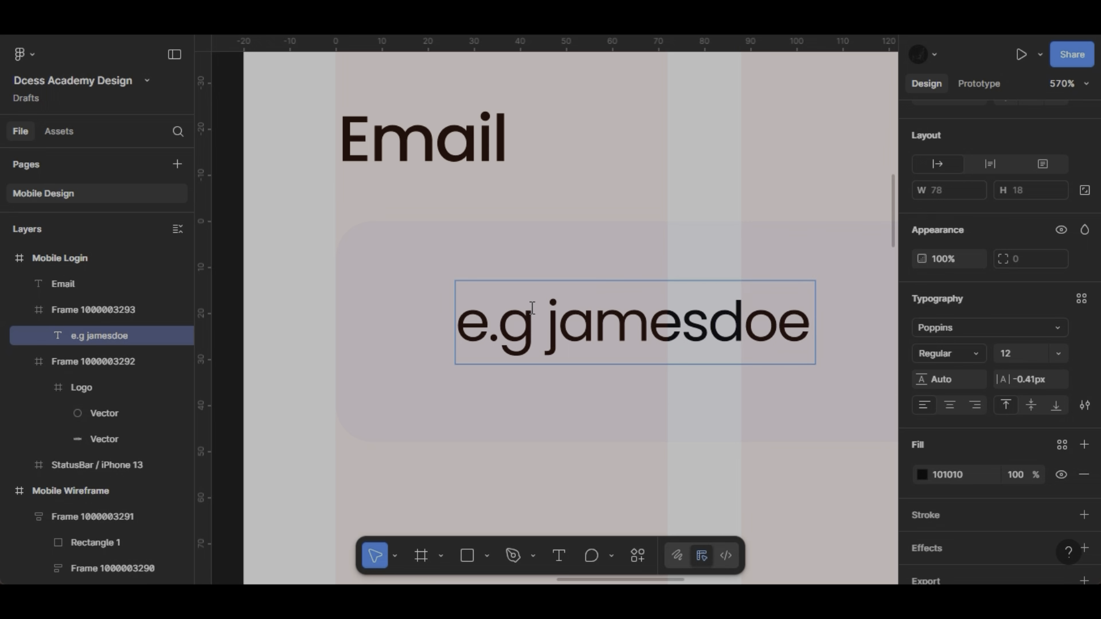
type("@gmail")
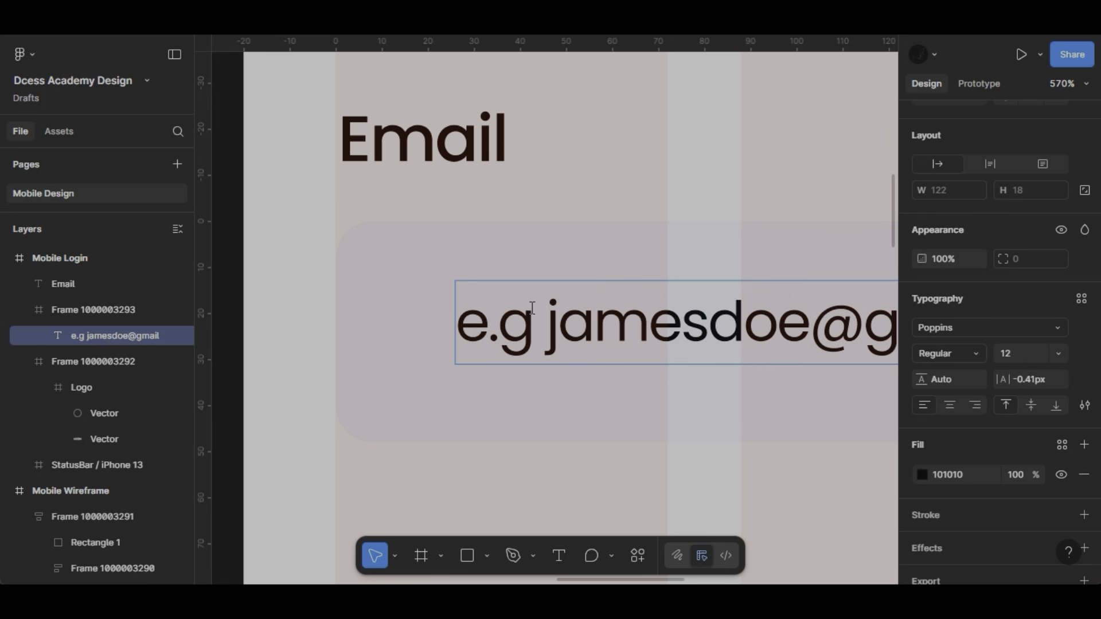
type(".")
type("com")
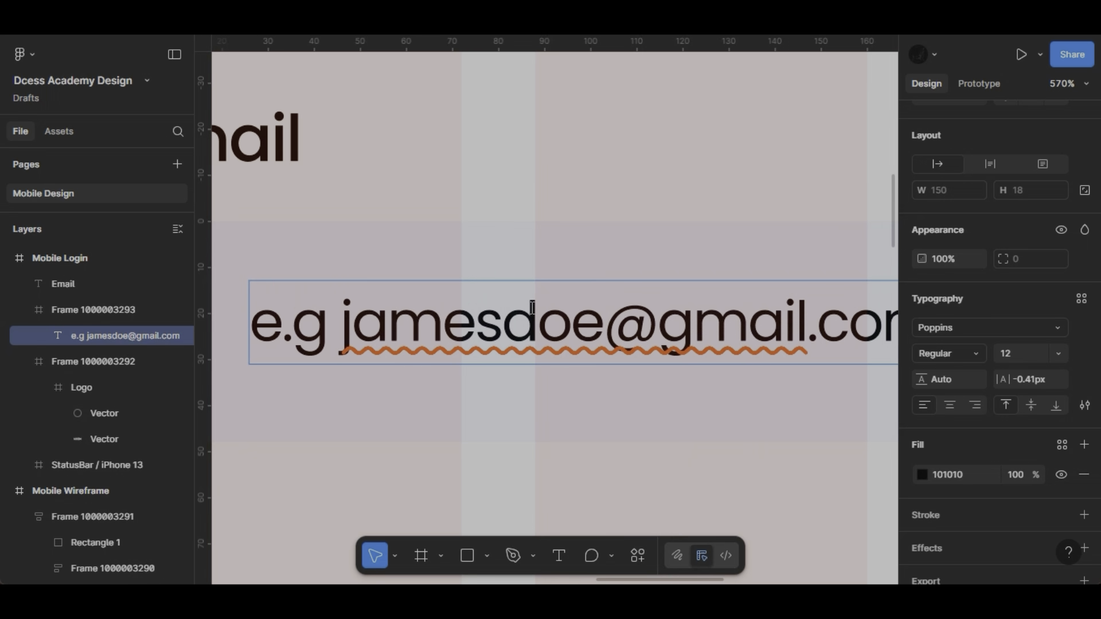
key("Escape")
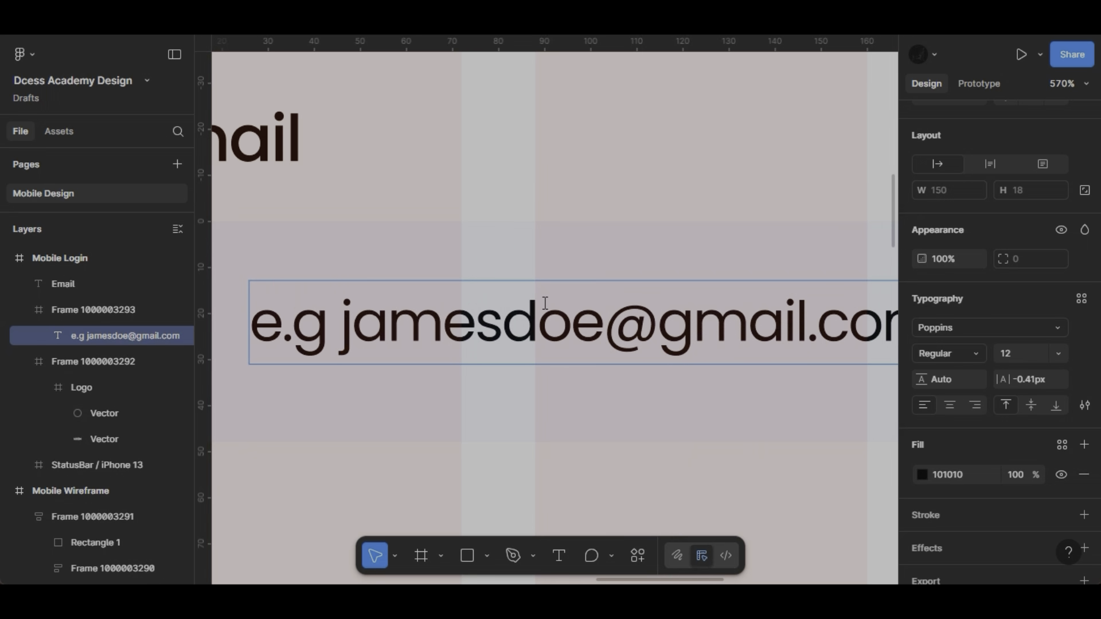
- Change the domain in the sample e-mail placeholder to email.com
double_click(691, 326)
key("BackSpace")
type("e")
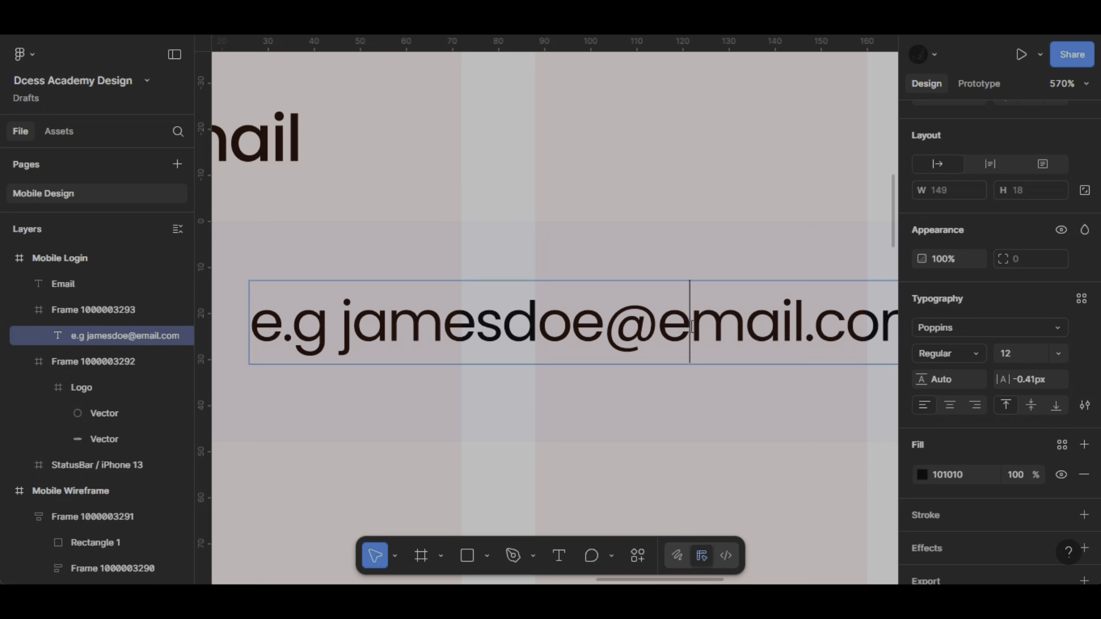
scroll(691, 326, "down", 3)
scroll(692, 327, "right", 3)
key("Escape")
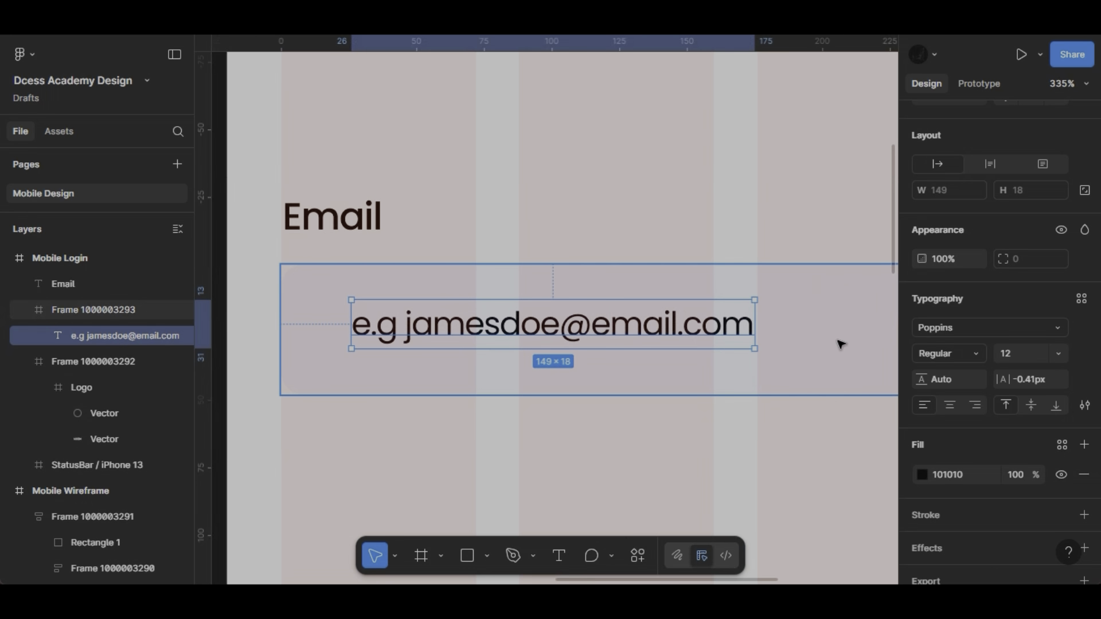
- Colour the e-mail placeholder text medium grey, 6E6E6E
left_click(922, 474)
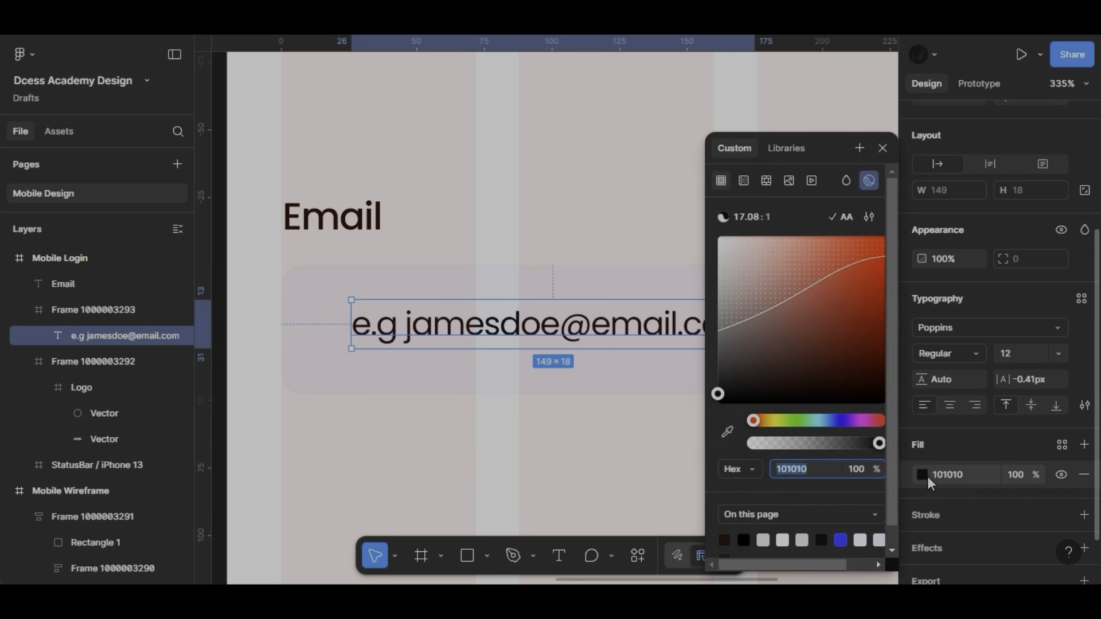
left_click(749, 321)
mouse_move(729, 325)
left_mouse_down()
mouse_move(713, 327)
mouse_move(717, 339)
left_mouse_up()
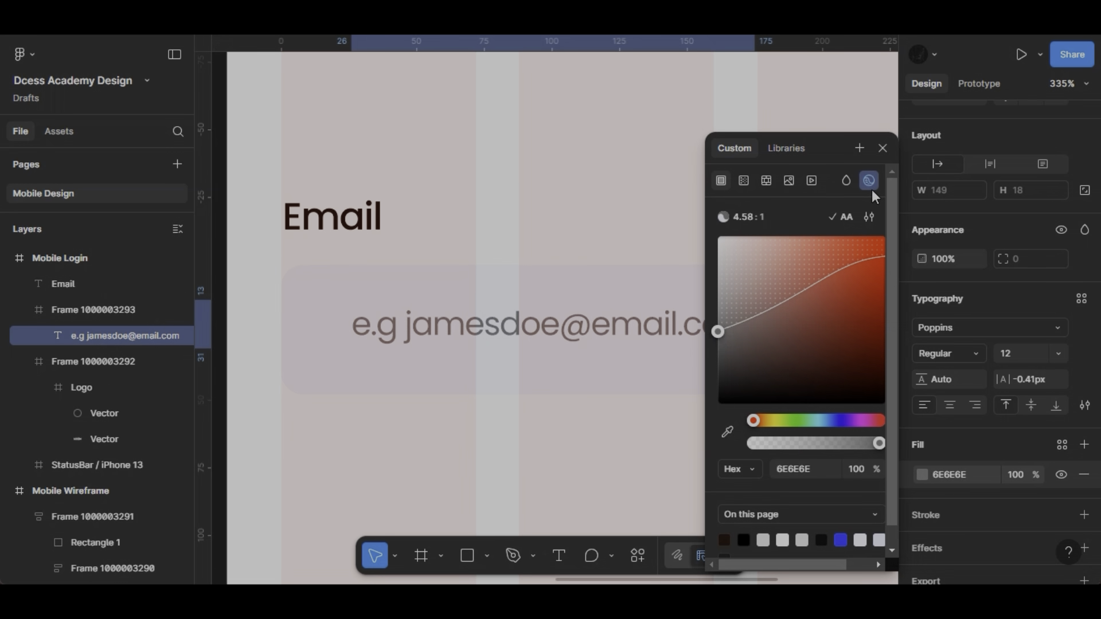
left_click(889, 148)
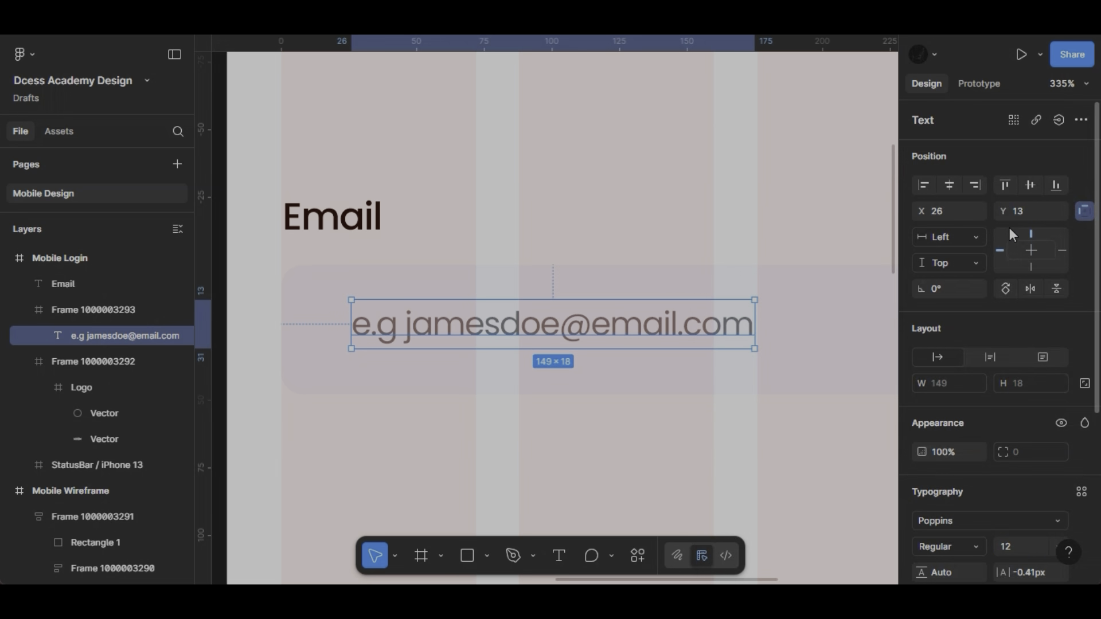
- Centre the e-mail placeholder vertically in its input frame and set its X position to 16
left_click(1031, 185)
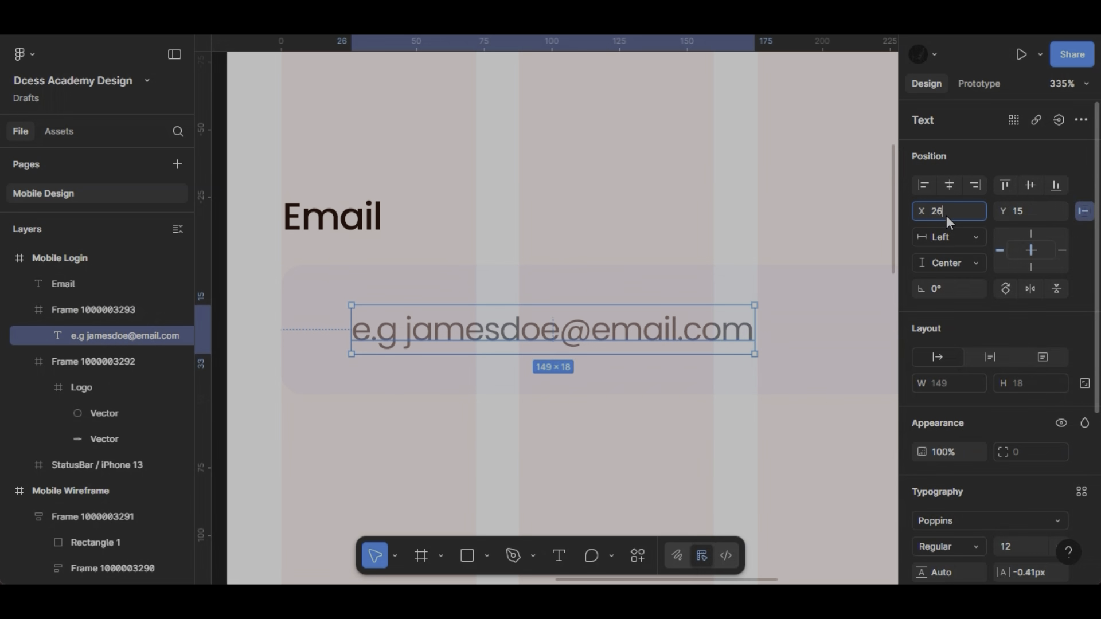
type("16")
key("Return")
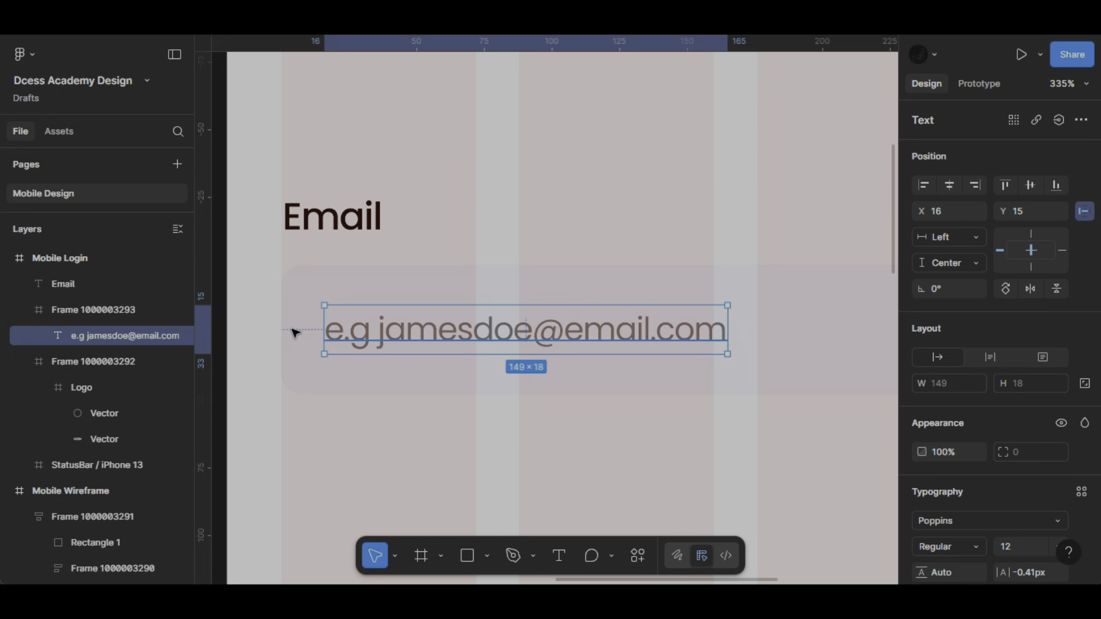
- Wrap the Email label and its input frame in an auto layout and duplicate the group directly below
scroll(297, 321, "up", 1)
scroll(297, 321, "left", 1)
left_click(367, 322)
left_click(385, 264, "shift")
key("shift+a")
scroll(574, 229, "down", 5)
left_click_drag(599, 248, 601, 313)
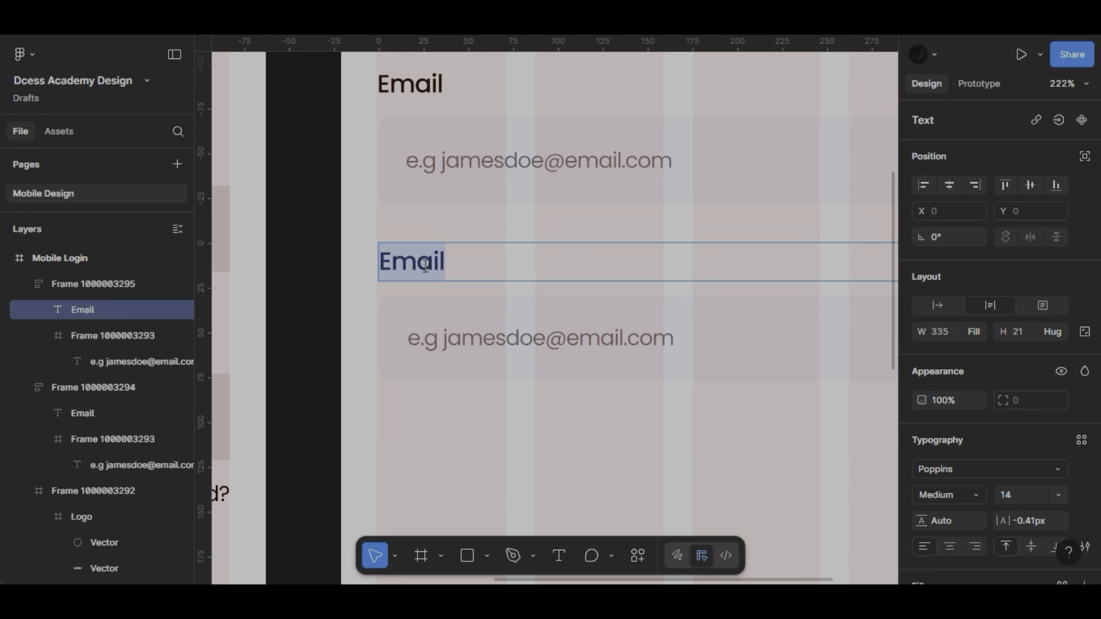
- Change the duplicated group's label to "Password" and its placeholder text to "Enter password"
type("Password")
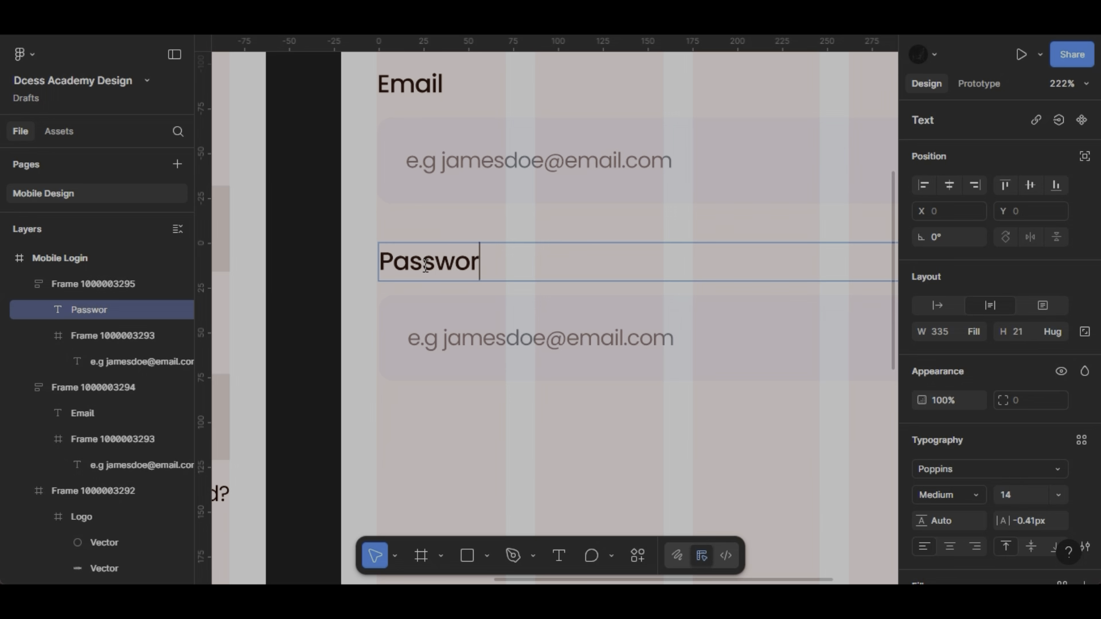
double_click(459, 337)
double_click(459, 337)
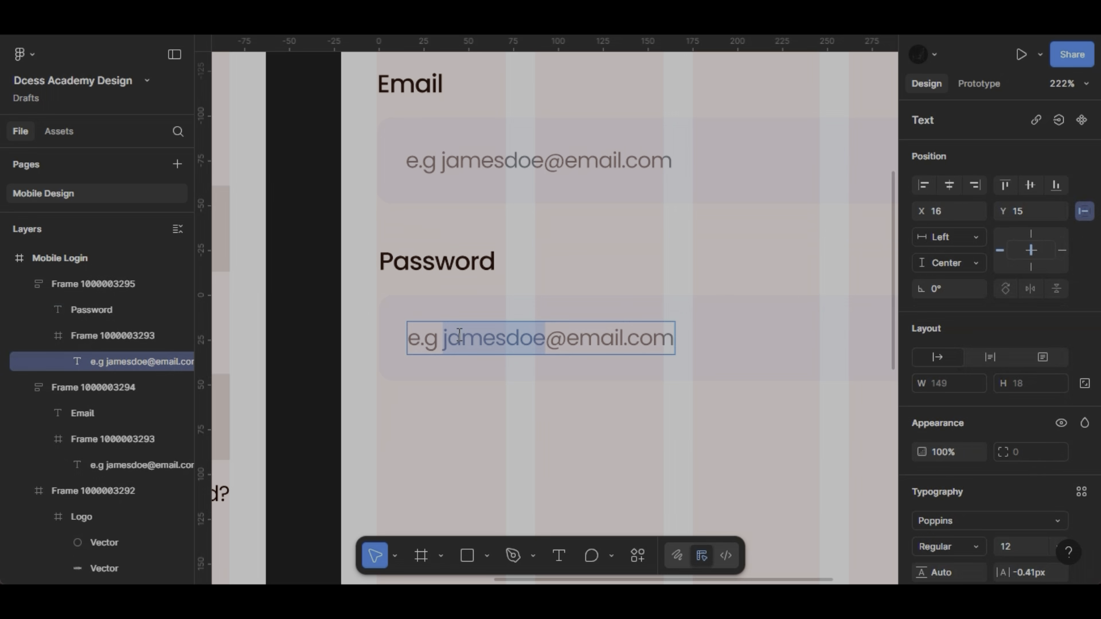
key("ctrl+a")
type("Enter")
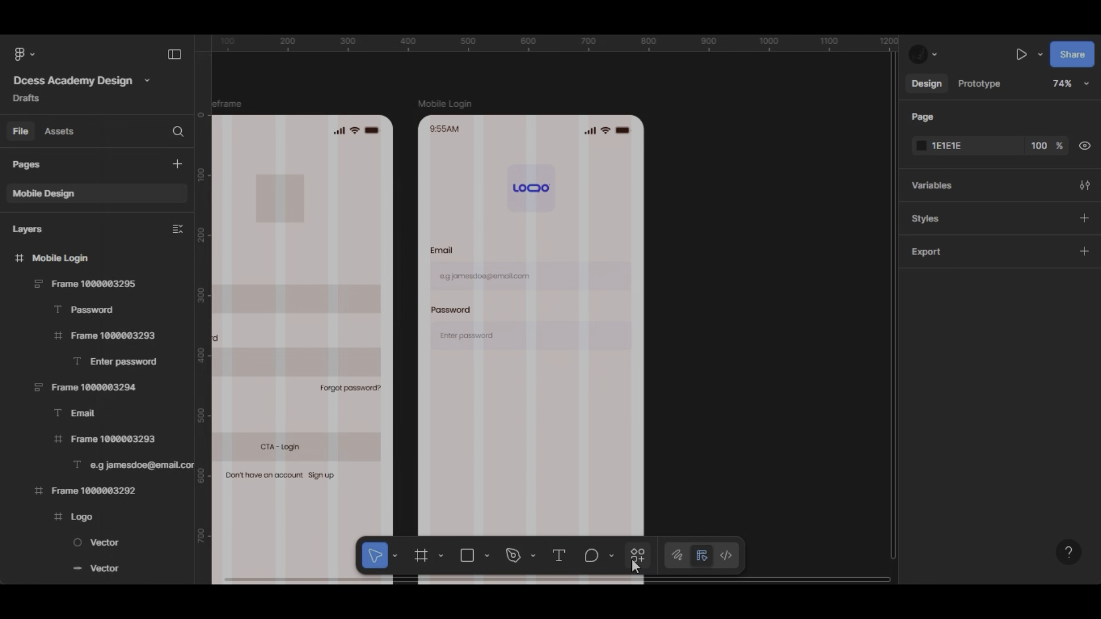
- Search the Iconify plugin for "eye close" and import the solid crossed-out eye icon, jam:eye-close-f, below the Password field
left_click(635, 560)
left_click(460, 290)
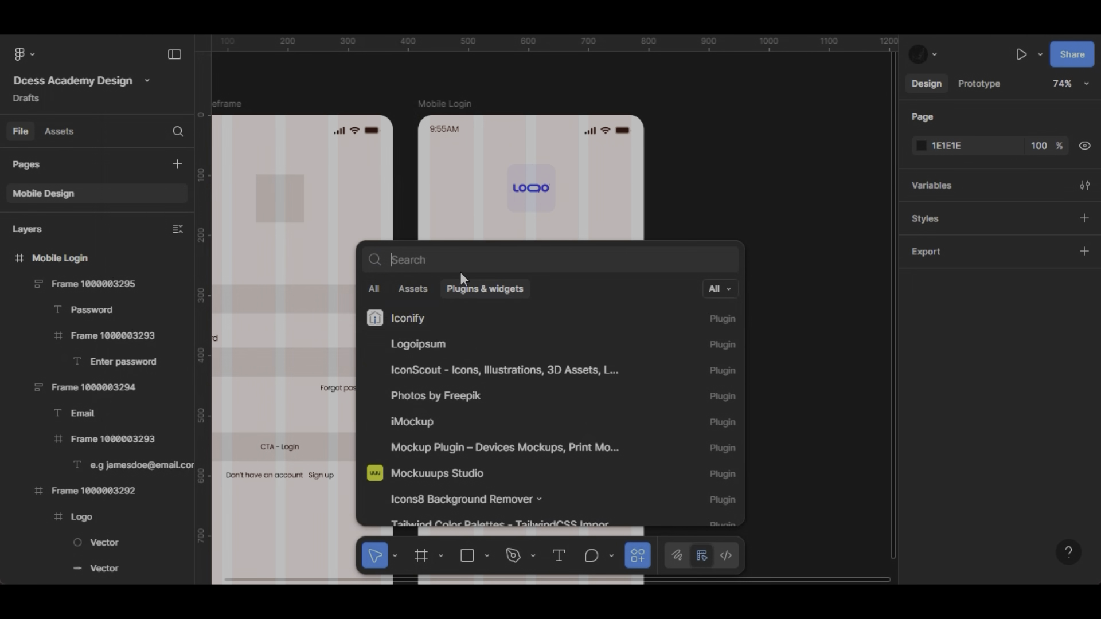
type("iconify")
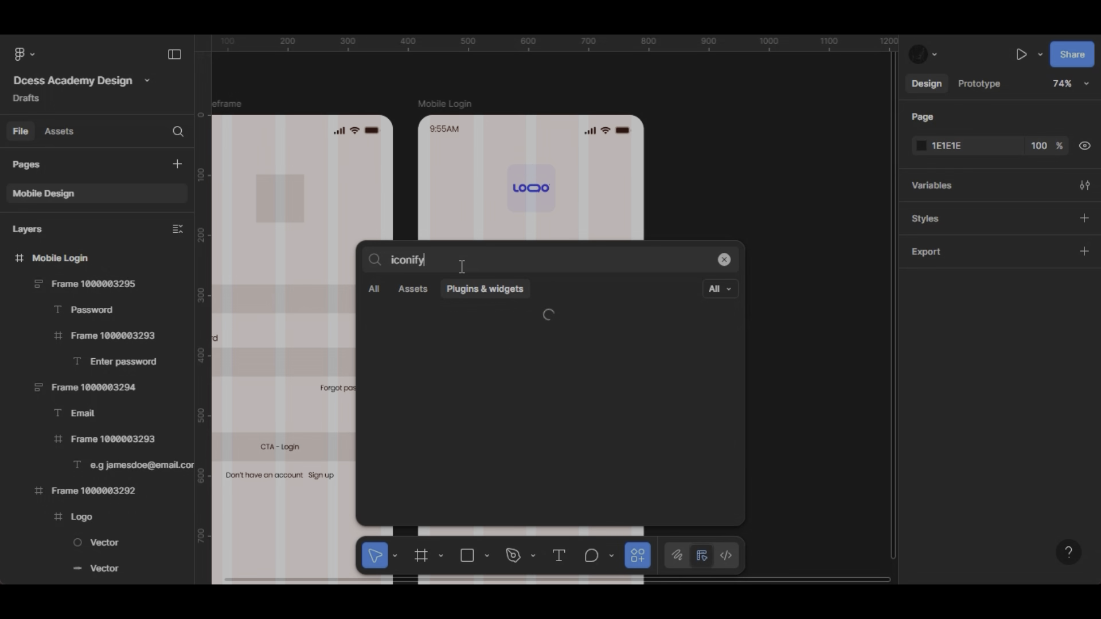
left_click(444, 319)
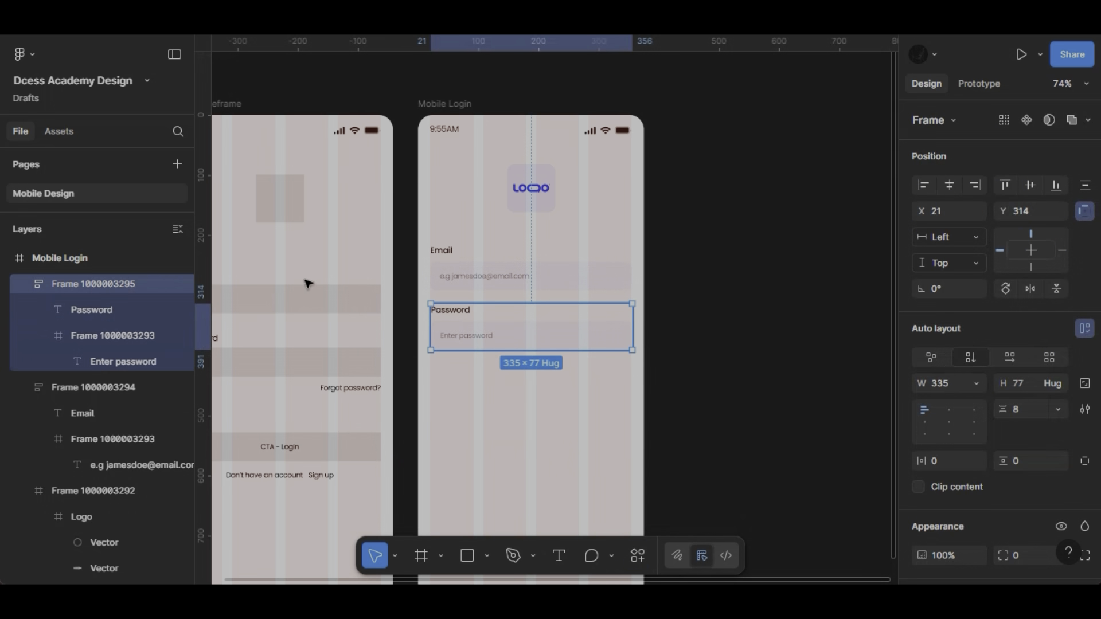
left_click(205, 185)
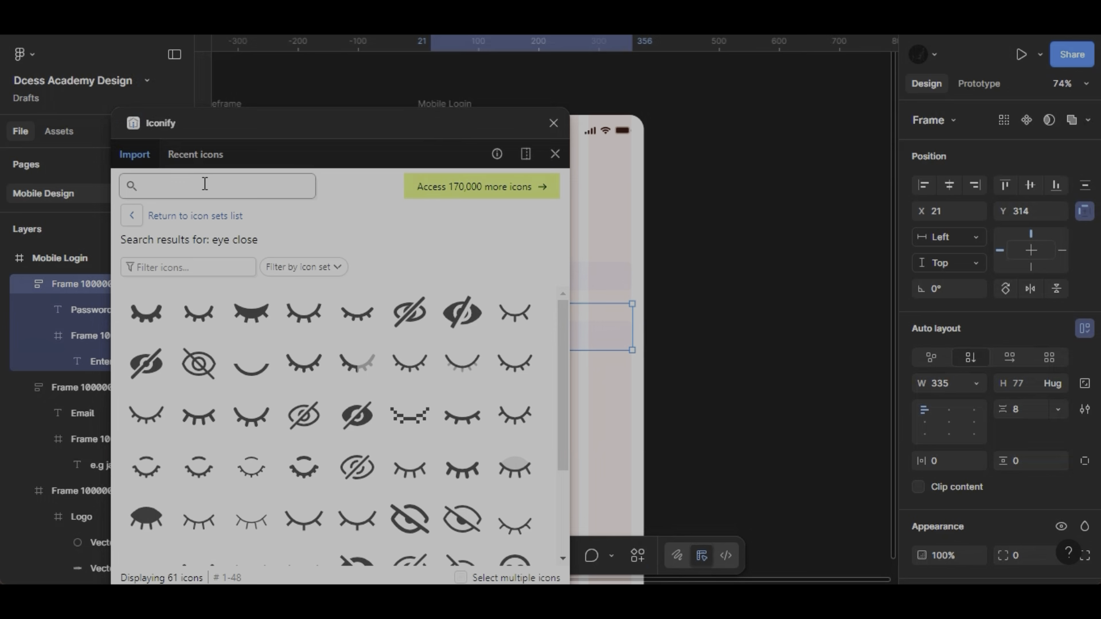
type("eye close")
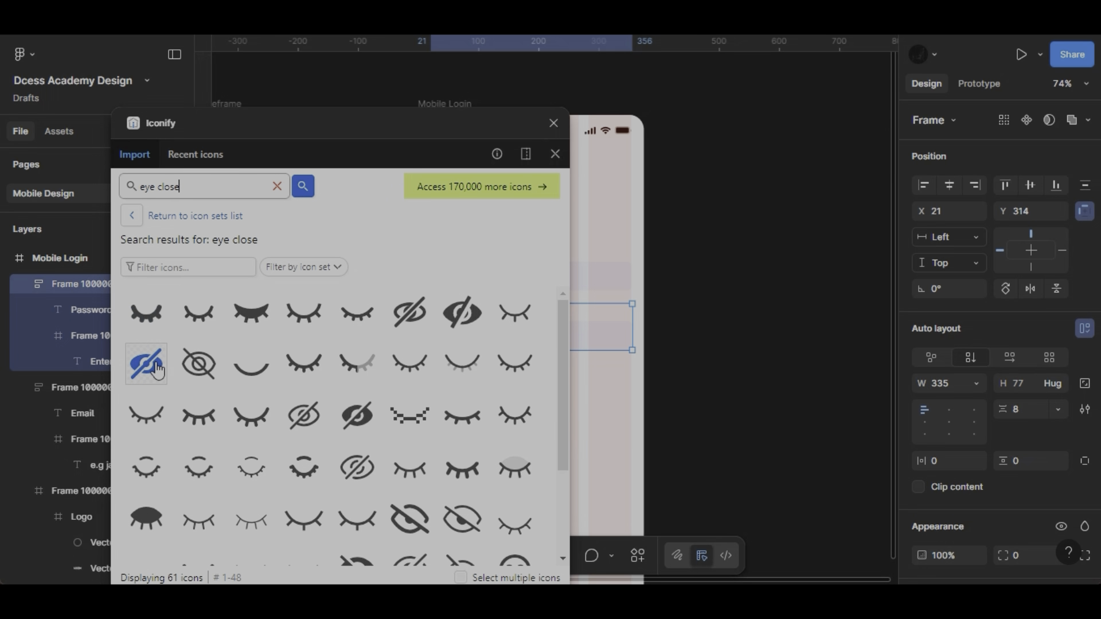
left_click_drag(146, 363, 621, 383)
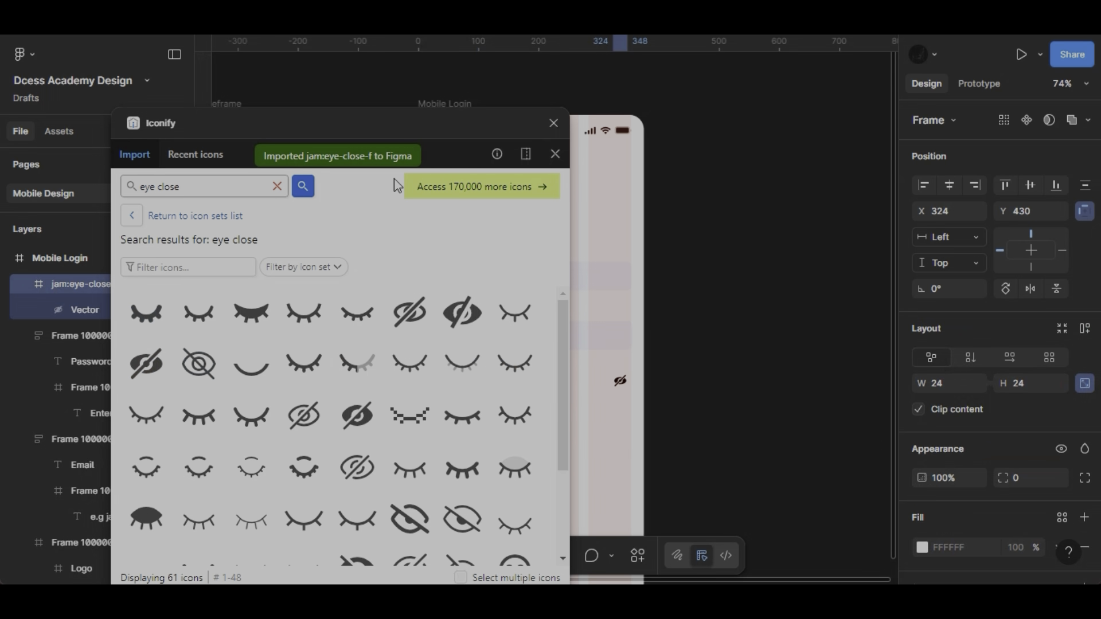
left_click_drag(339, 123, 326, 568)
- Move the eye icon into the right end of the Password input frame and resize it to 20 × 20
scroll(628, 412, "up", 6)
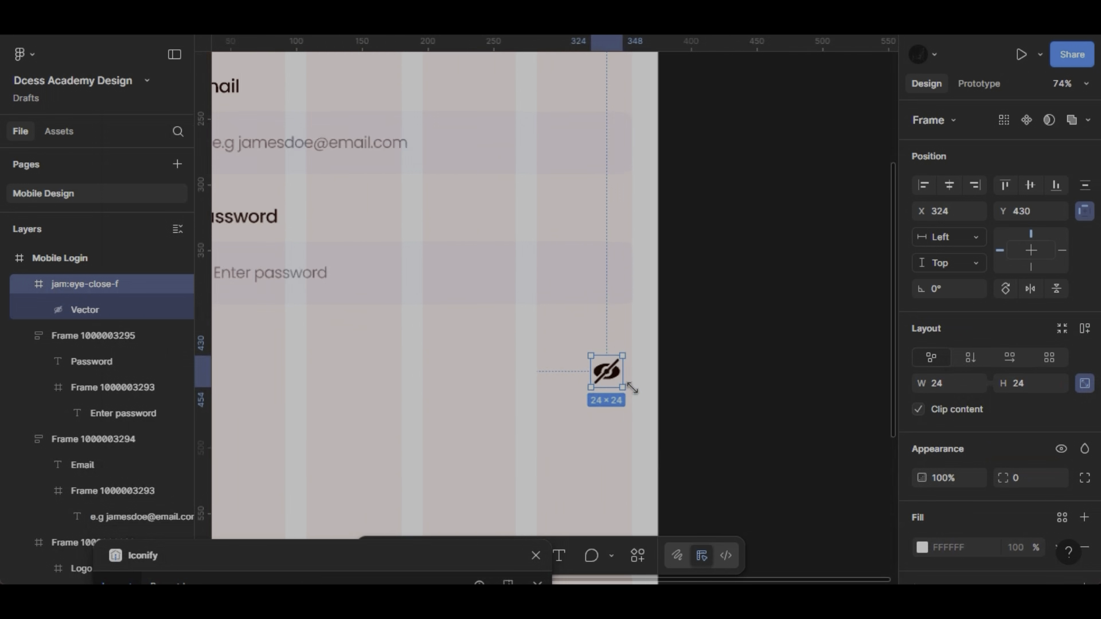
left_click_drag(657, 255, 658, 230)
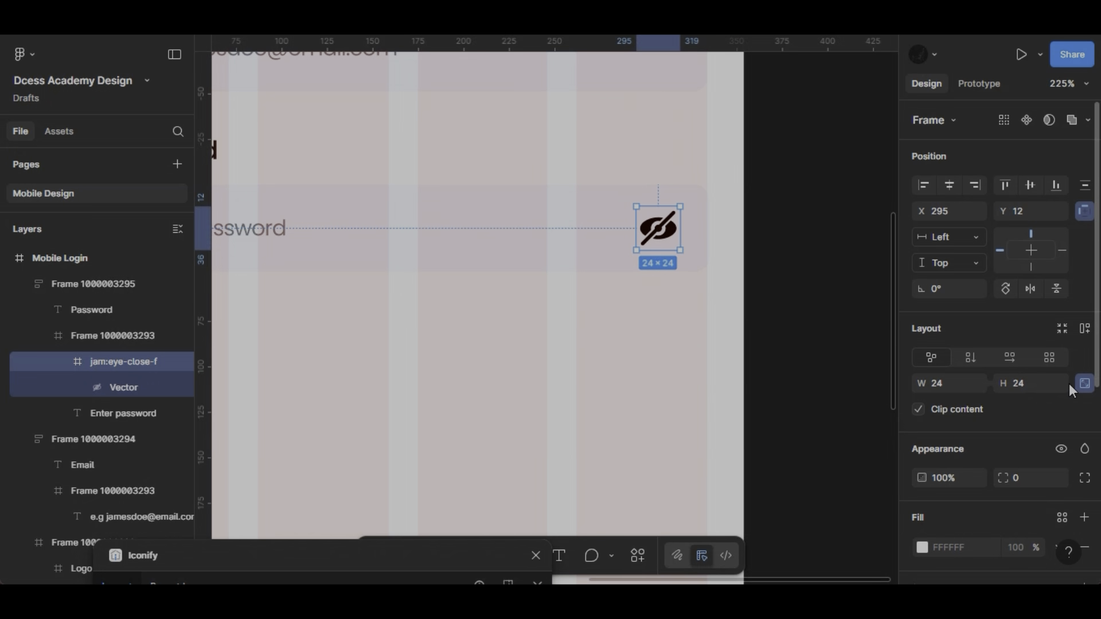
type("20")
key("Return")
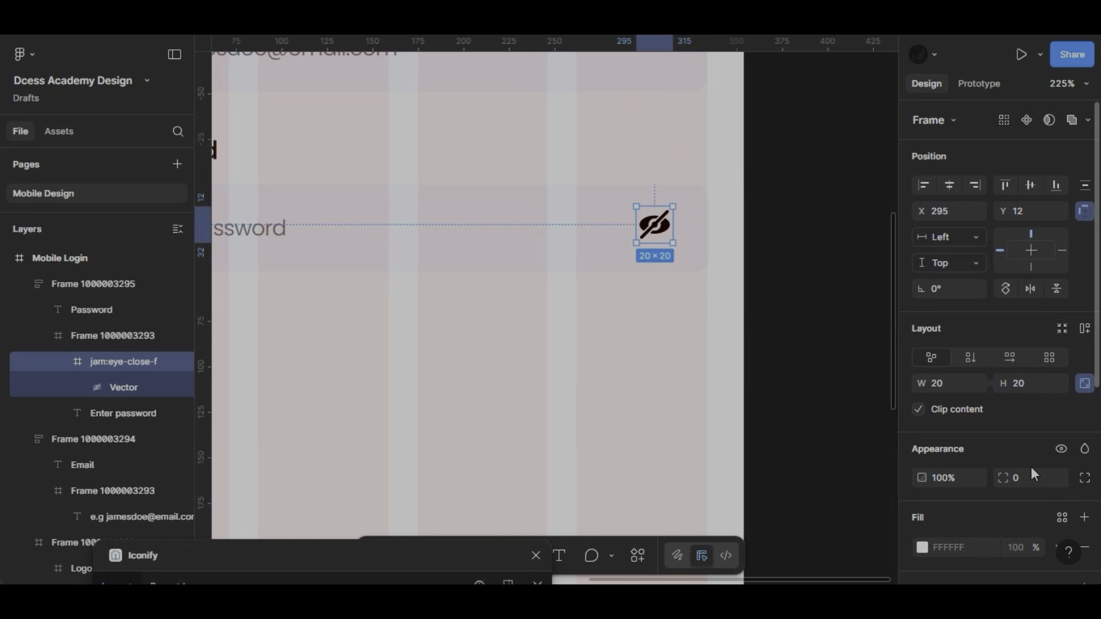
- Set the eye icon's colour to 101010
scroll(1031, 466, "down", 5)
left_click(961, 370)
type("101010")
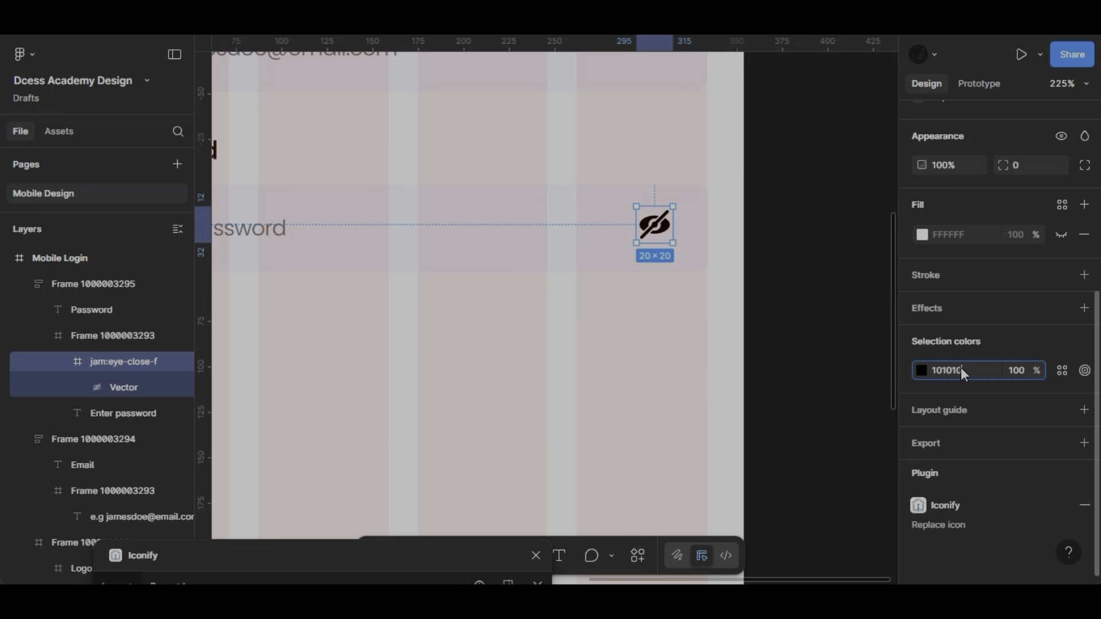
key("Return")
scroll(950, 274, "up", 5)
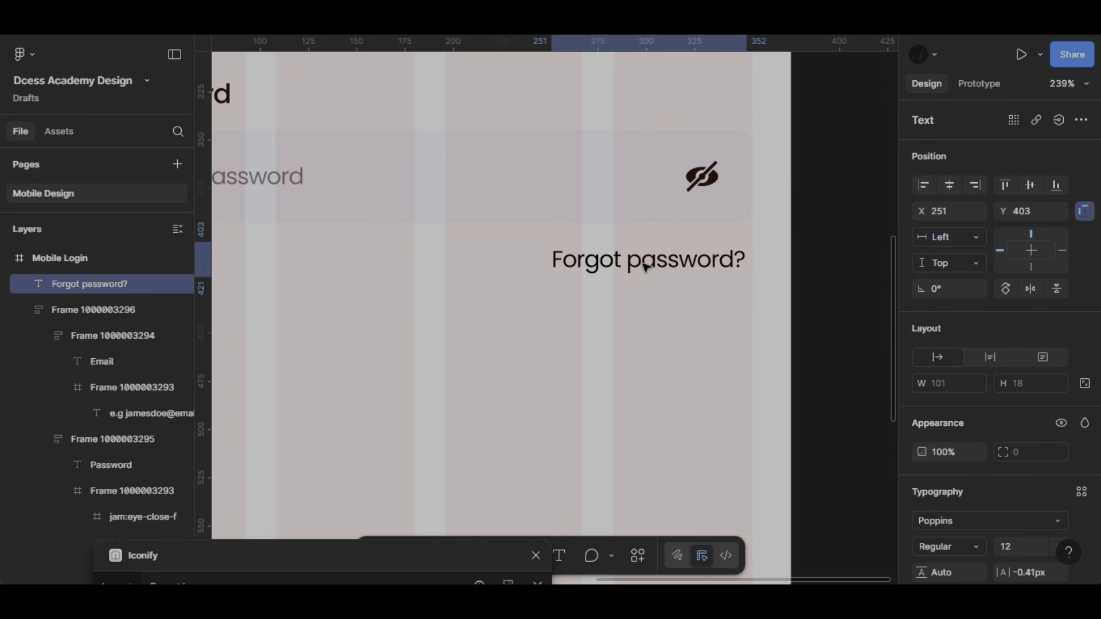
- Line up the "Forgot password?" text with the Password field's right edge, below it, and set its fill to 101010
left_click_drag(642, 267, 648, 268)
scroll(983, 438, "down", 5)
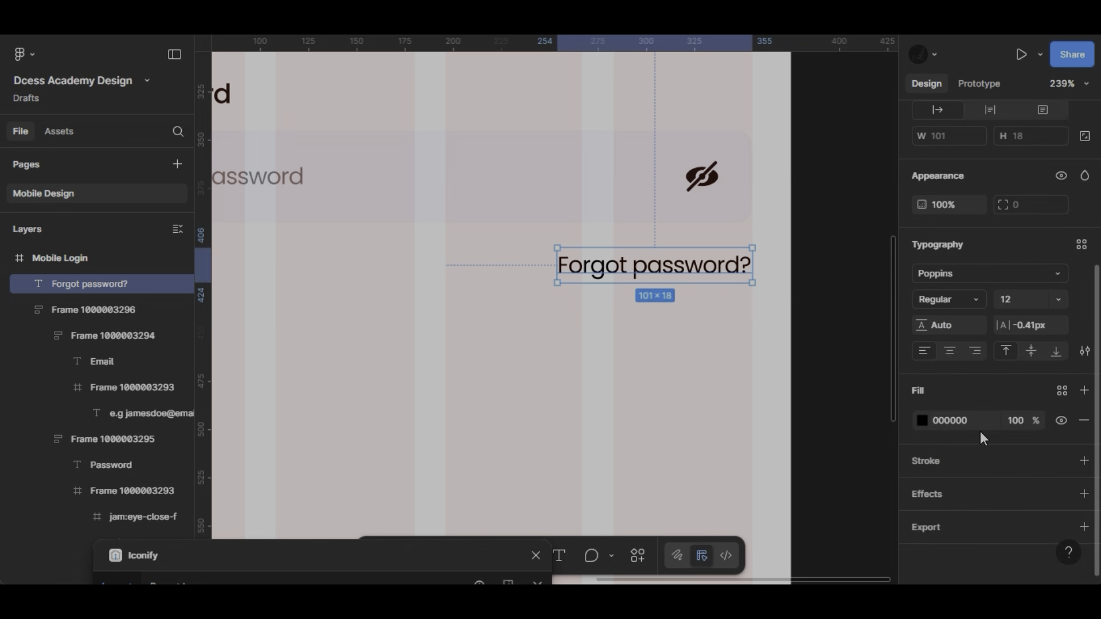
left_click(955, 421)
type("101010")
key("Return")
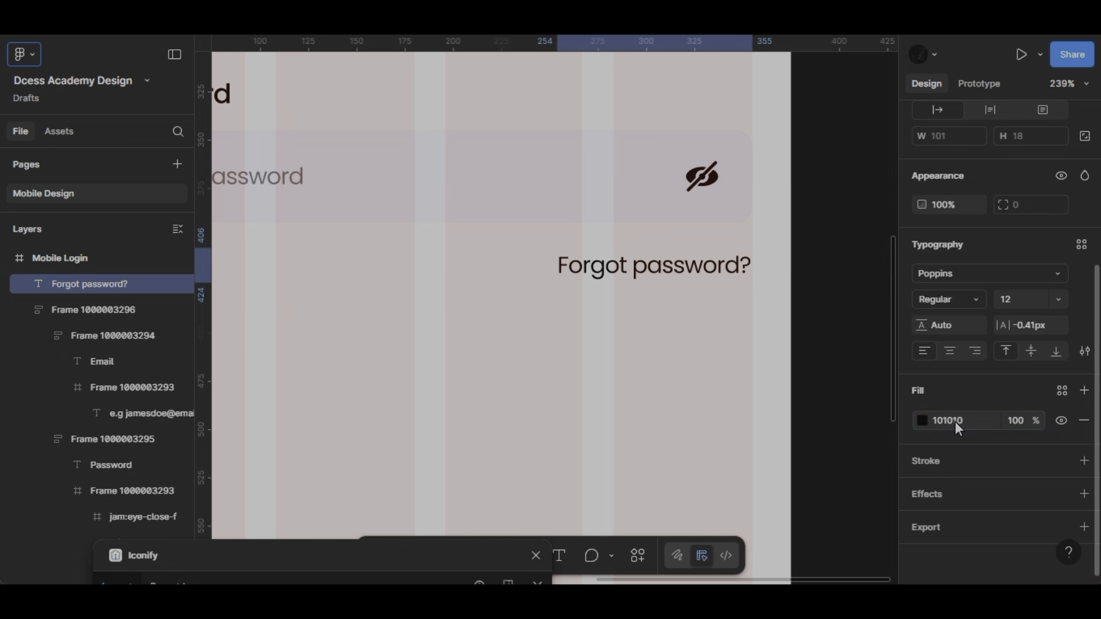
- Recolour the "Forgot password?" text with the page's blue, 0D31FF, and set its weight to Medium
scroll(781, 265, "down", 3)
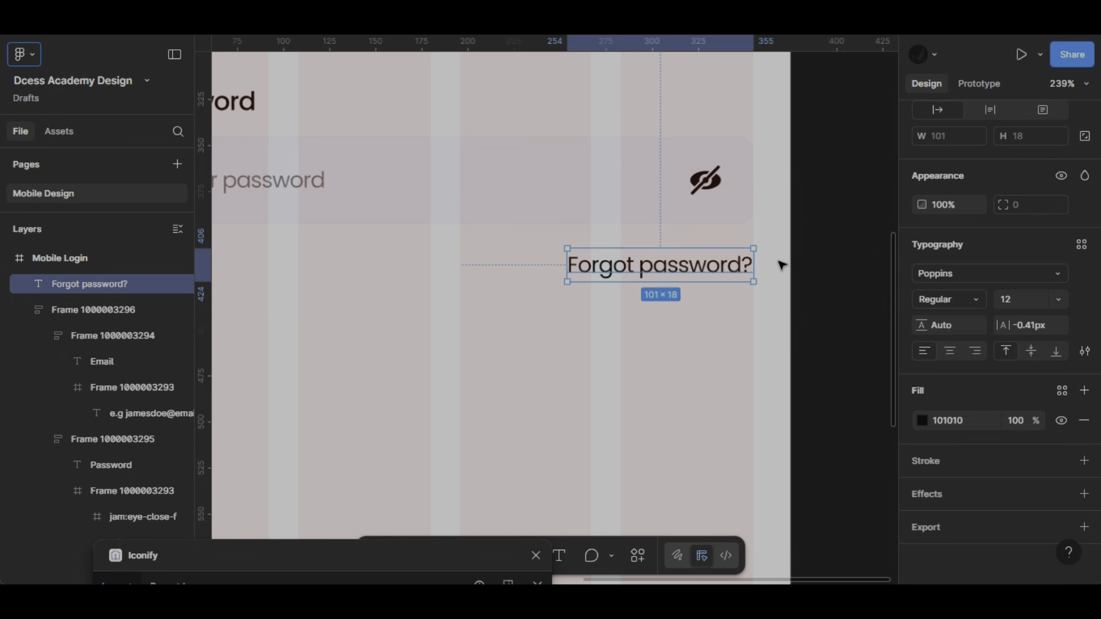
left_click(925, 420)
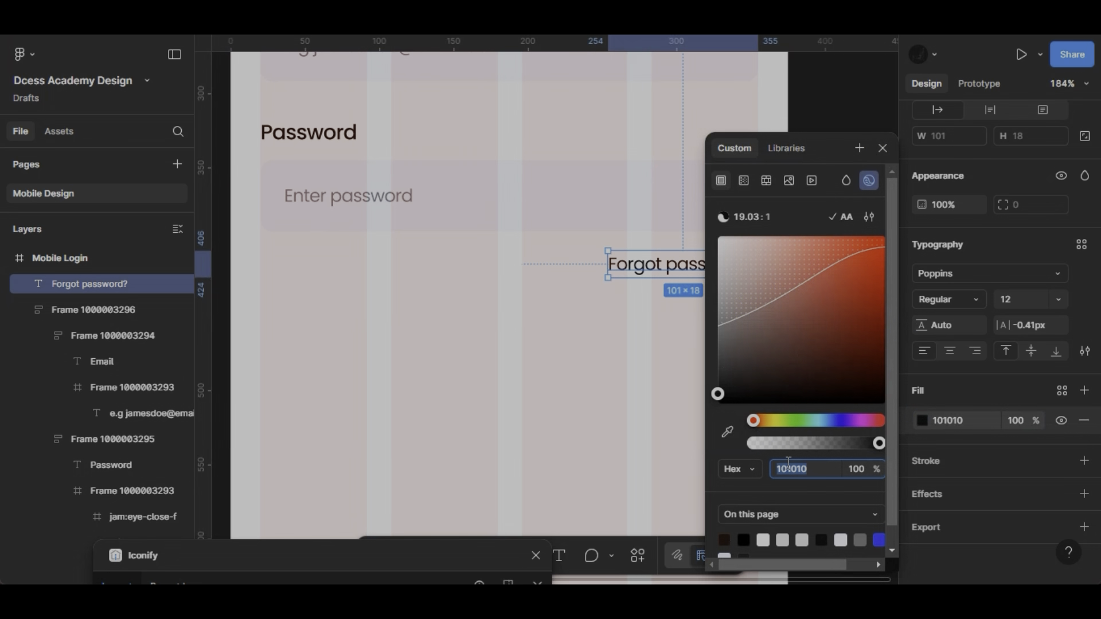
left_click(878, 540)
scroll(508, 321, "right", 3)
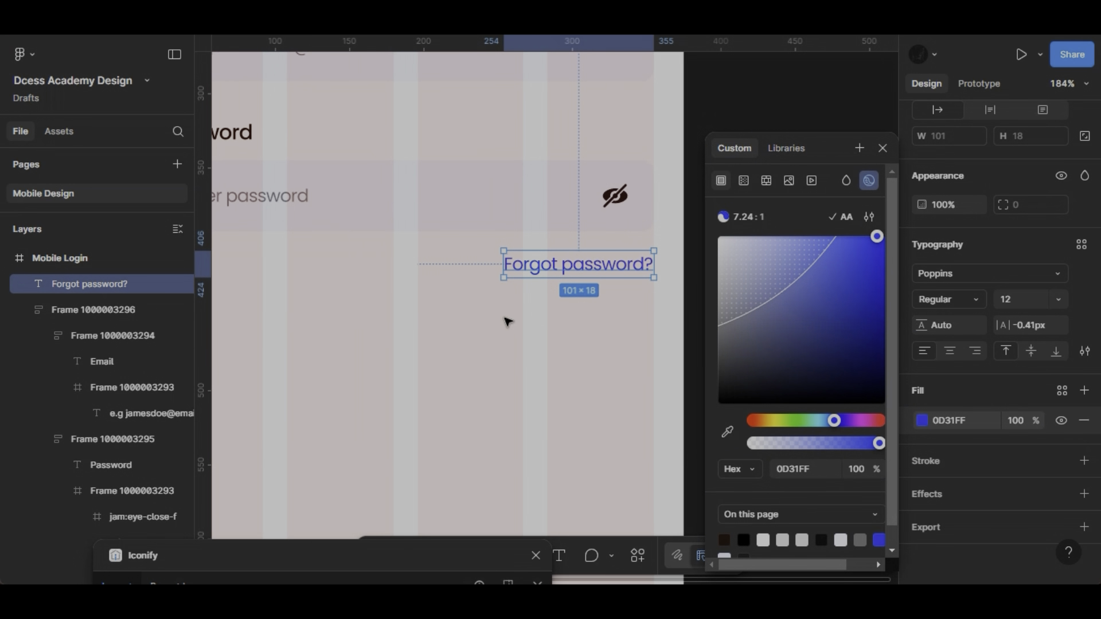
left_click(954, 294)
left_click(955, 295)
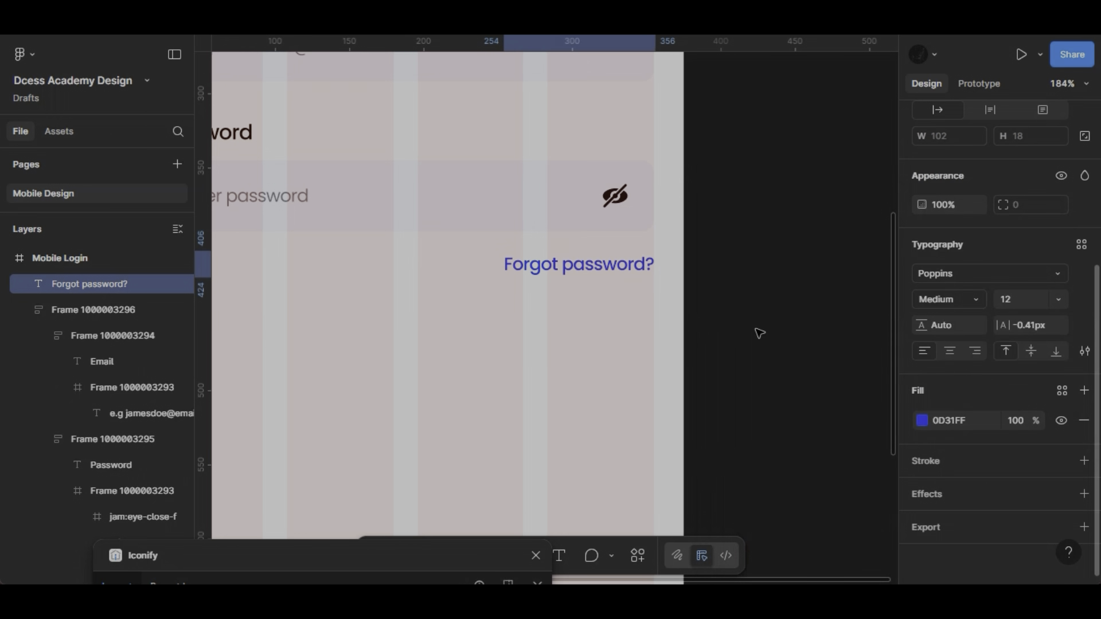
- Wrap the Email and Password fields and the "Forgot password?" text in a vertical auto layout with a gap of 12
scroll(678, 262, "down", 5)
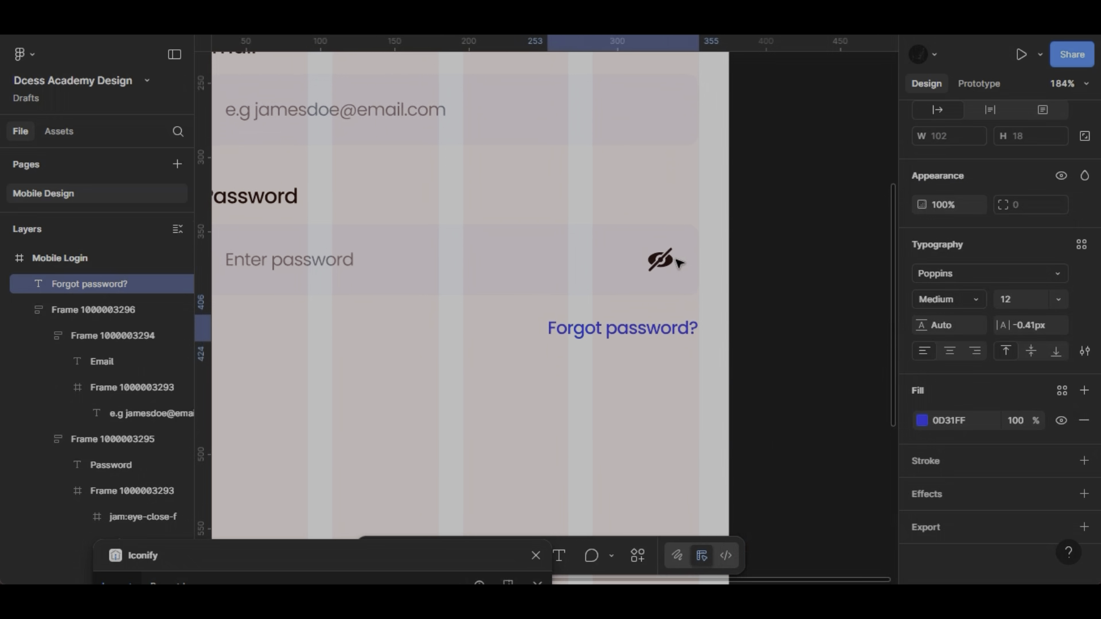
left_click(633, 257, "shift")
key("shift+a")
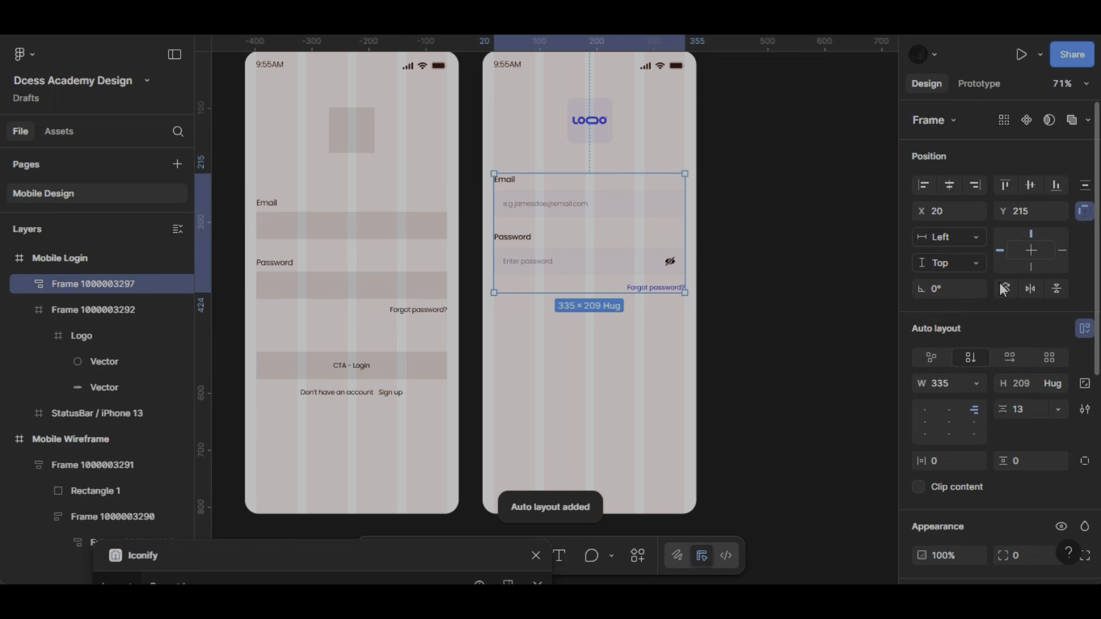
left_click(1023, 411)
key("Down")
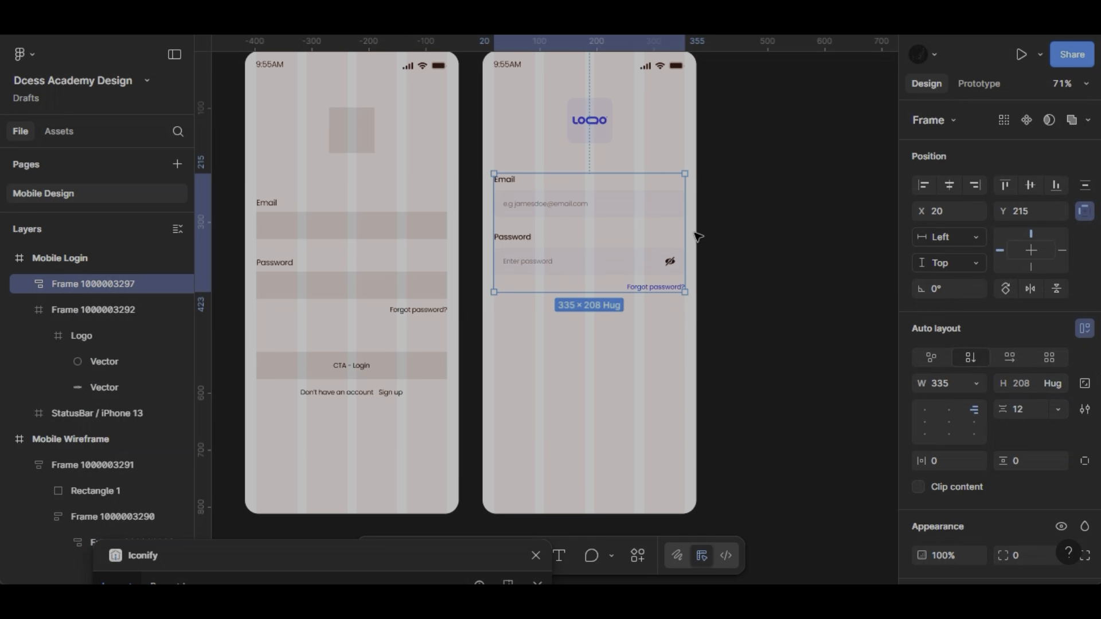
- Close the Iconify plugin window
scroll(676, 298, "up", 5)
scroll(673, 300, "down", 3)
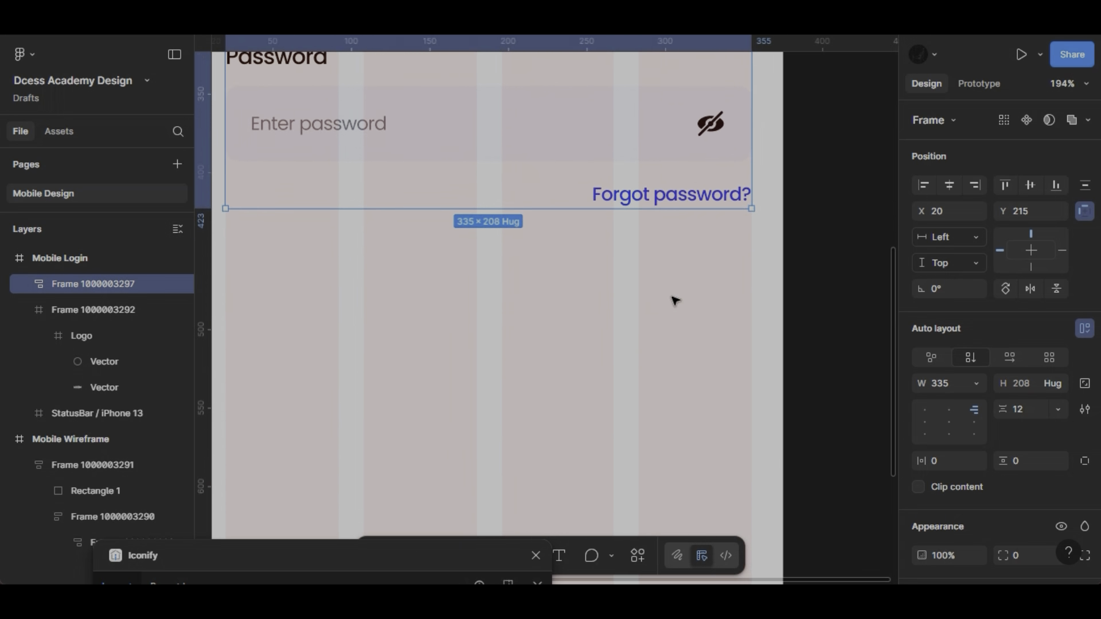
scroll(673, 300, "down", 4)
key("f")
key("c")
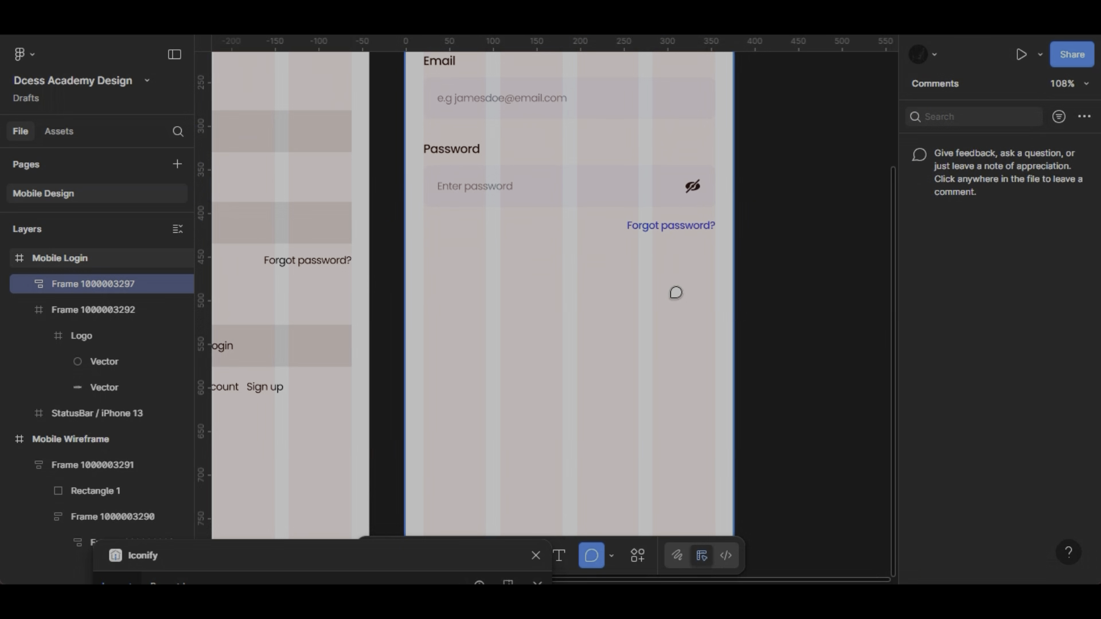
key("Escape")
left_click(537, 557)
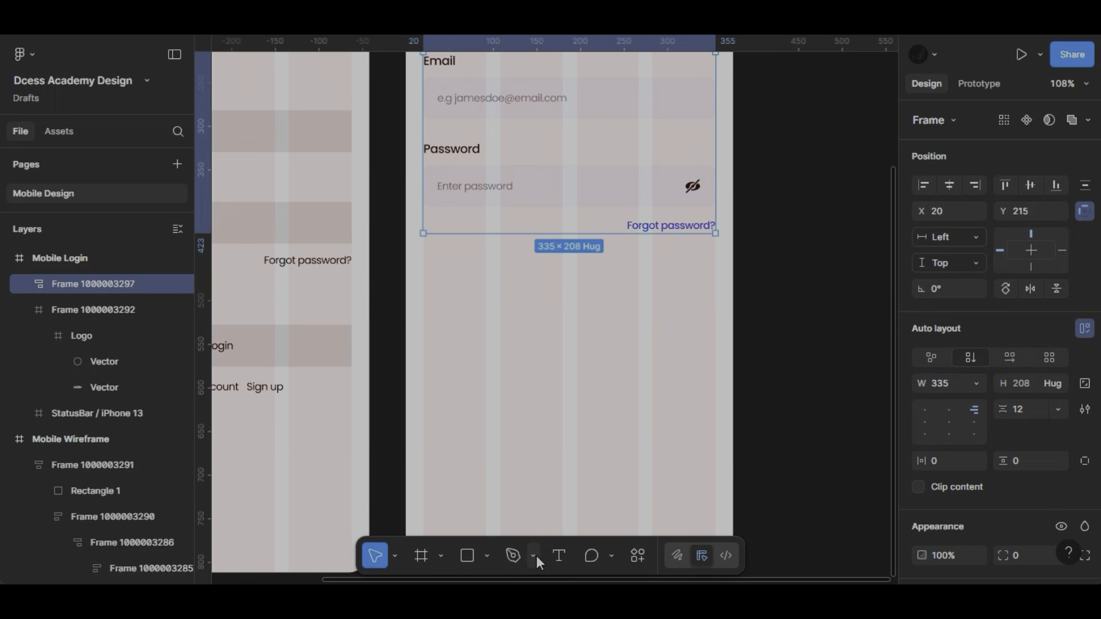
- Draw a 335-wide frame across the layout columns below the "Forgot password?" link and set its height to 48
left_click(442, 555)
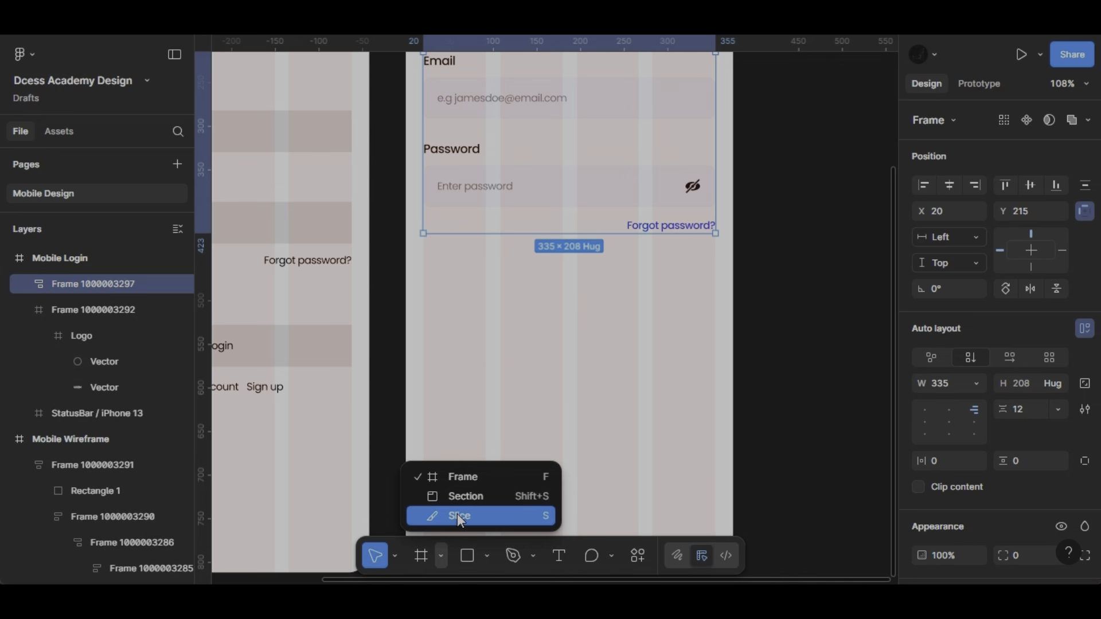
left_click(458, 476)
scroll(470, 345, "down", 3)
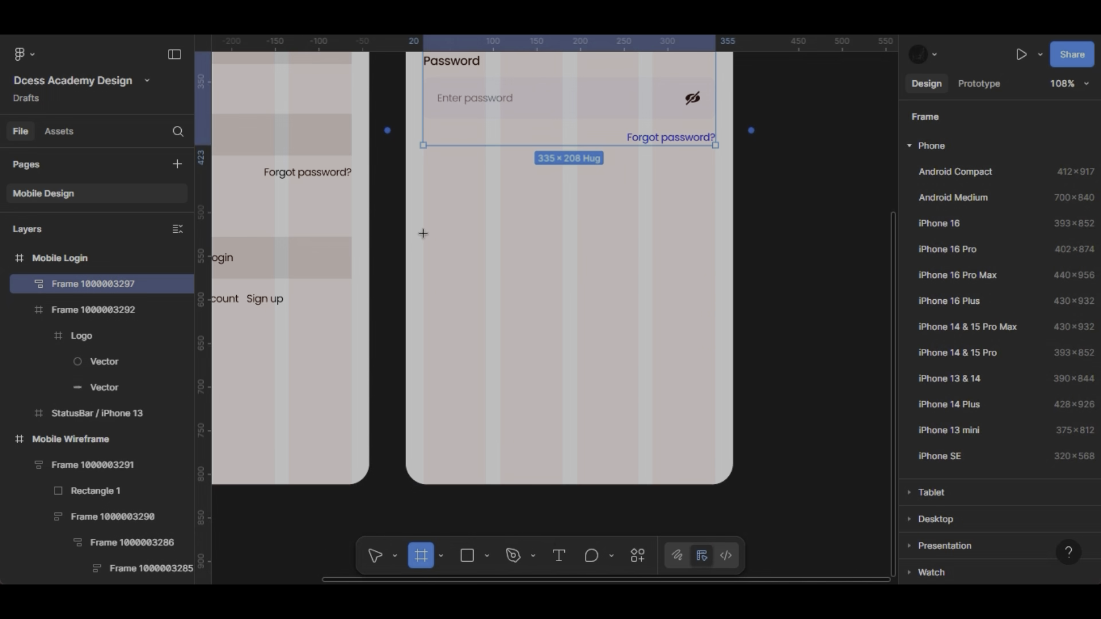
left_click_drag(423, 227, 715, 270)
scroll(715, 270, "up", 2)
scroll(715, 270, "left", 1)
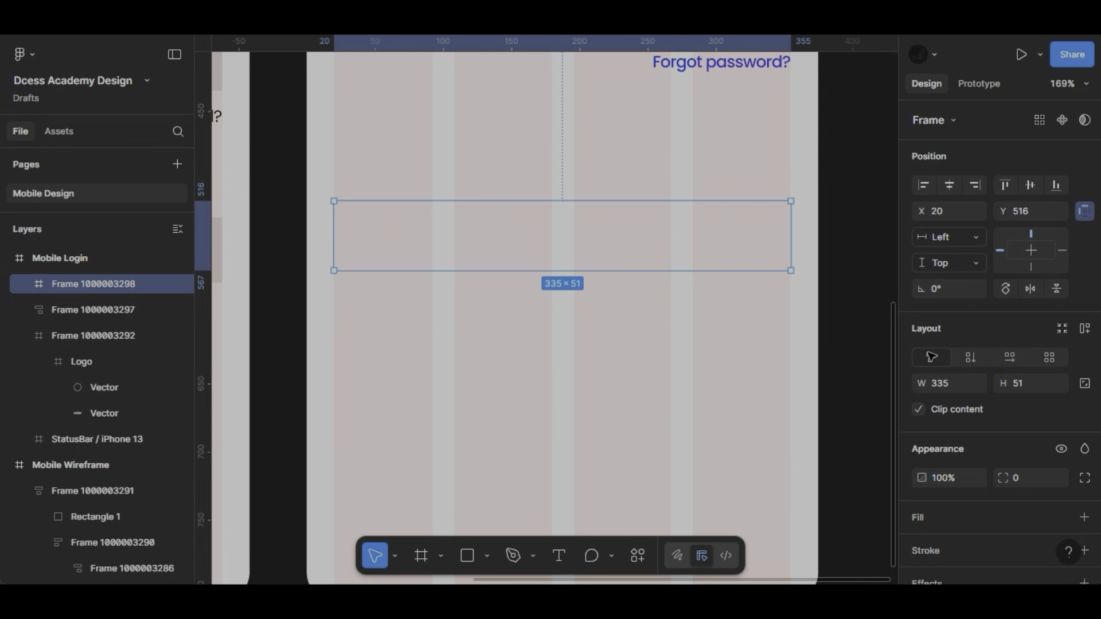
left_click(1031, 387)
type("48")
key("Return")
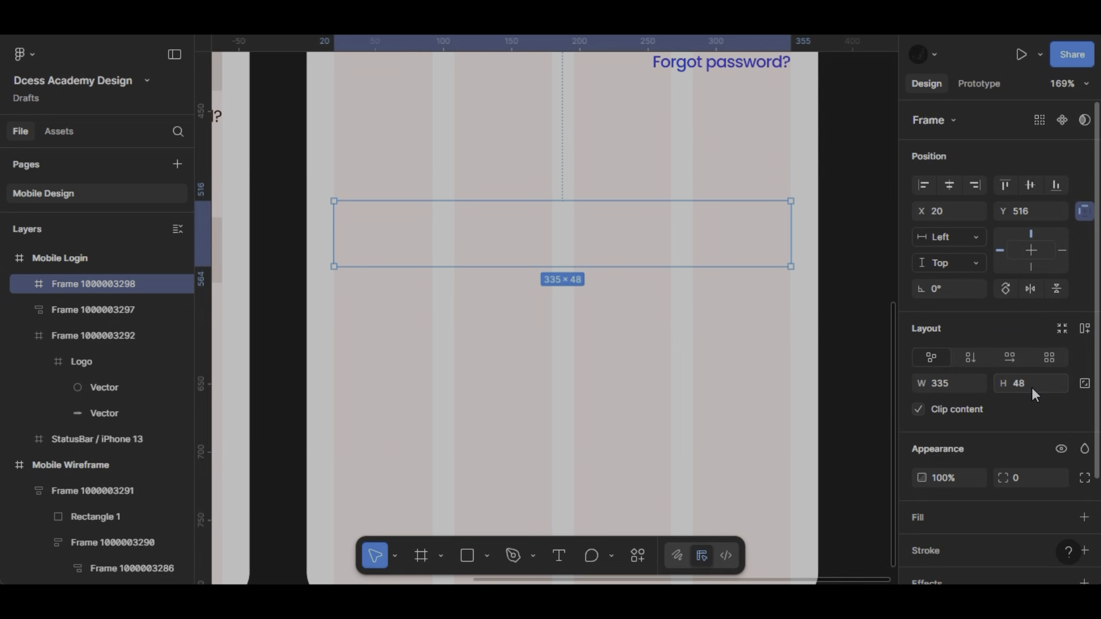
- Fill the new frame with the page's blue, 0D31FF, and set its corner radius to 8
scroll(814, 223, "up", 2)
scroll(815, 223, "down", 3)
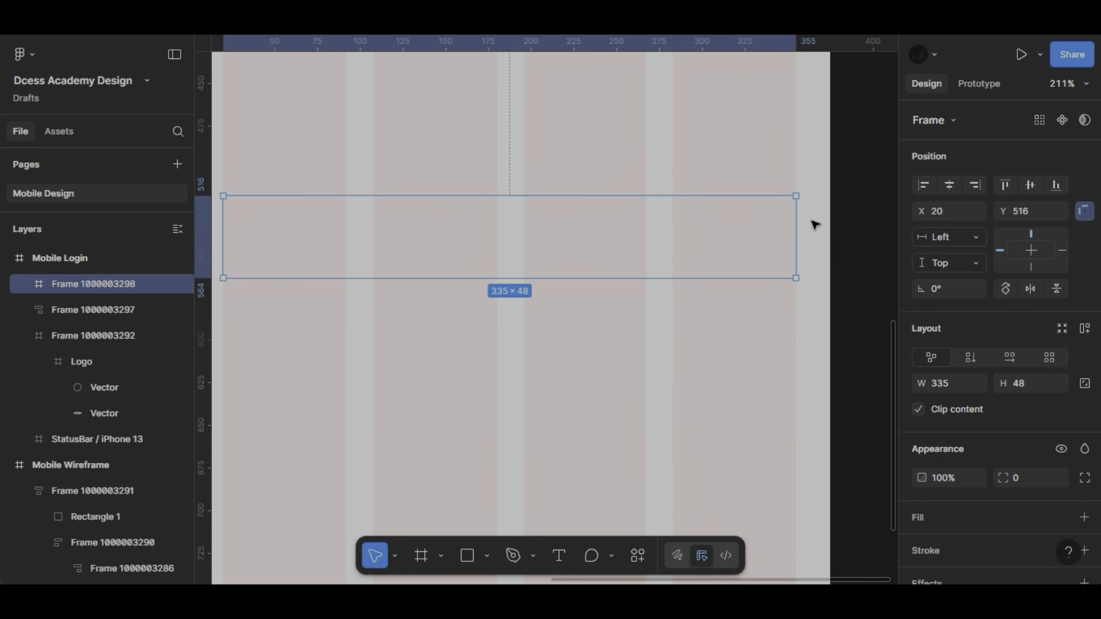
scroll(988, 343, "down", 3)
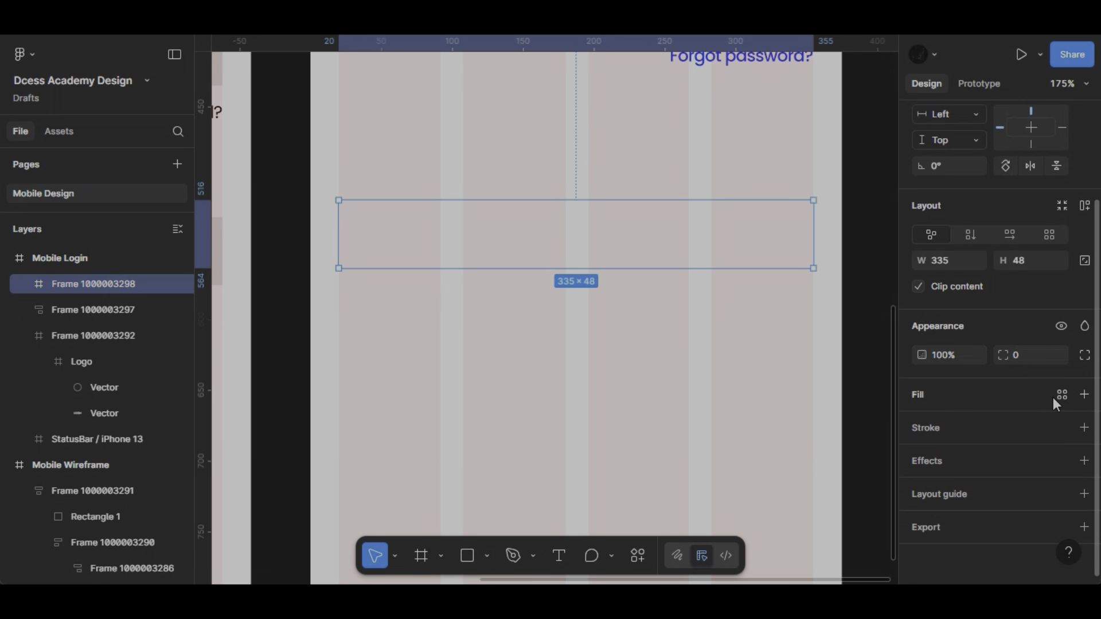
left_click(1084, 395)
left_click(922, 424)
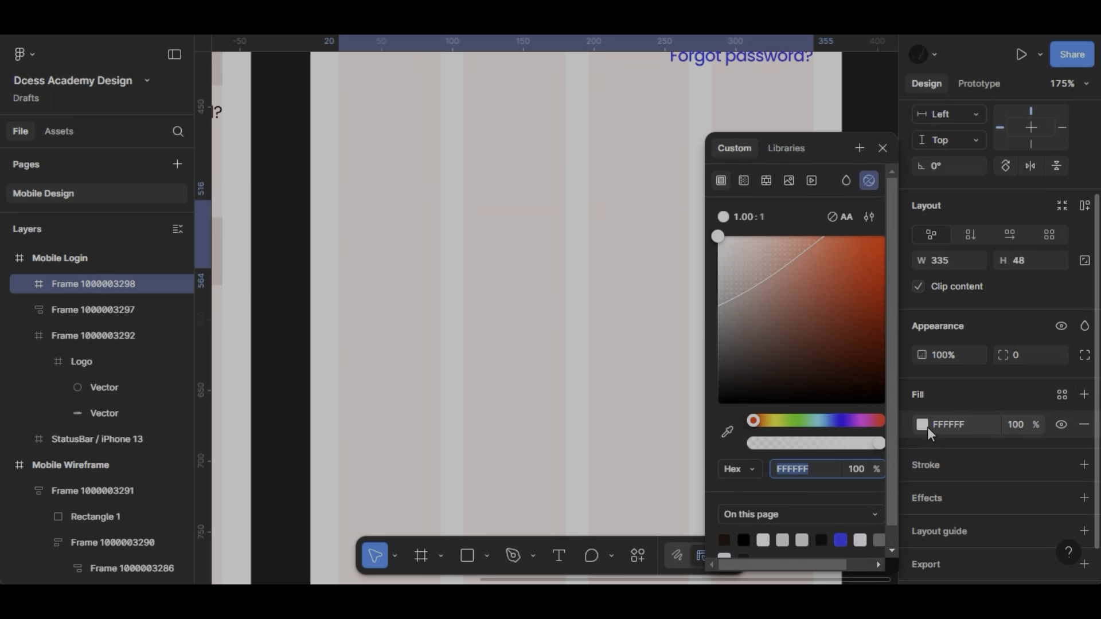
left_click(840, 540)
left_click(883, 148)
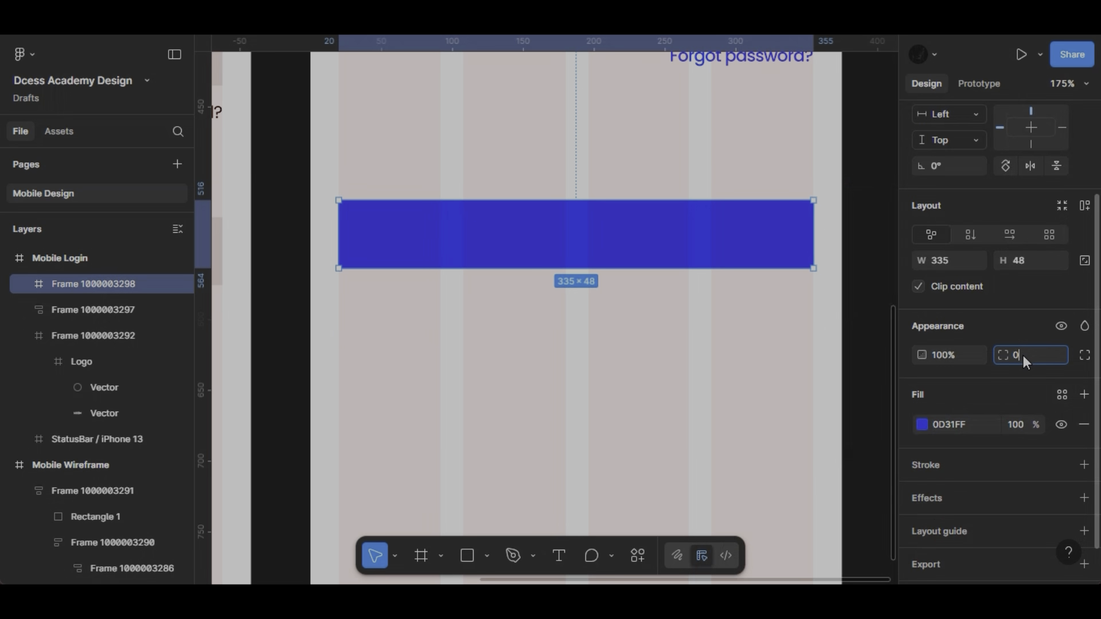
type("8")
key("Return")
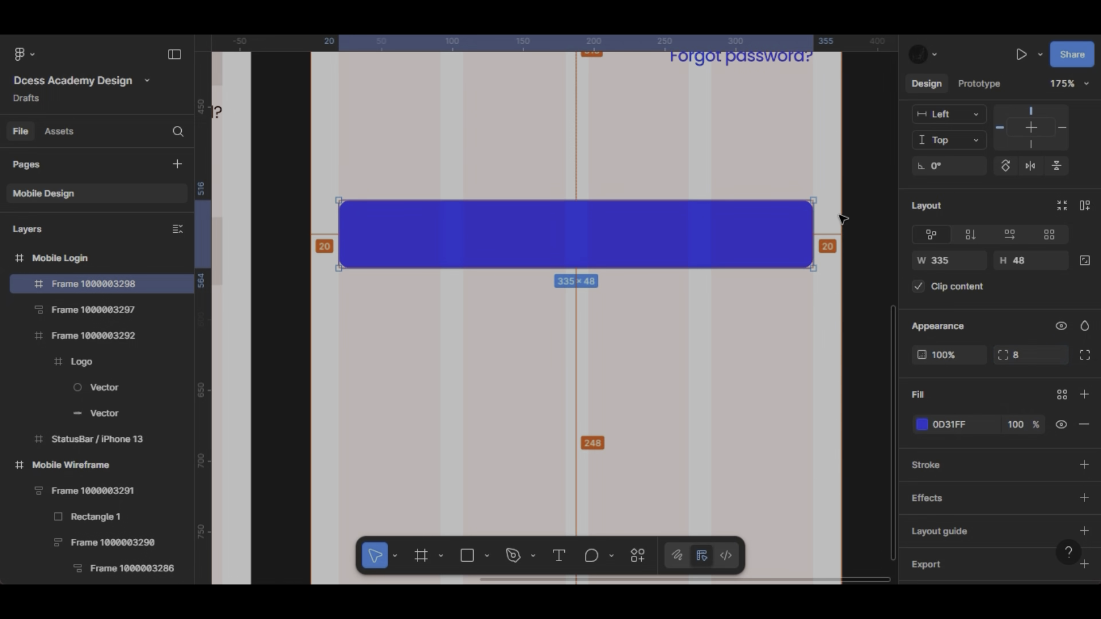
- Add the text "Login" inside the blue button frame
scroll(594, 215, "up", 5)
left_click(560, 556)
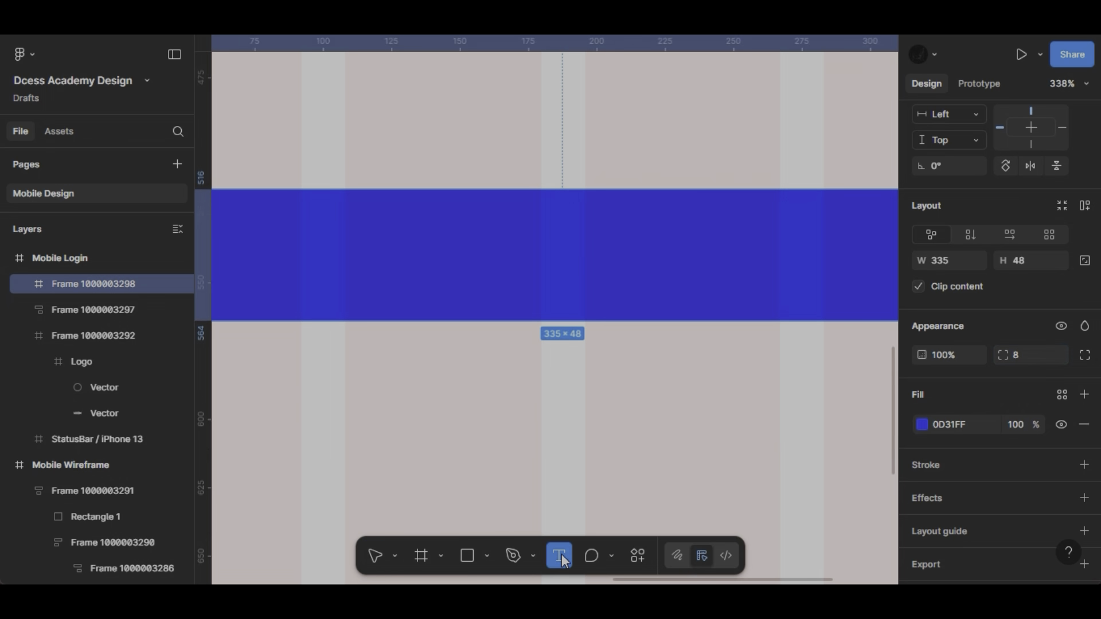
left_click(485, 230)
type("Login")
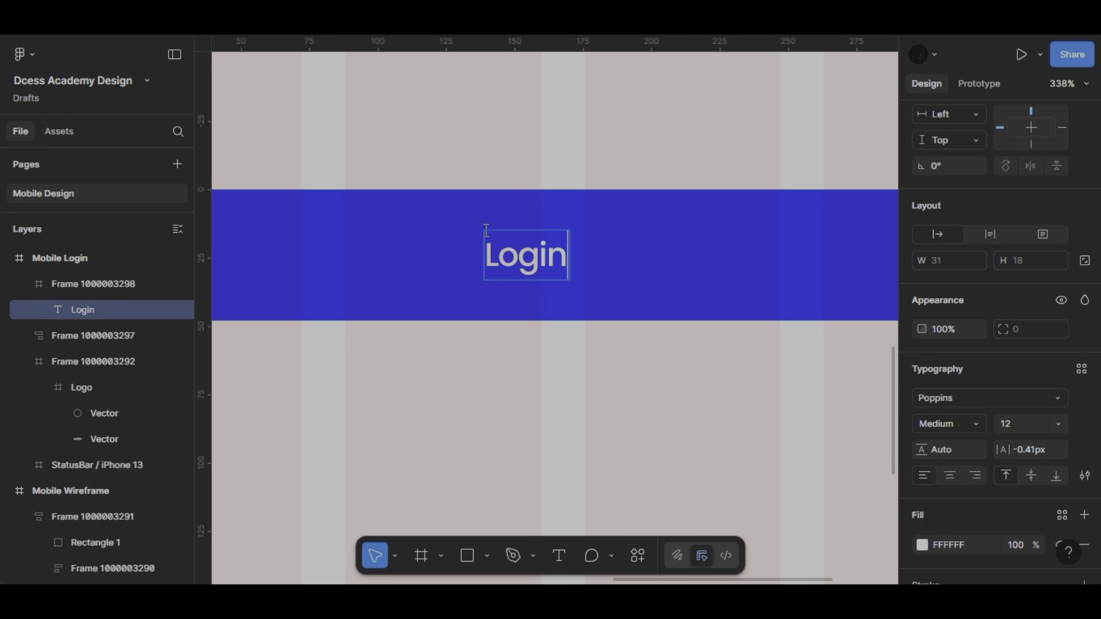
key("Escape")
- Centre the "Login" text horizontally and vertically within the button frame
scroll(676, 246, "down", 5)
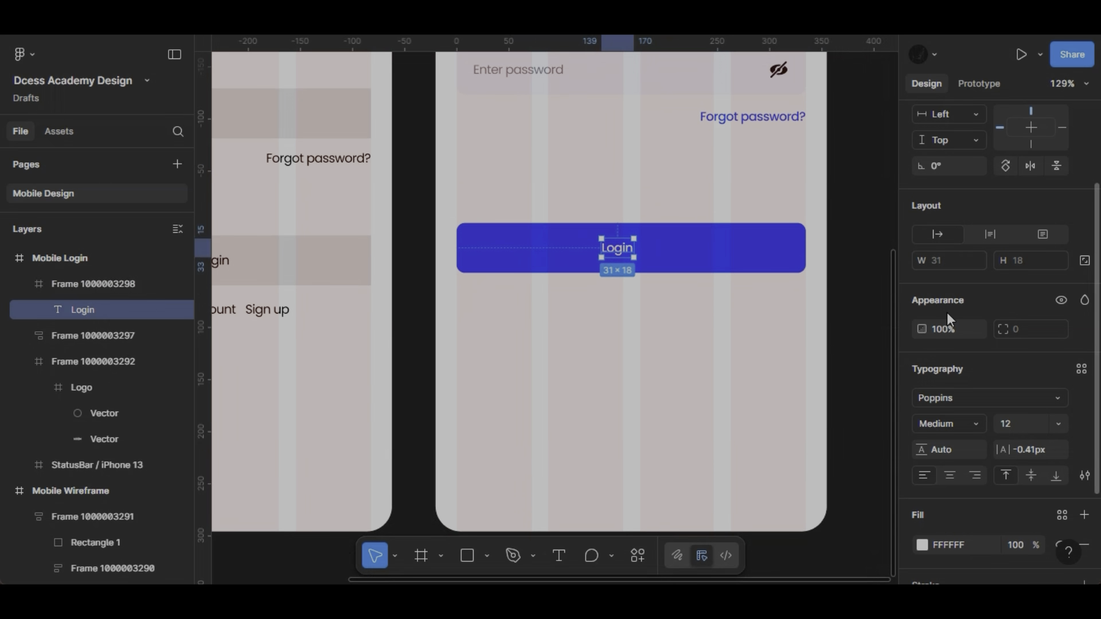
scroll(1003, 345, "up", 3)
left_click(949, 185)
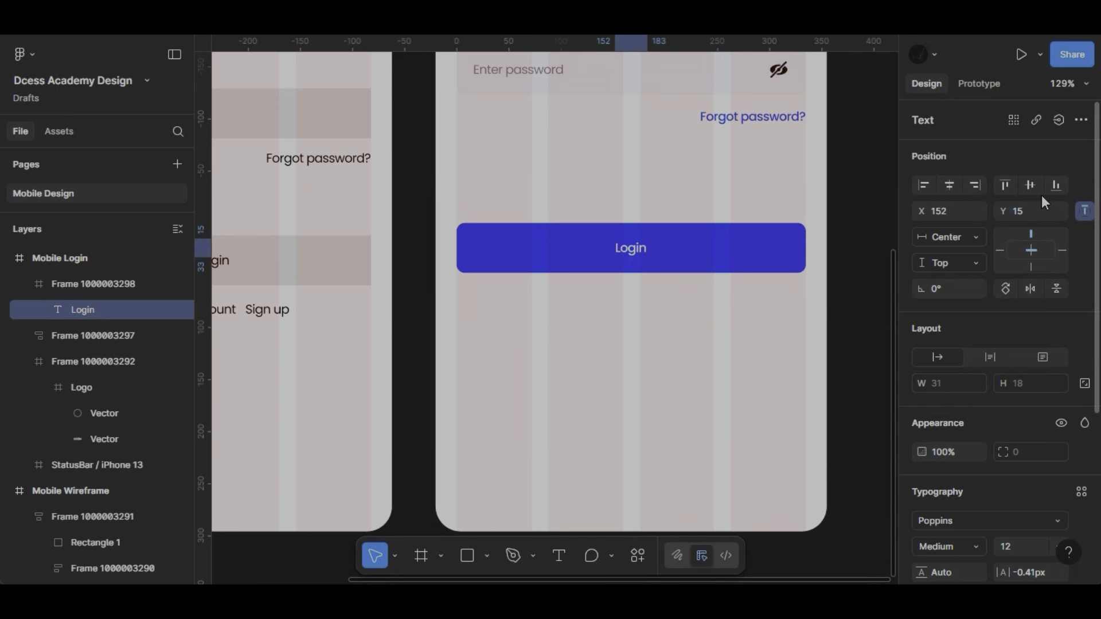
left_click(1030, 185)
- Add the text "Don't have an account?" below the Login button and position it at X 93, Y 586
left_click(623, 261)
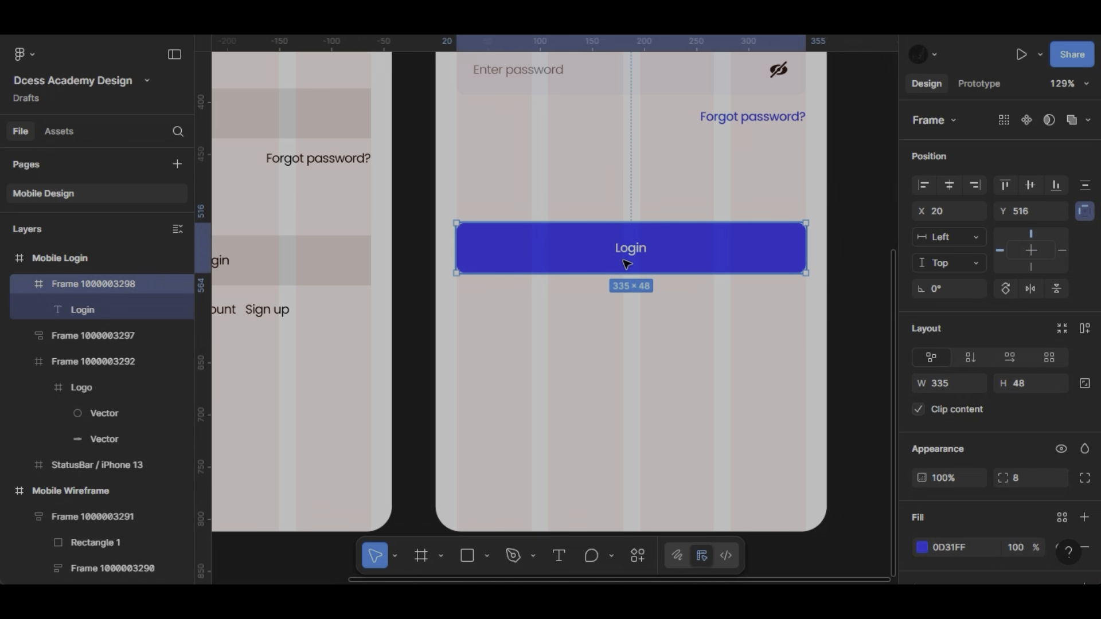
scroll(623, 261, "up", 5)
key("t")
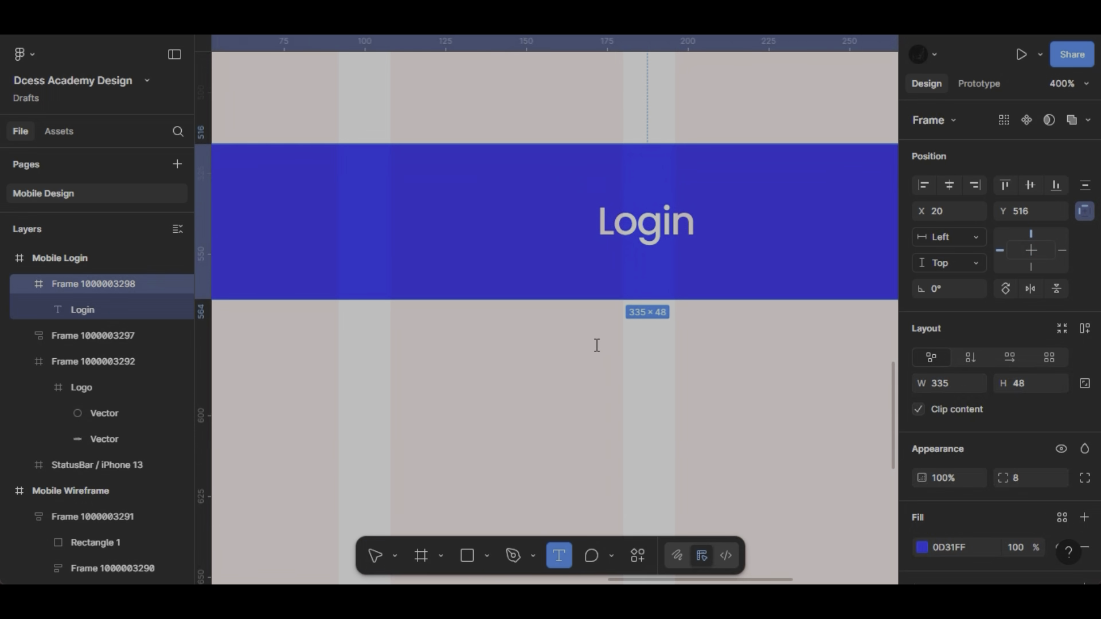
left_click(596, 344)
type("Don'")
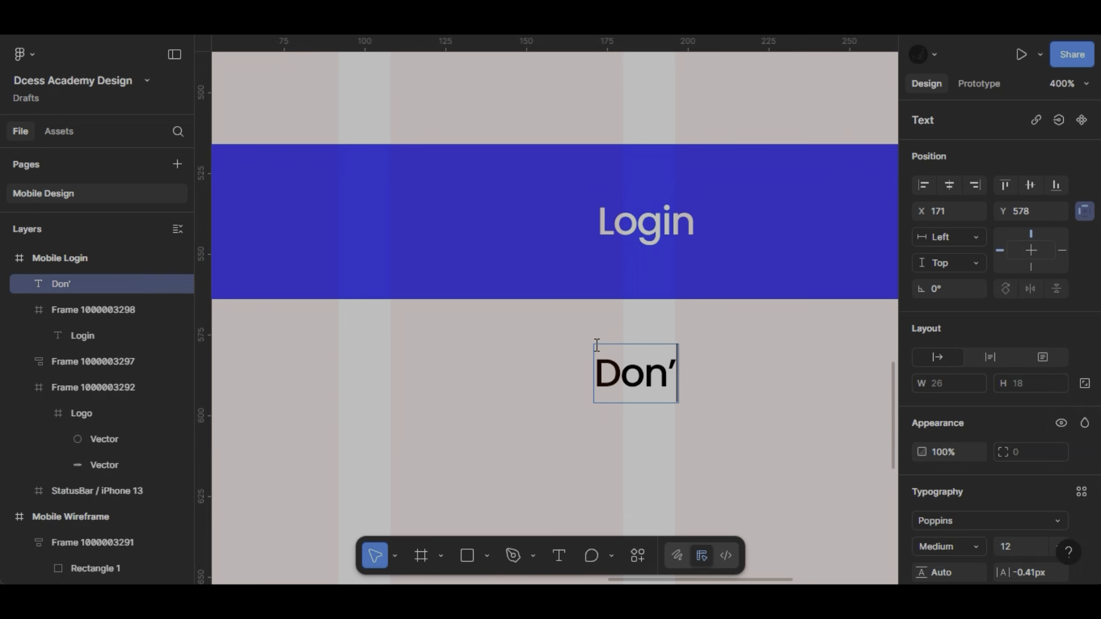
type("t have an accoun")
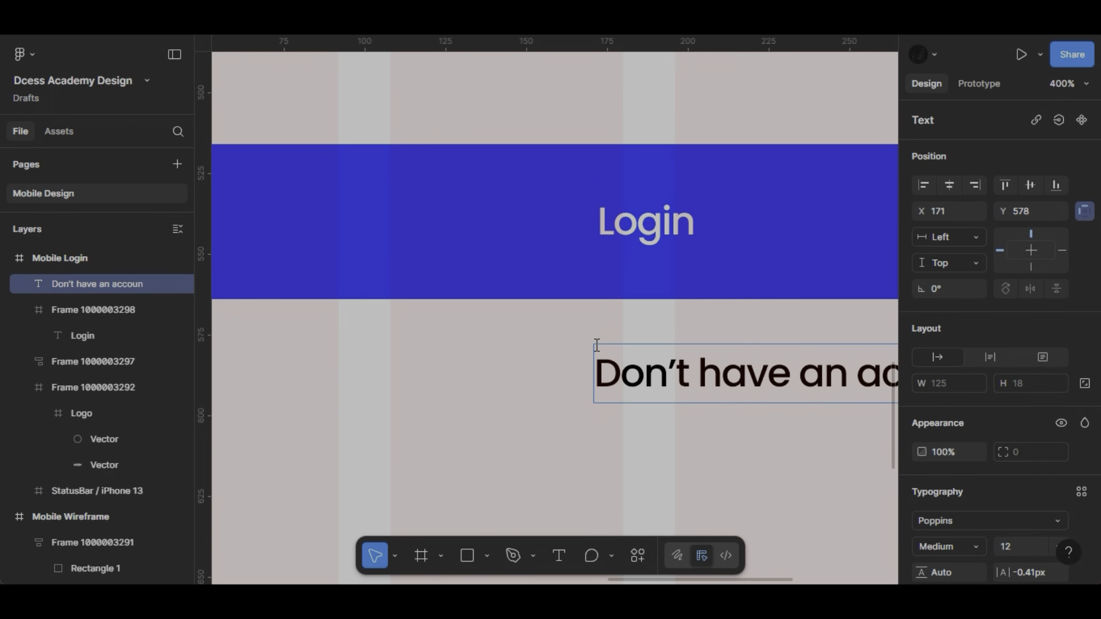
type("t")
scroll(596, 345, "down", 3)
scroll(596, 345, "right", 2)
type("?")
left_click(690, 389)
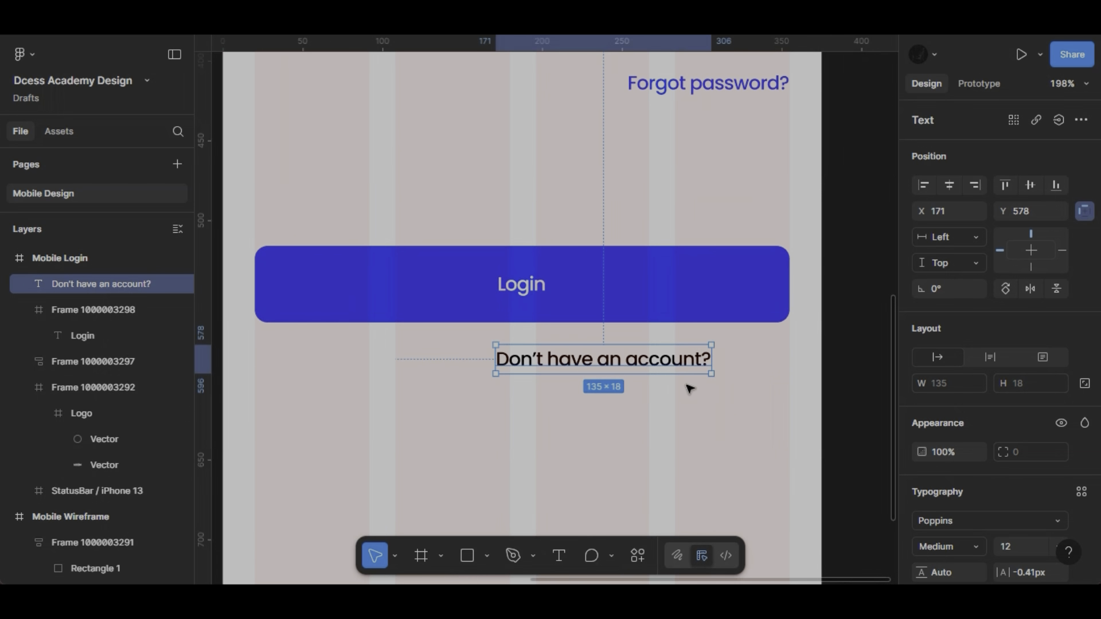
left_click_drag(642, 364, 513, 379)
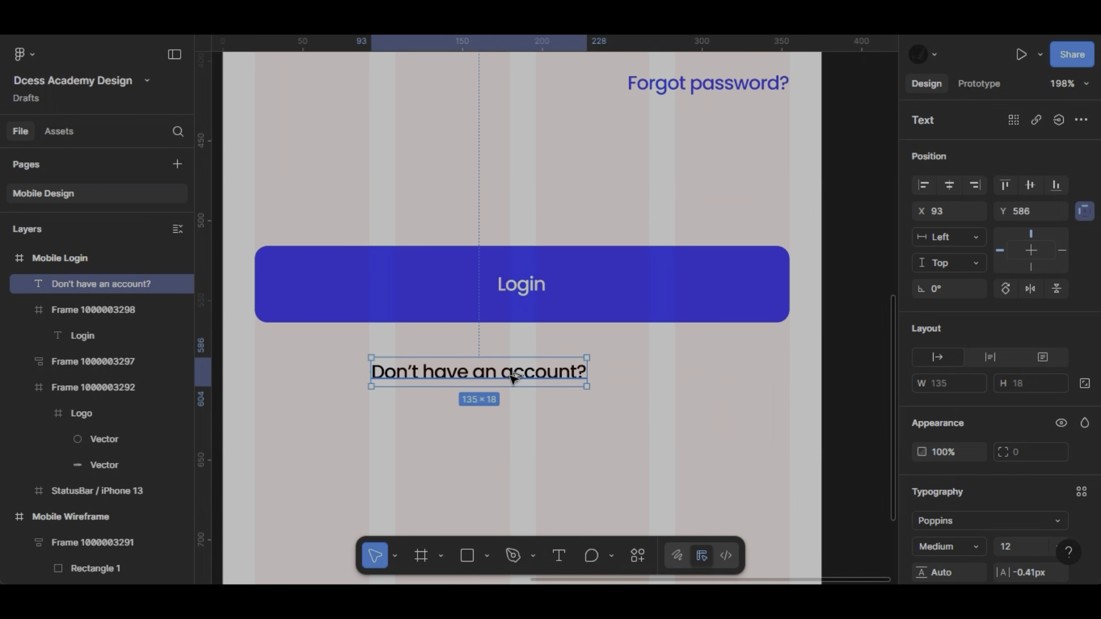
- Duplicate the "Don't have an account?" text to its right on the same line and change the copy to "Sign up"
key("ctrl+d")
key("Return")
type("S")
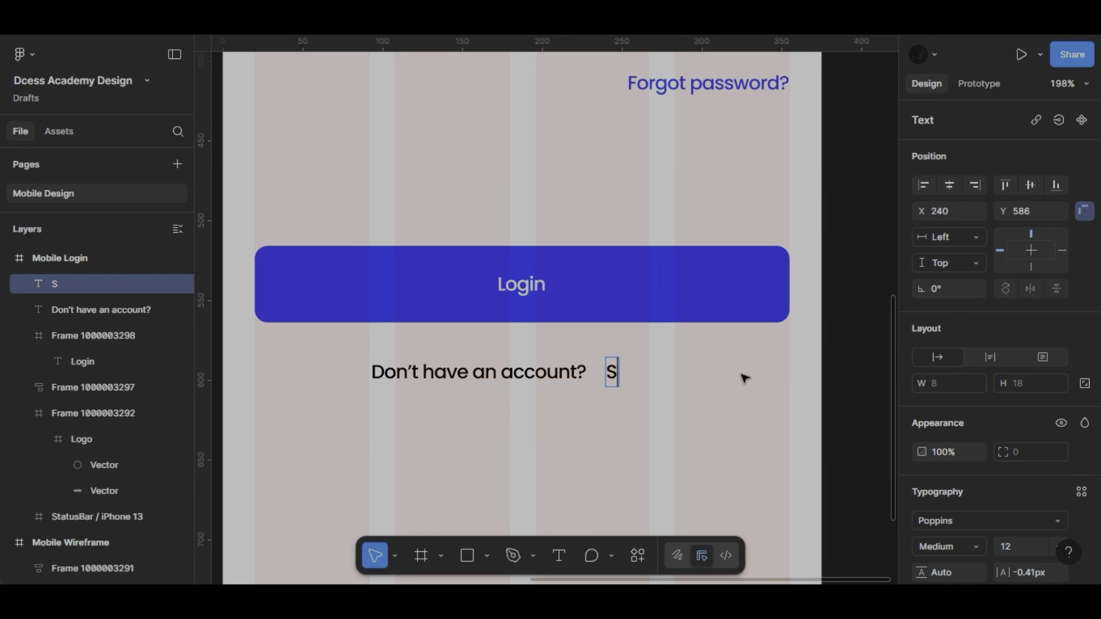
type("ign up")
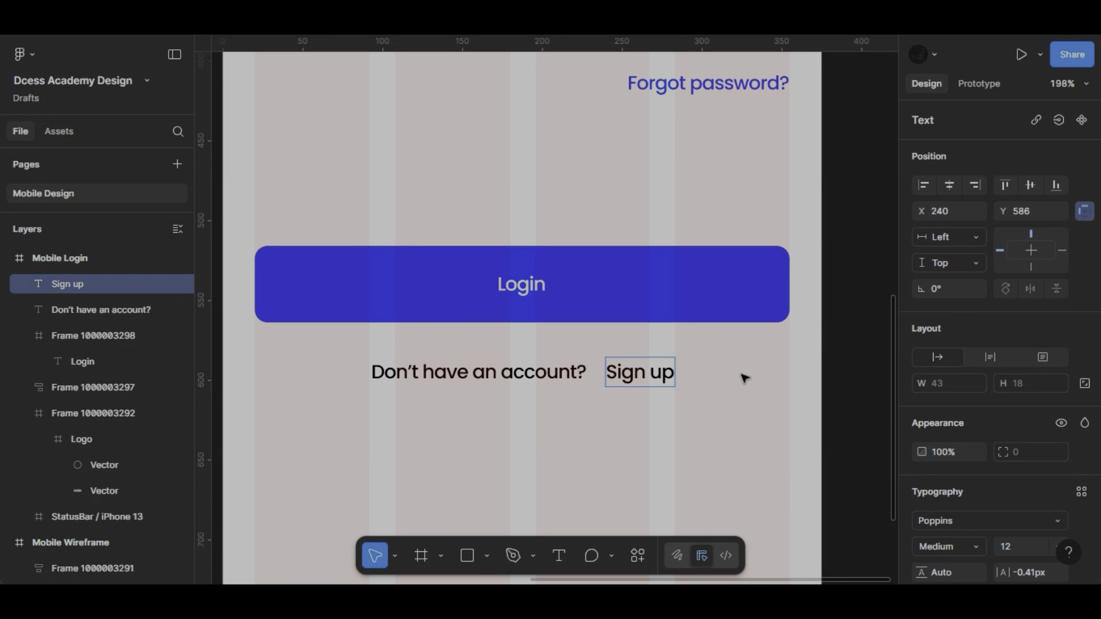
key("Escape")
- Recolour the "Sign up" text with the page's blue, 0D31FF
scroll(886, 445, "down", 3)
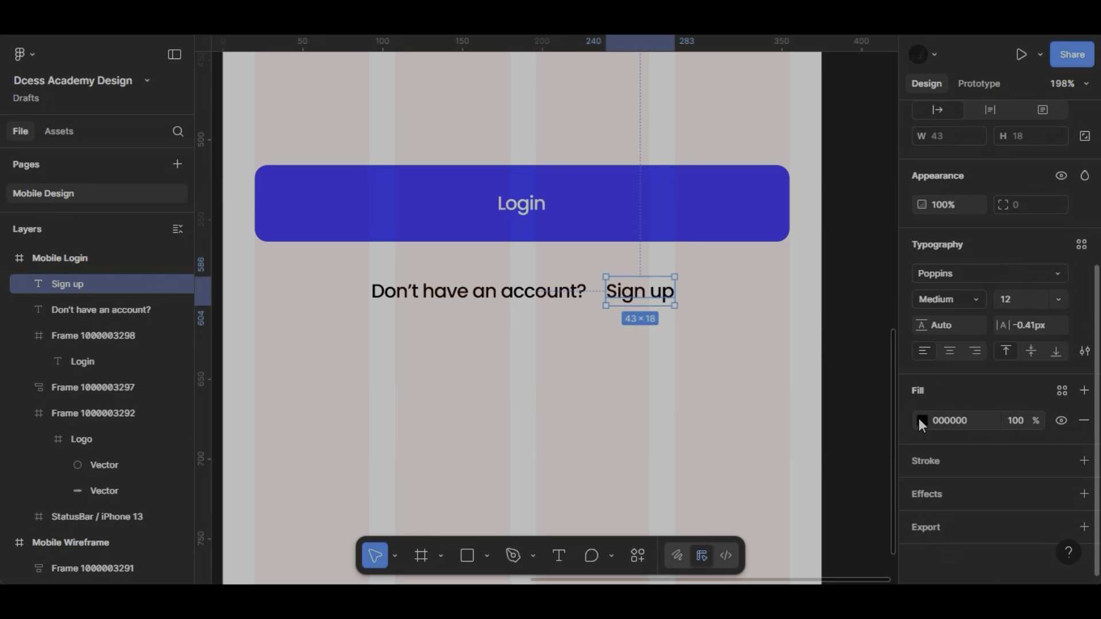
left_click(921, 421)
left_click(821, 539)
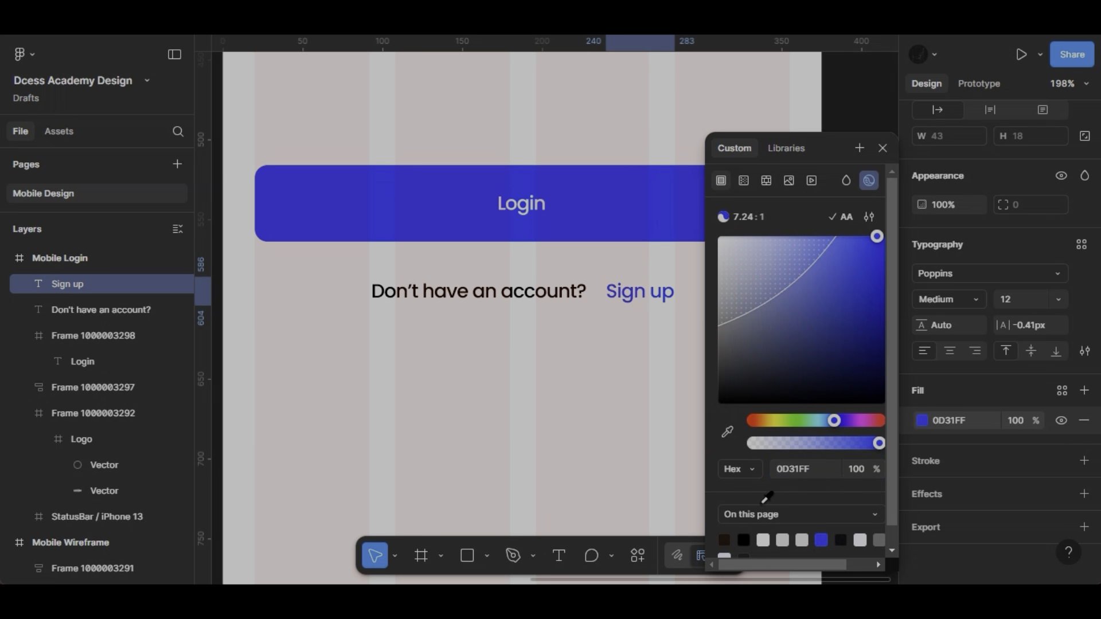
- Set the "Don't have an account?" text to a mid grey, about 727272, and its weight to Regular
left_click(479, 292)
left_click(923, 425)
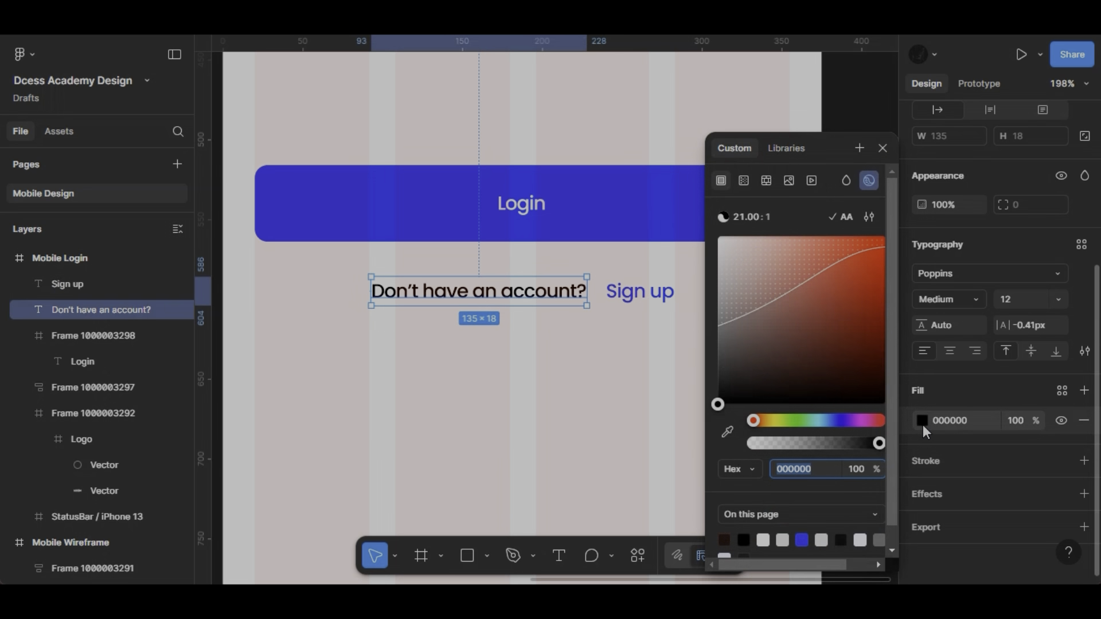
left_click_drag(748, 341, 710, 317)
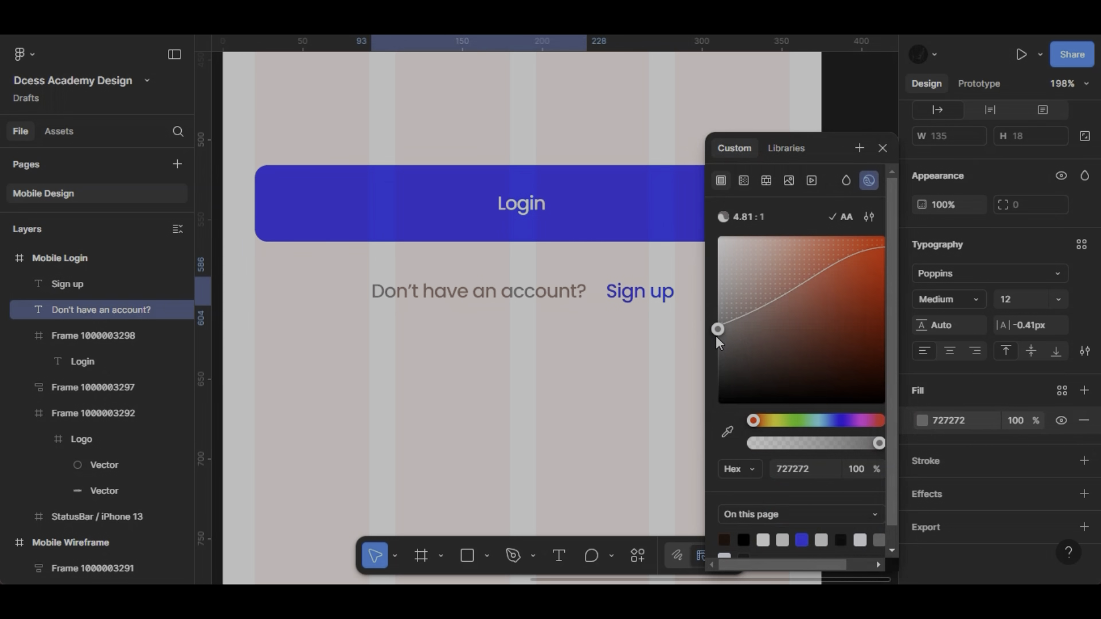
left_click(978, 305)
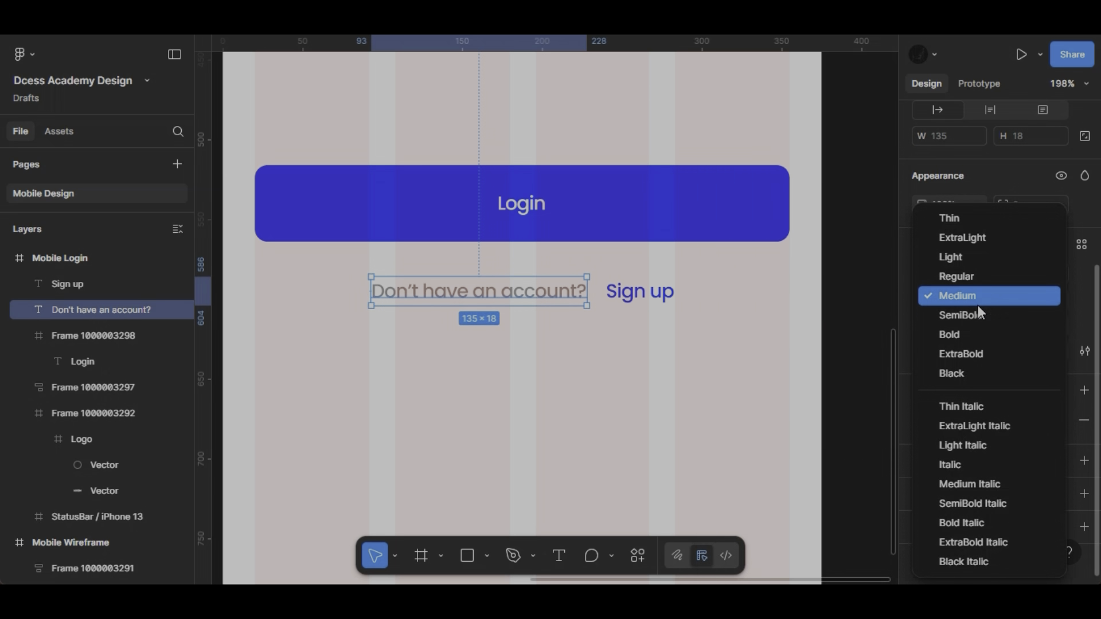
left_click(956, 277)
- Wrap "Don't have an account?" and "Sign up" in a horizontal auto layout with a gap of 2
left_click(646, 288, "shift")
scroll(1024, 265, "up", 5)
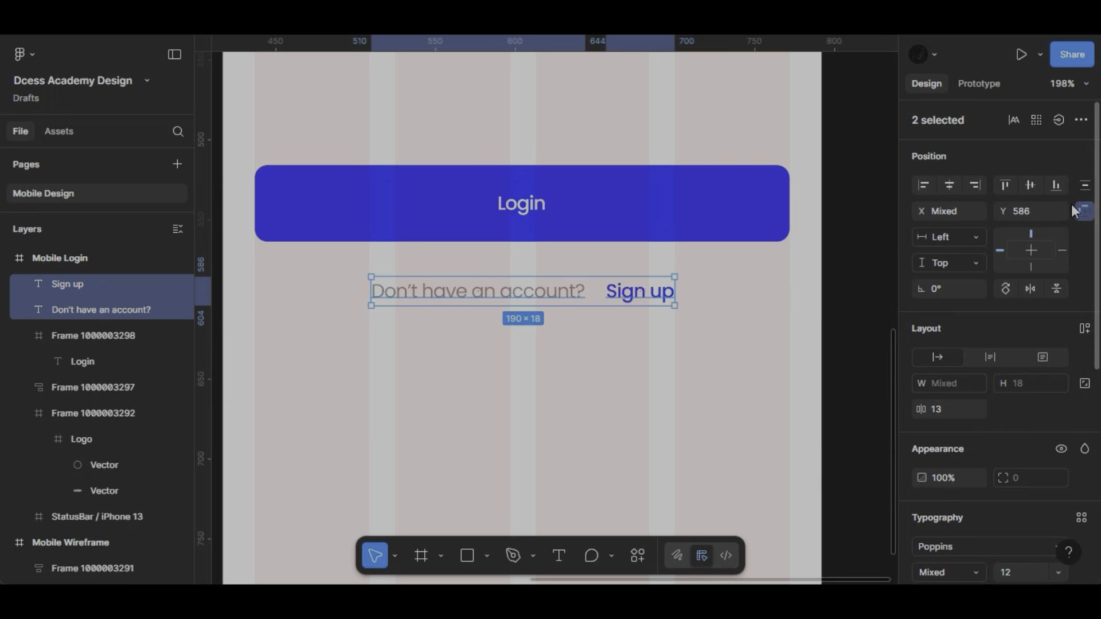
left_click(1085, 329)
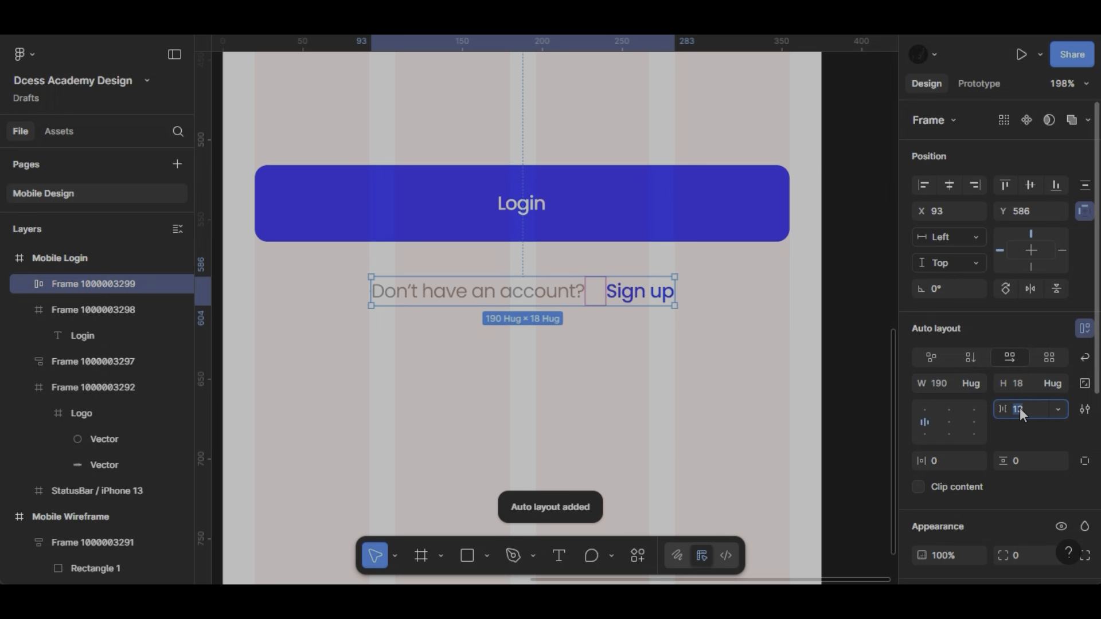
type("2")
key("Return")
- Wrap the Login button and the sign-up row in a vertical auto layout with a gap of 12
left_click(664, 235, "shift")
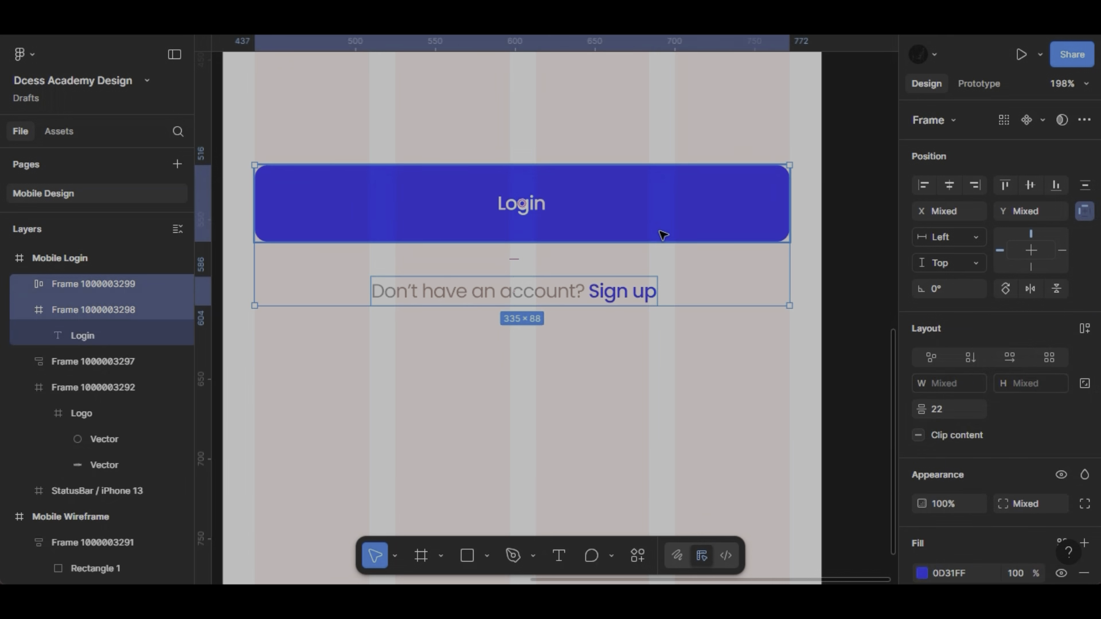
key("shift+a")
left_click(1027, 405)
type("1")
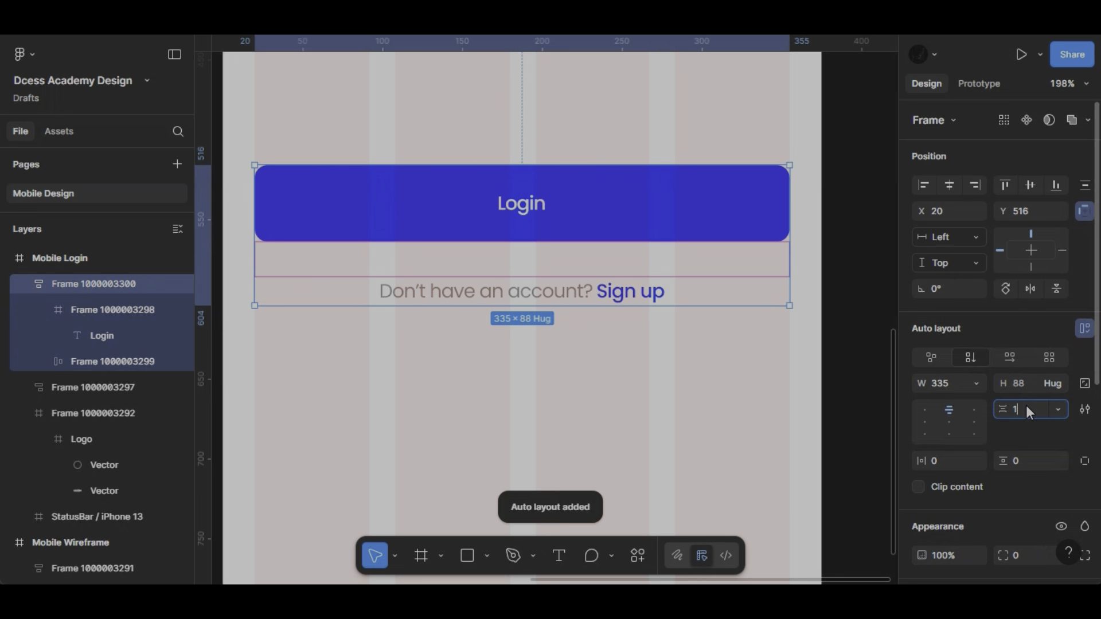
type("2")
key("Return")
- Combine the Email and Password form group with the Login button group in a vertical auto layout with a gap of 60
scroll(516, 347, "down", 5)
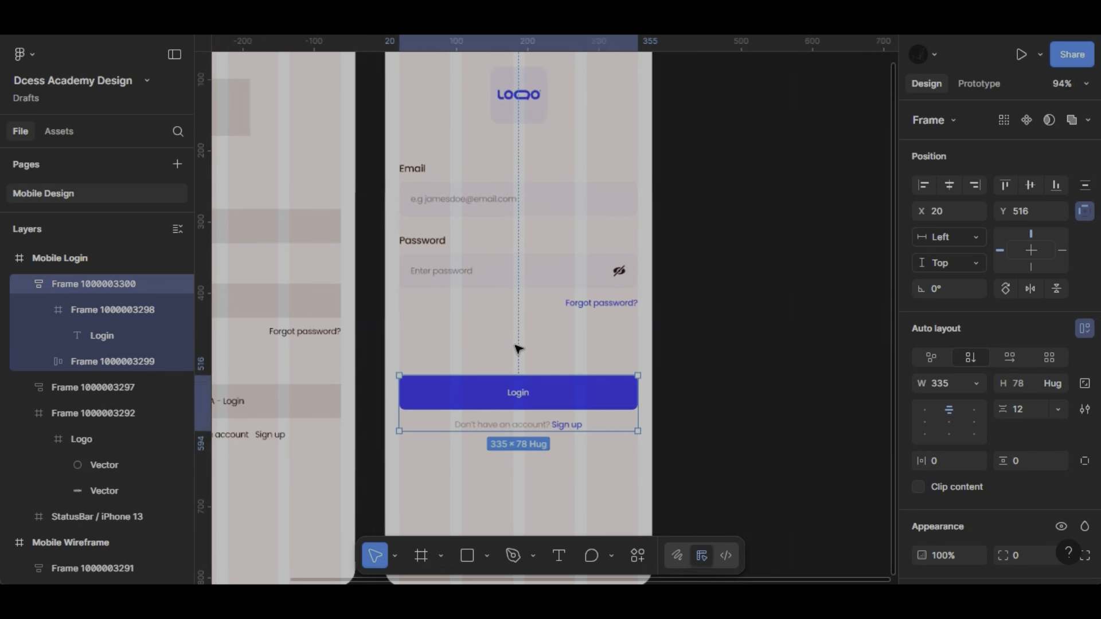
scroll(519, 305, "down", 2)
left_click(521, 306, "shift")
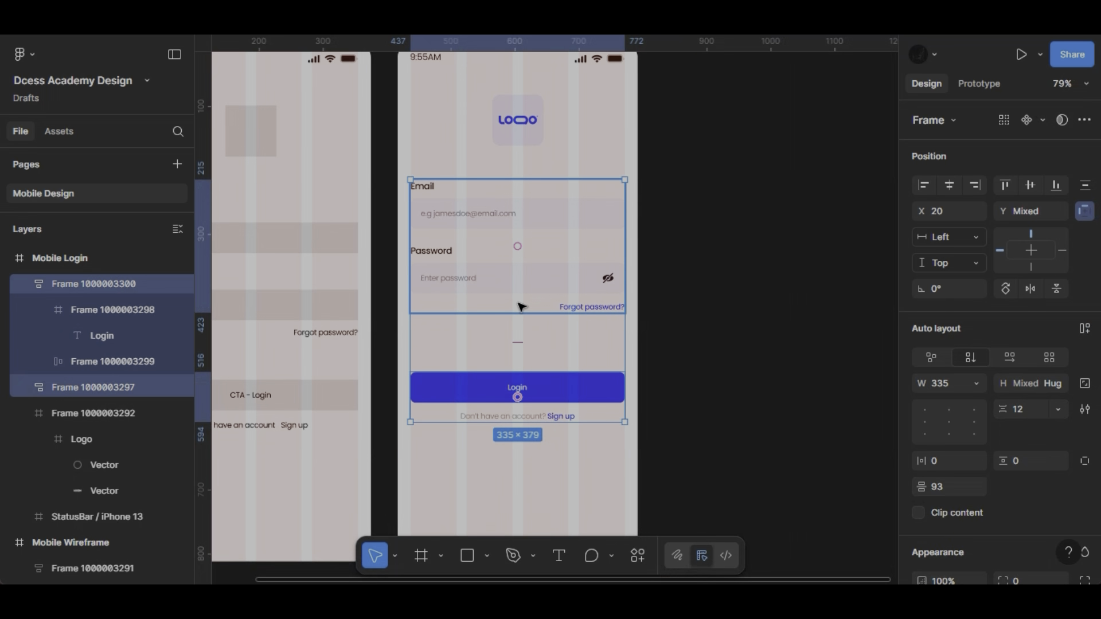
key("shift+a")
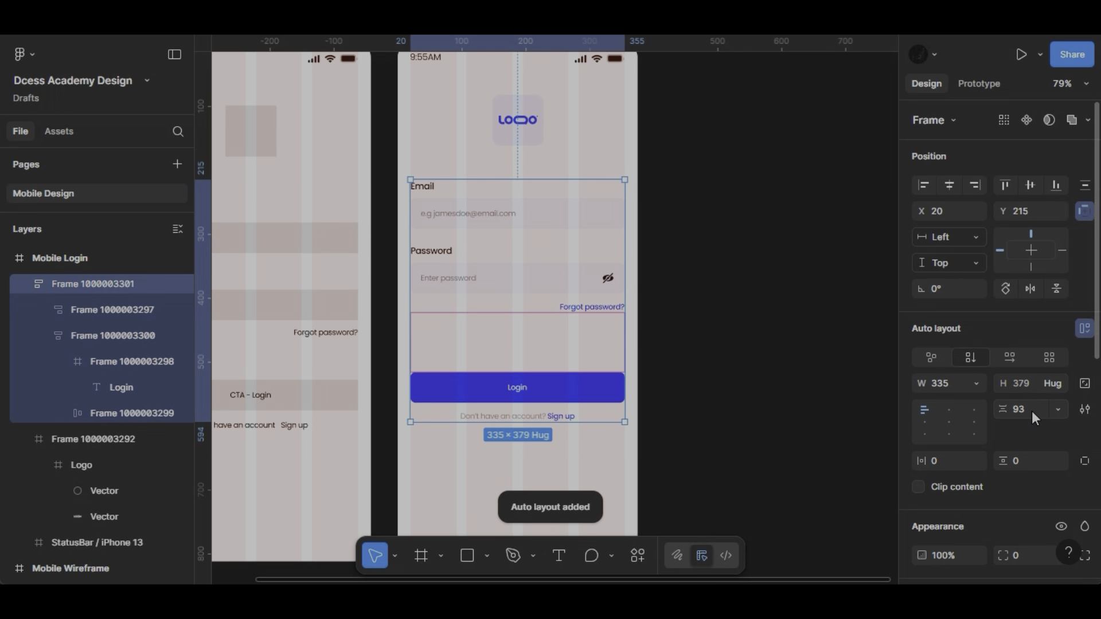
type("60")
key("Return")
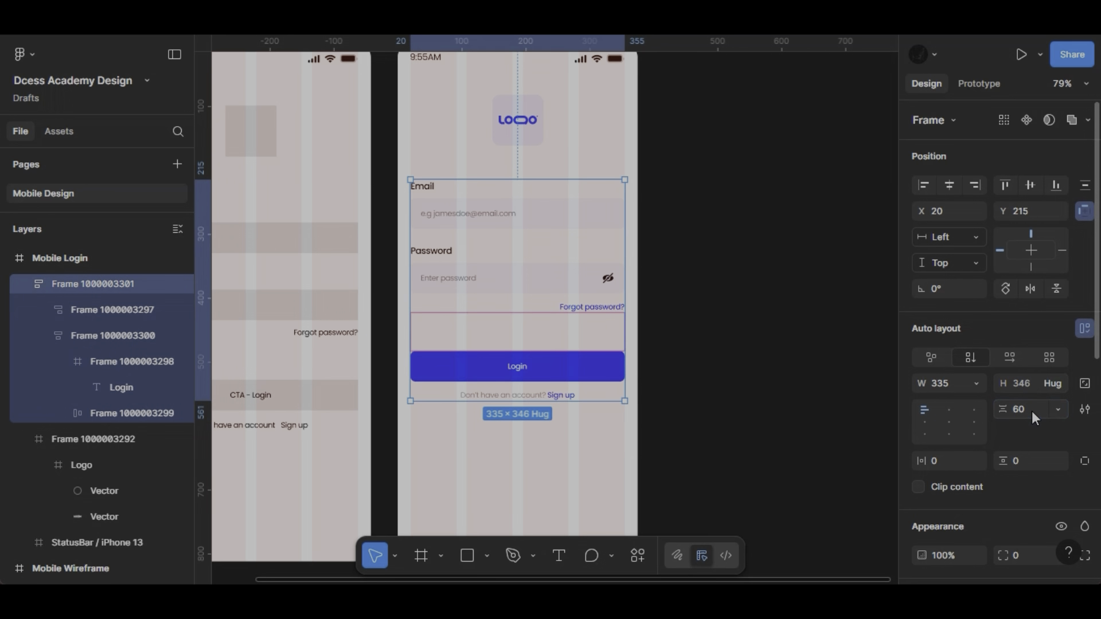
- Wrap the logo frame and the whole login form together in an auto layout
left_click(528, 141, "shift")
right_click(528, 139)
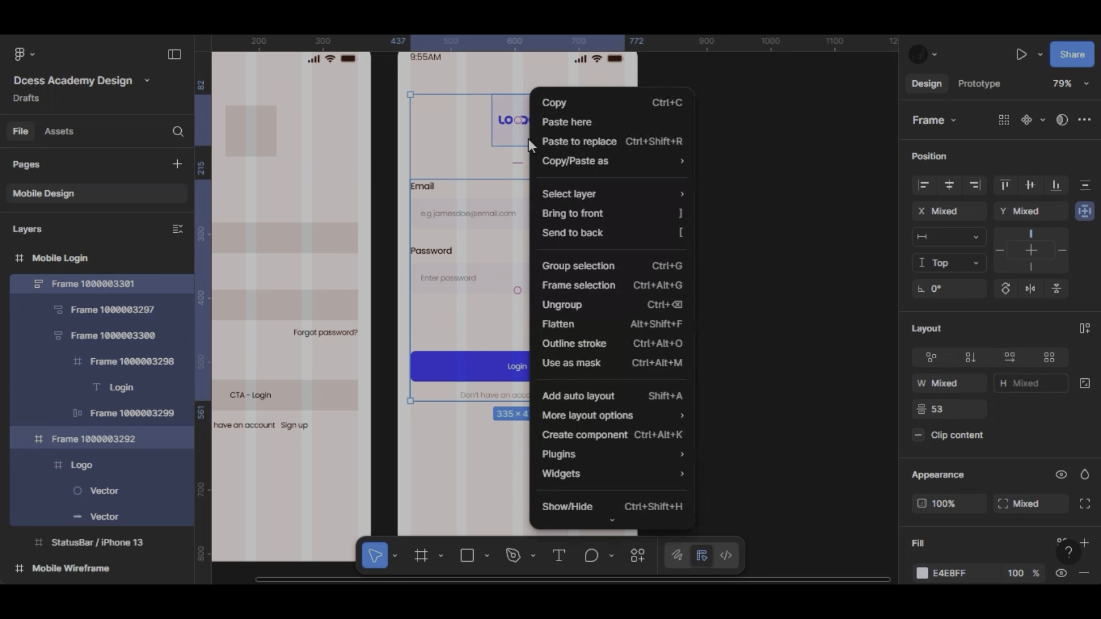
left_click(592, 389)
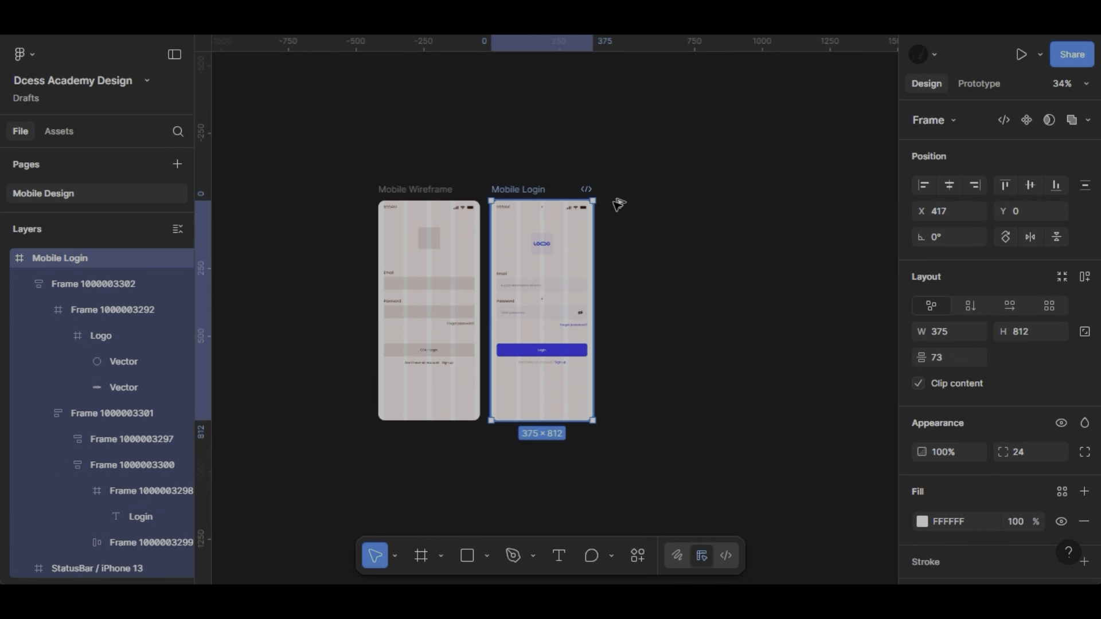
- Duplicate the Mobile Login frame to its right
left_click_drag(524, 190, 635, 193)
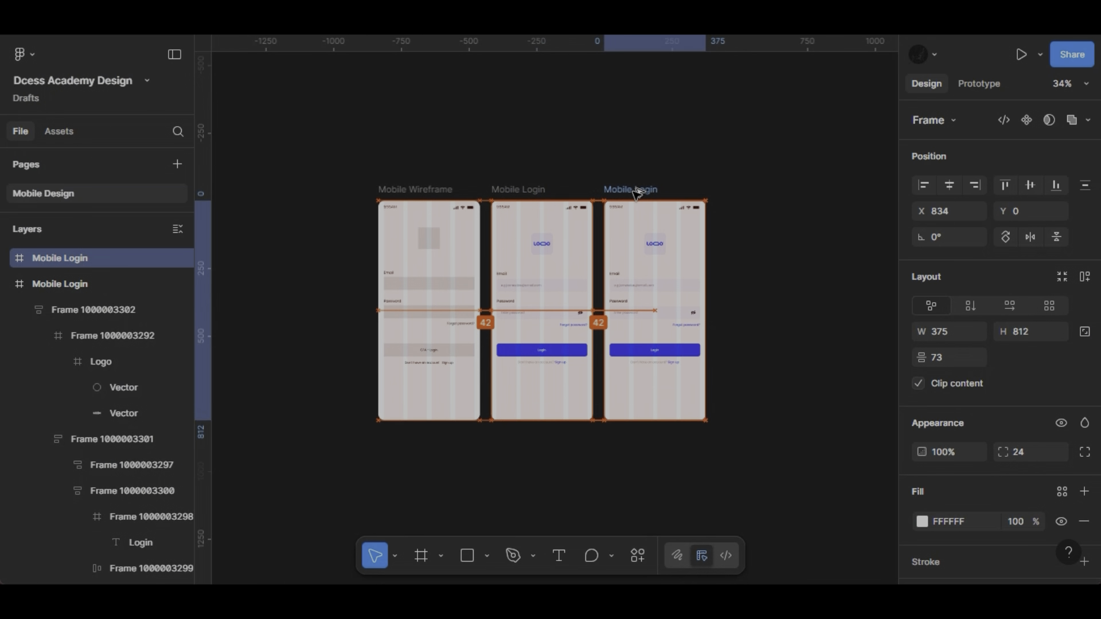
scroll(550, 378, "up", 10)
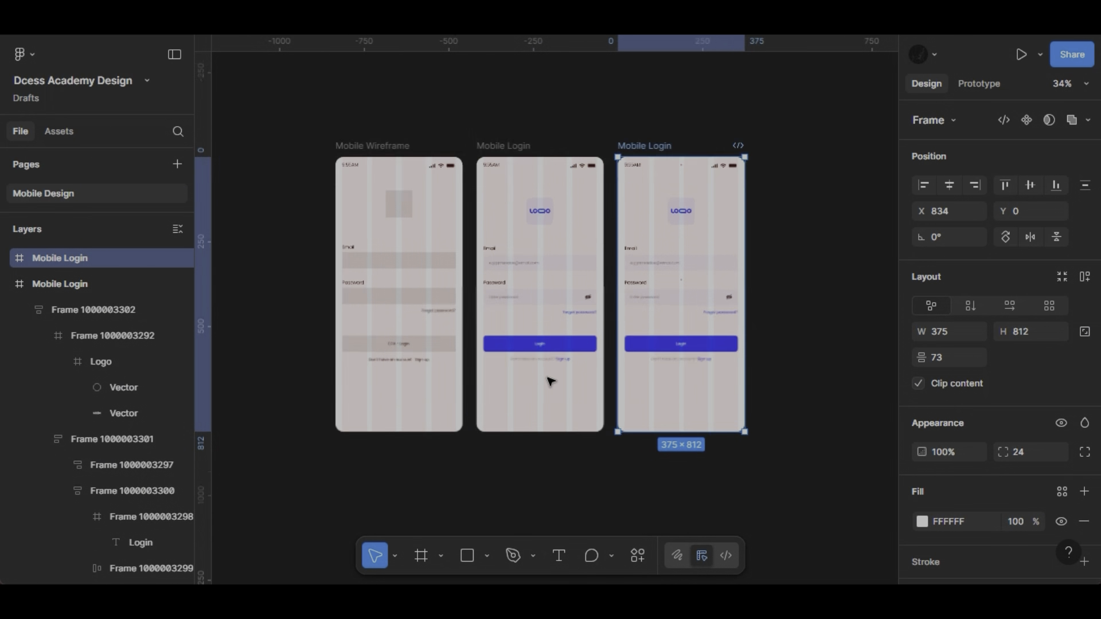
- In the original Mobile Login frame, set the Login button's fill to pale blue AAB7FF and its label to dark grey 525252
scroll(550, 382, "up", 1)
left_click(548, 336)
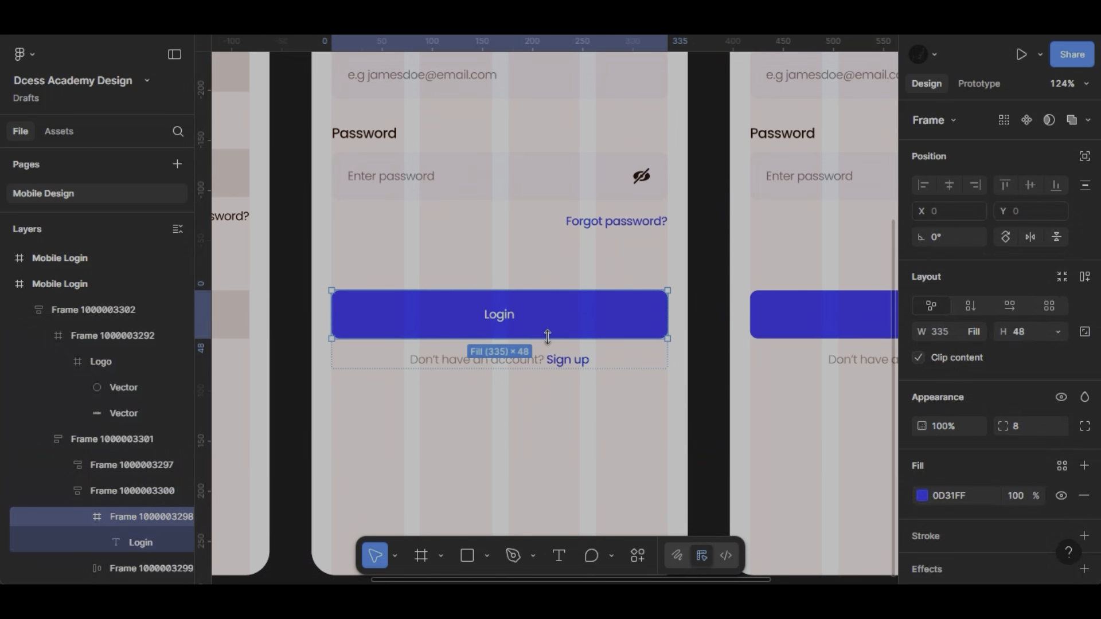
left_click(921, 496)
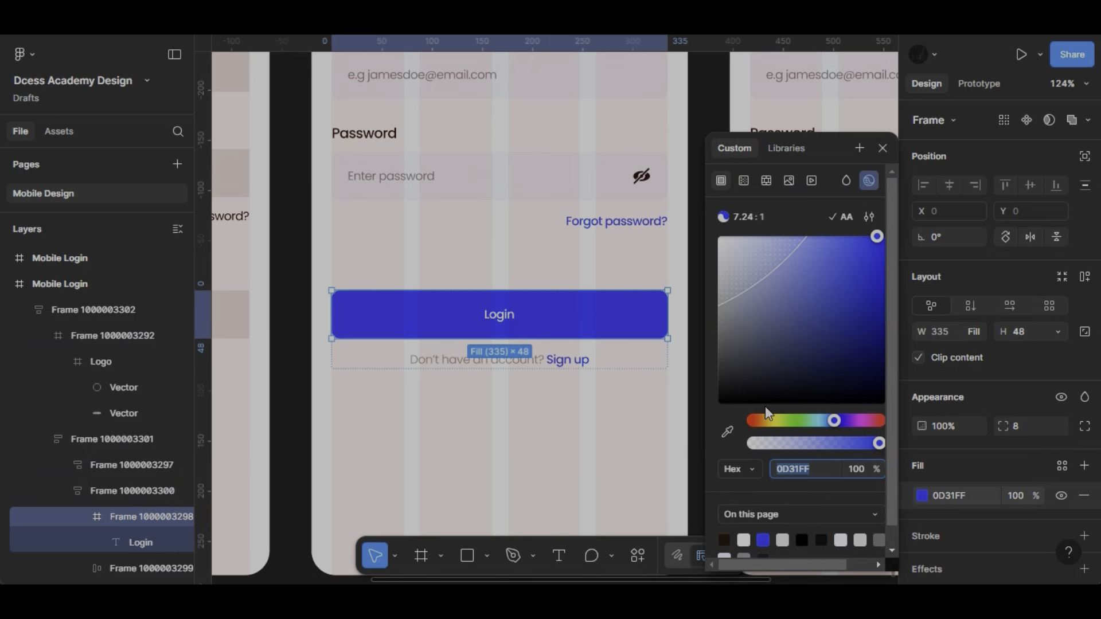
left_click_drag(742, 284, 773, 235)
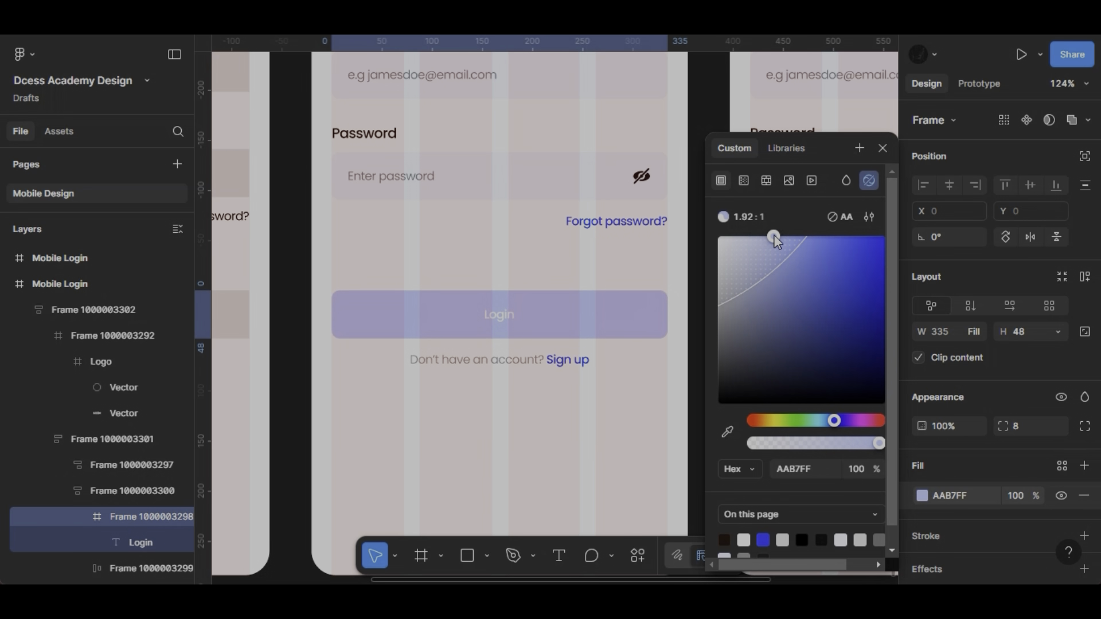
scroll(919, 373, "down", 4)
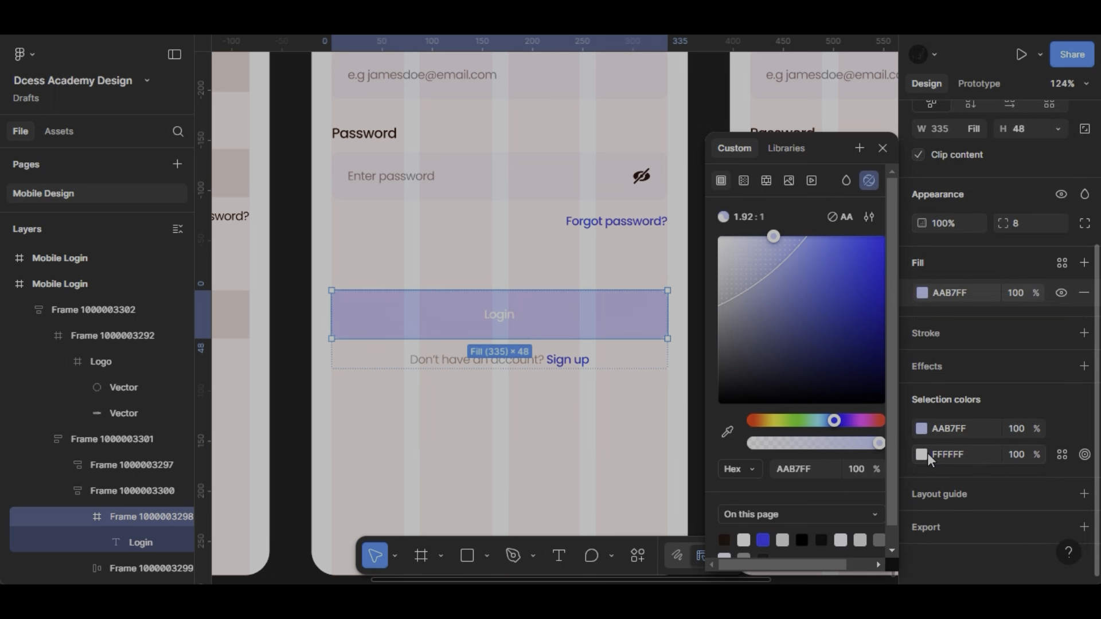
left_click(921, 455)
left_click_drag(738, 262, 710, 357)
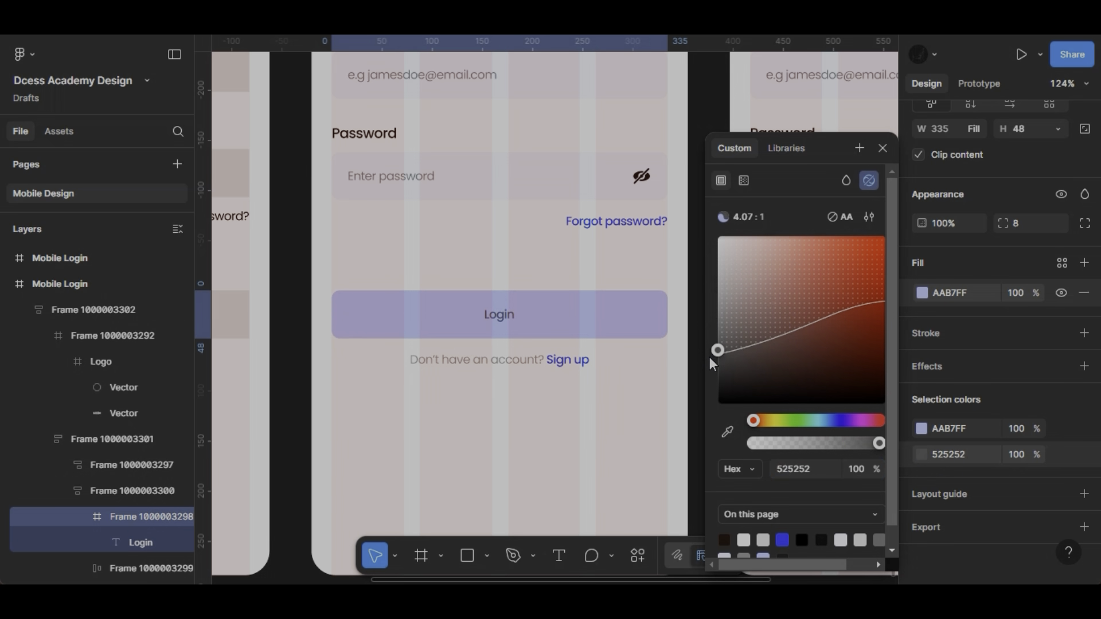
left_click(882, 147)
- Add a stroke in the page's blue, 0D31FF, to the Email input field of the duplicated login frame
scroll(710, 281, "down", 3)
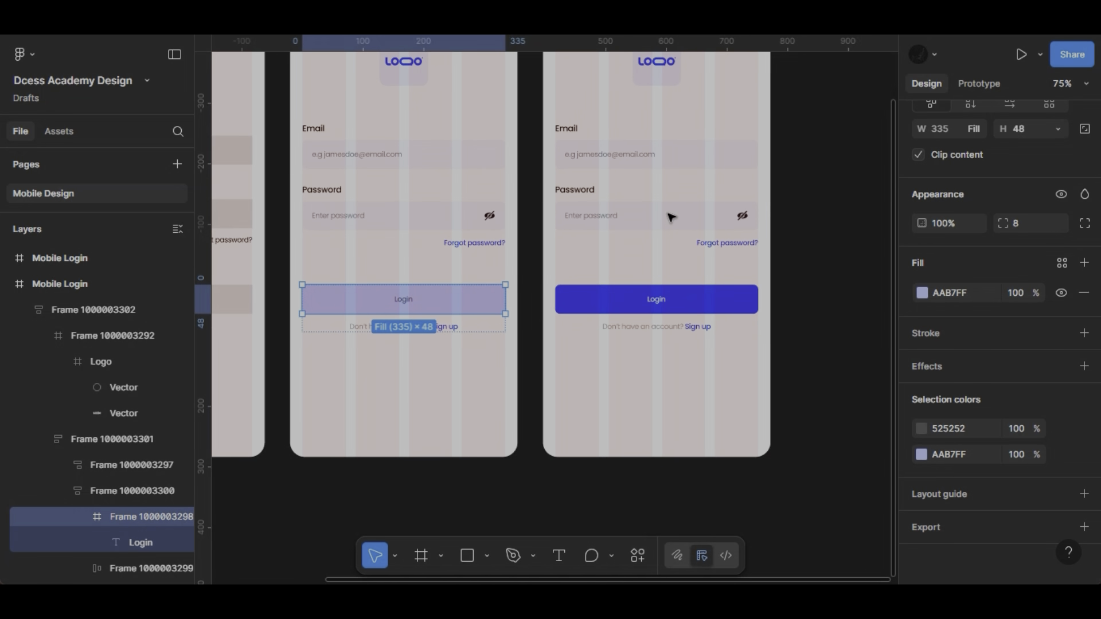
scroll(671, 216, "up", 2)
scroll(642, 214, "right", 2)
double_click(619, 207)
double_click(619, 206)
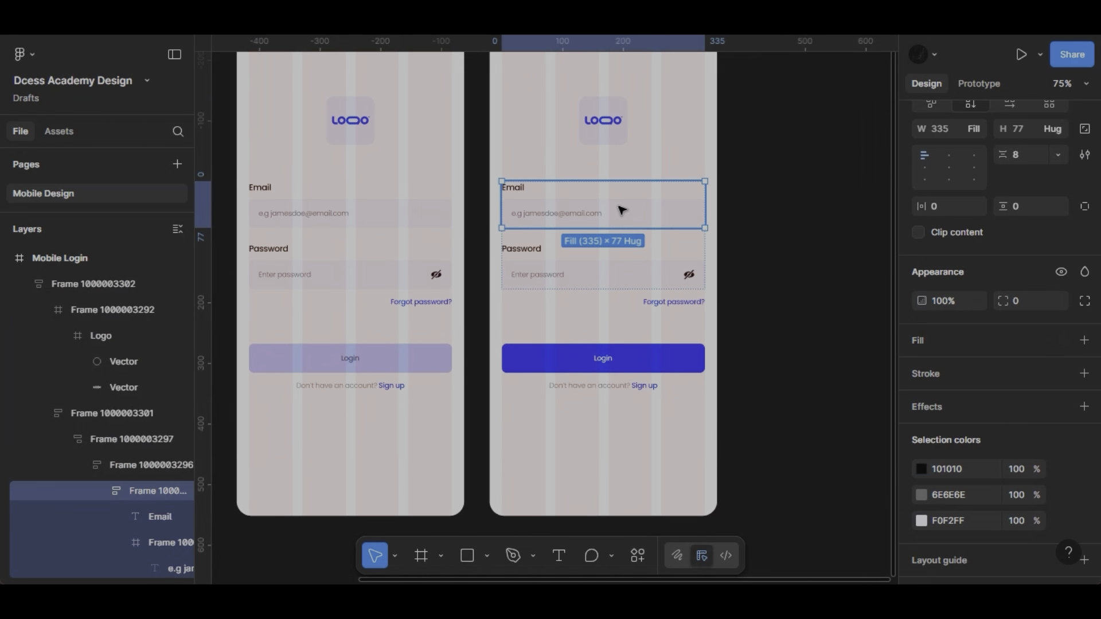
double_click(619, 207)
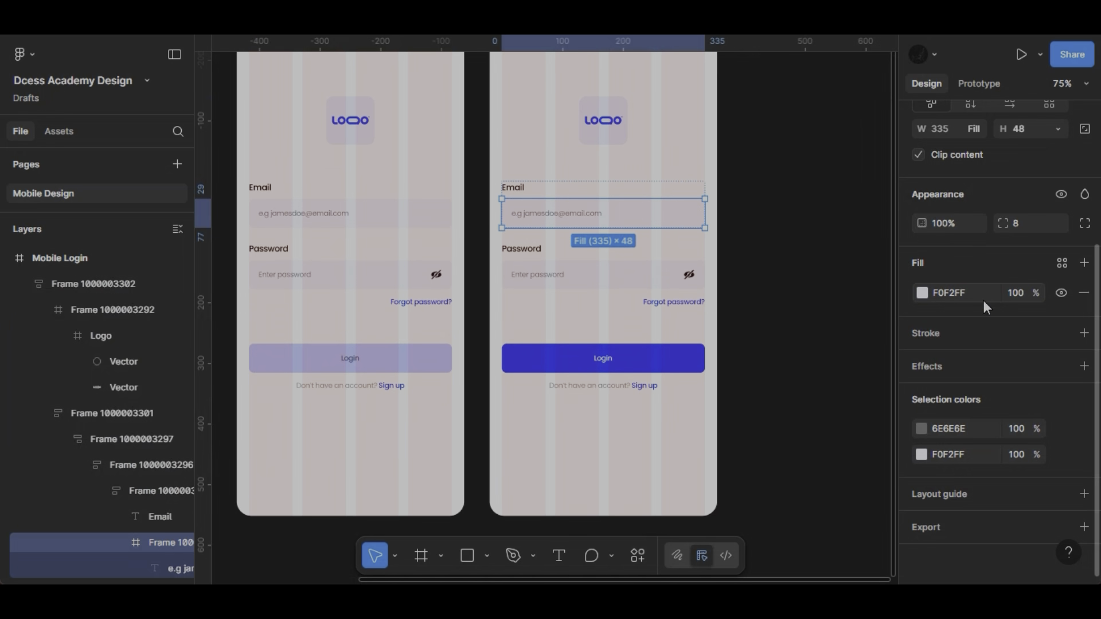
left_click(922, 293)
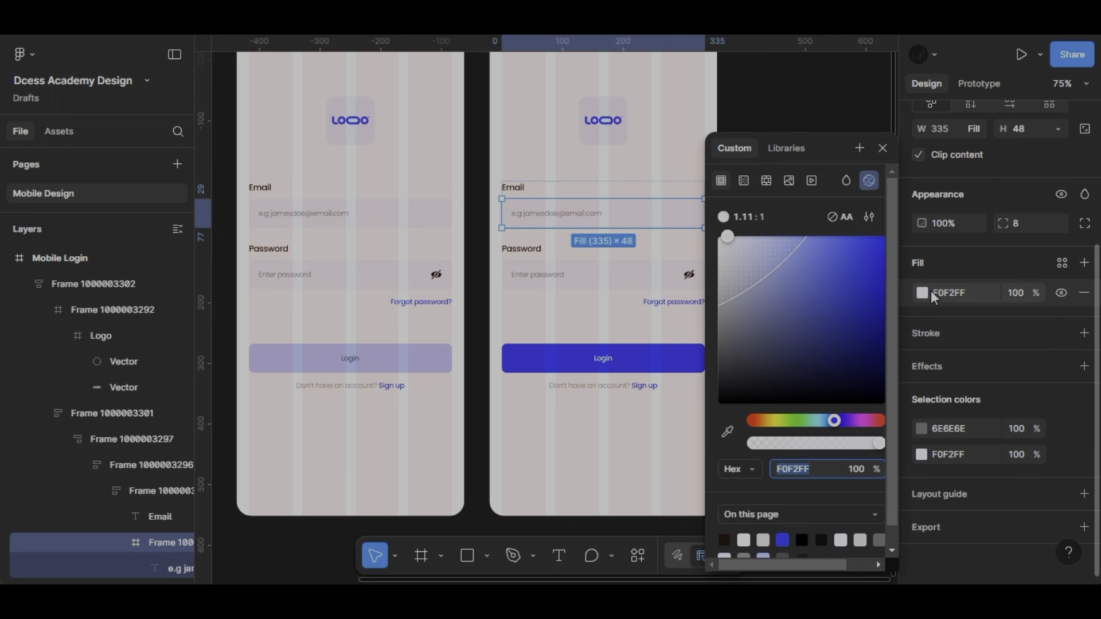
left_click(1084, 333)
left_click(1083, 333)
left_click(922, 363)
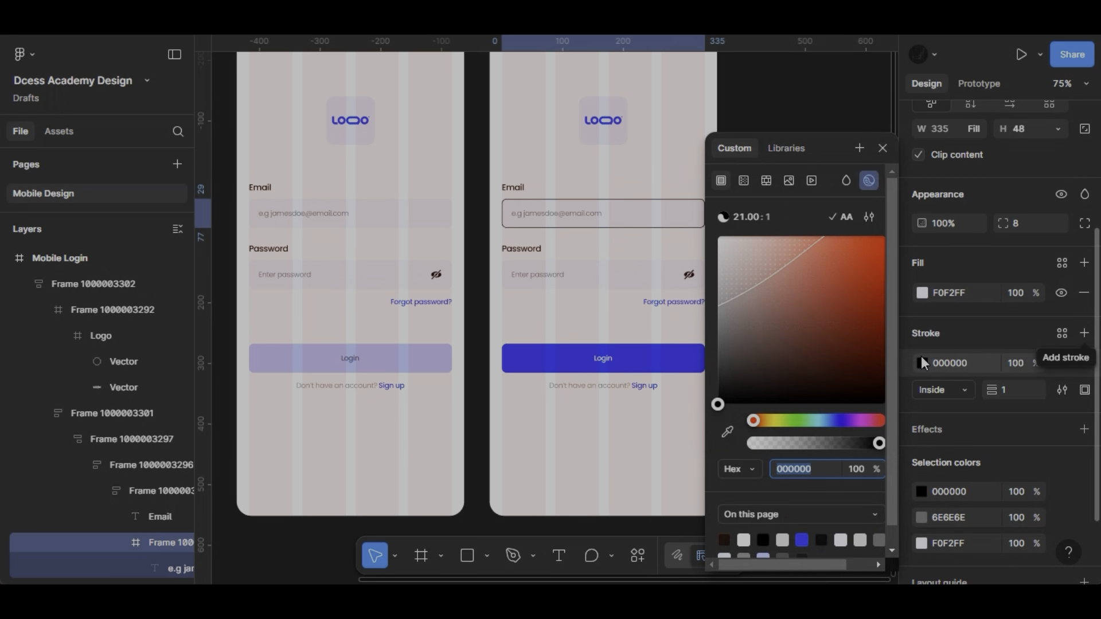
left_click(802, 540)
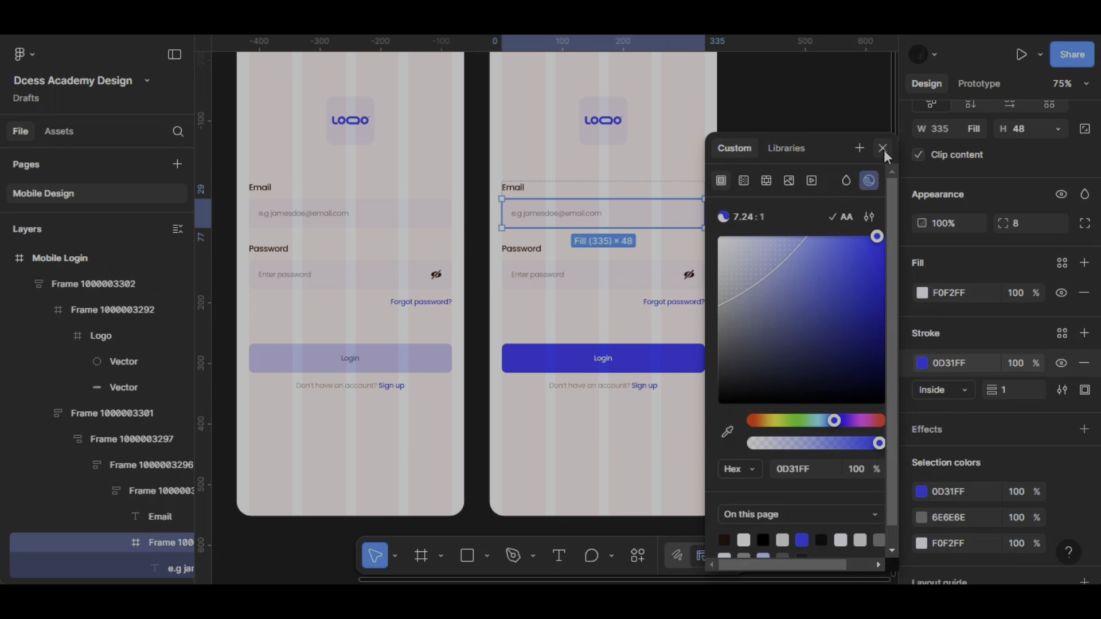
left_click(613, 246)
- Set the text colour inside the outlined Email field to 101010
scroll(583, 216, "up", 10)
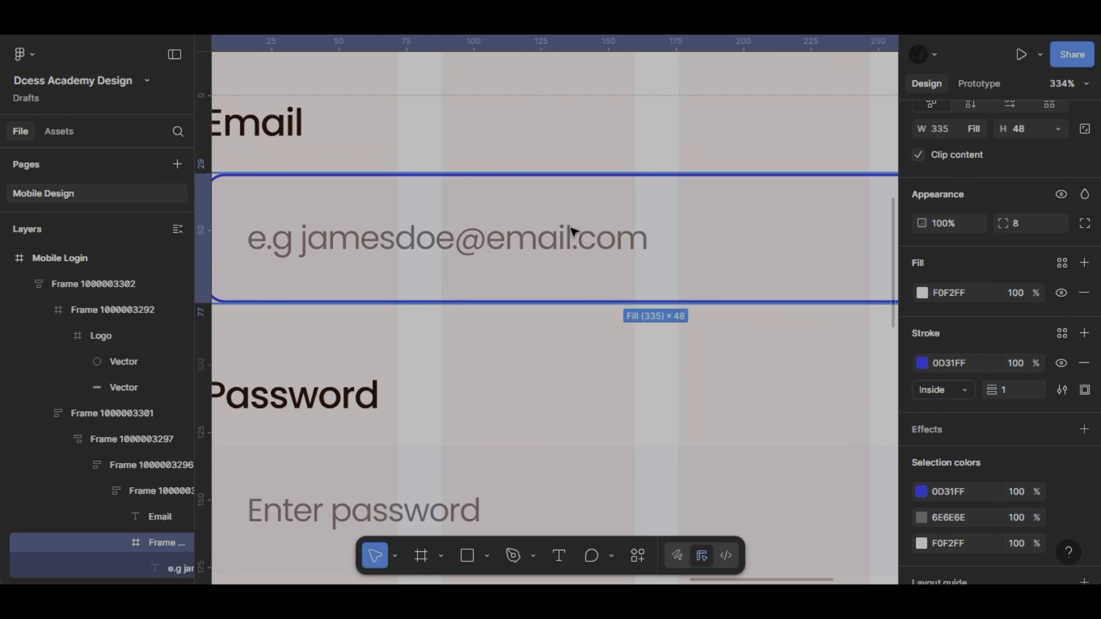
double_click(572, 231)
left_click(951, 420)
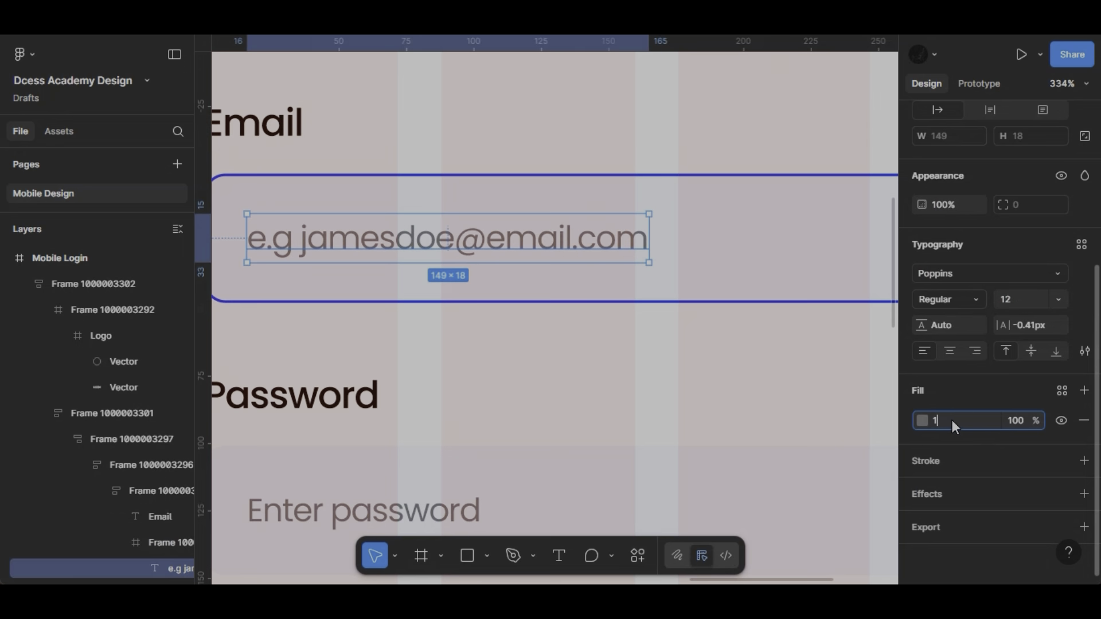
type("101010")
key("Return")
- Remove the "e.g" prefix from the sample address in the outlined Email field
scroll(453, 264, "left", 3)
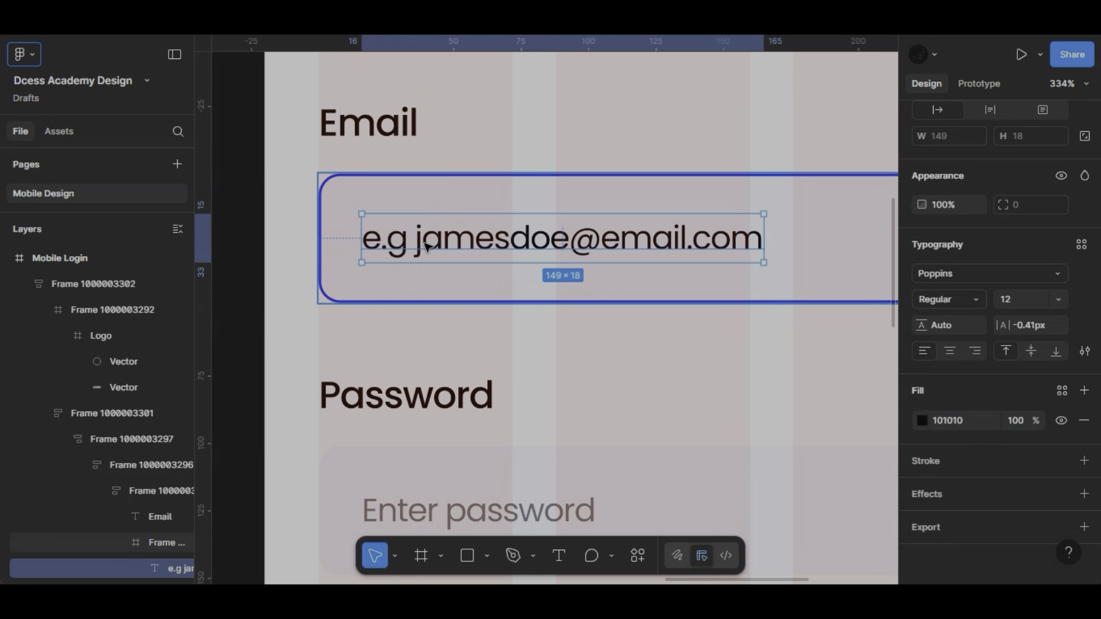
double_click(414, 238)
left_click(415, 238)
key("BackSpace")
key("BackSpace")
key("BackSpace")
key("BackSpace")
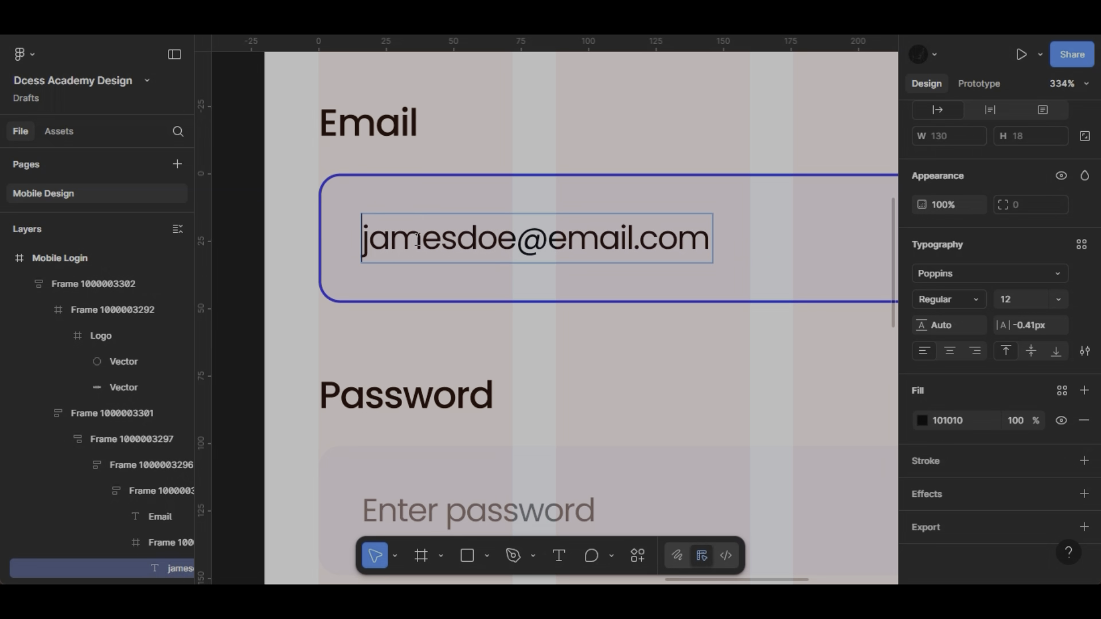
key("Escape")
- Duplicate the Mobile Login frame that has the filled-in Email field
scroll(703, 301, "down", 5, "ctrl")
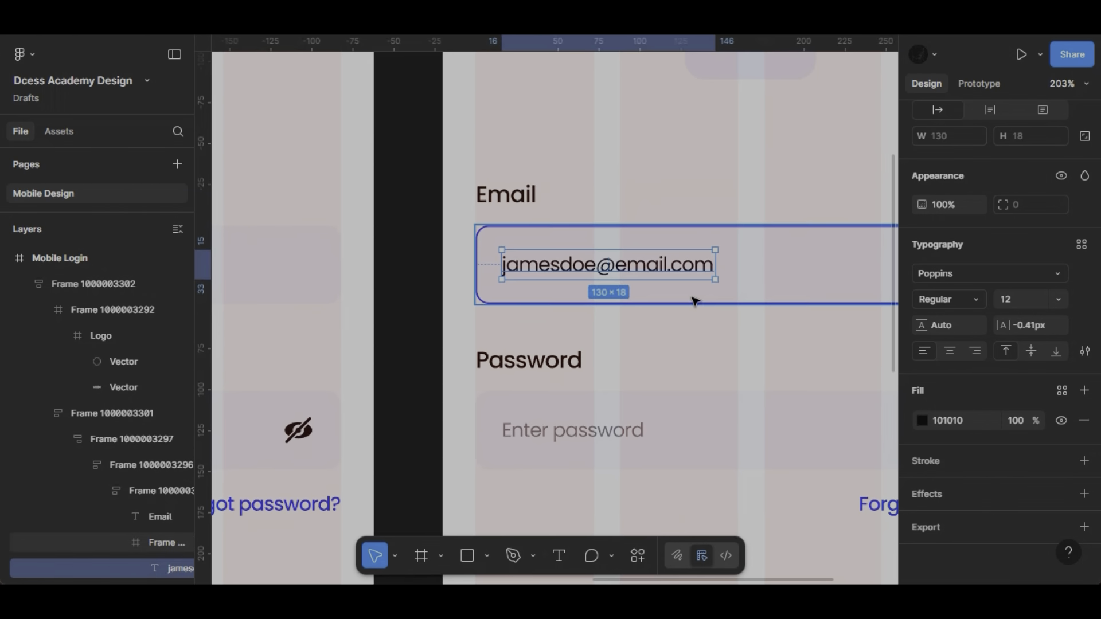
scroll(696, 302, "down", 3, "ctrl")
scroll(587, 327, "down", 2, "ctrl")
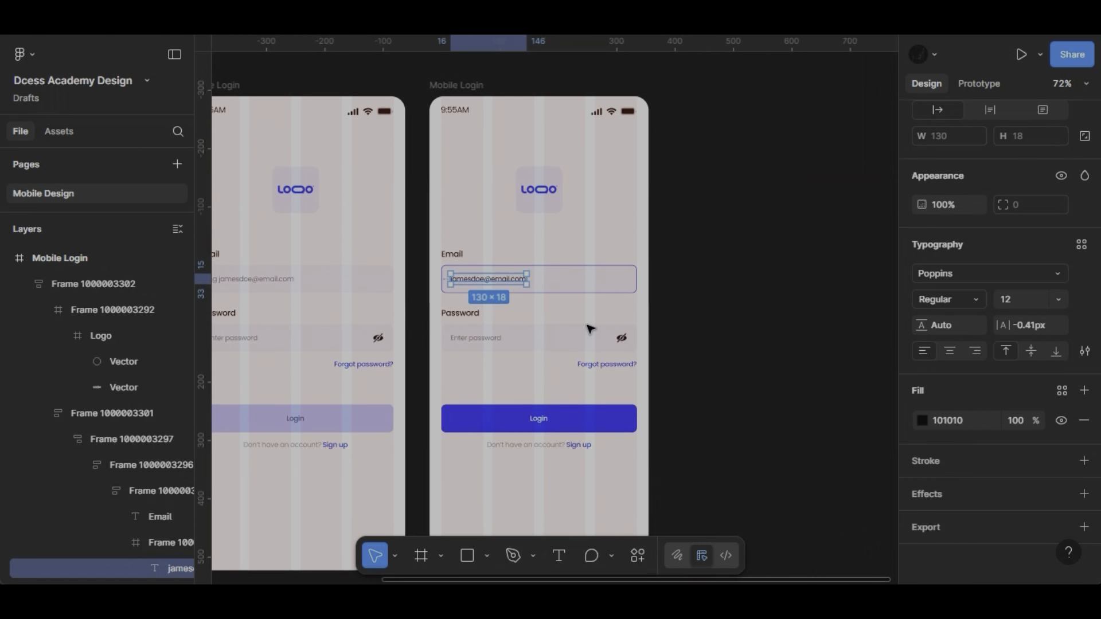
left_click(467, 85)
key("ctrl+d")
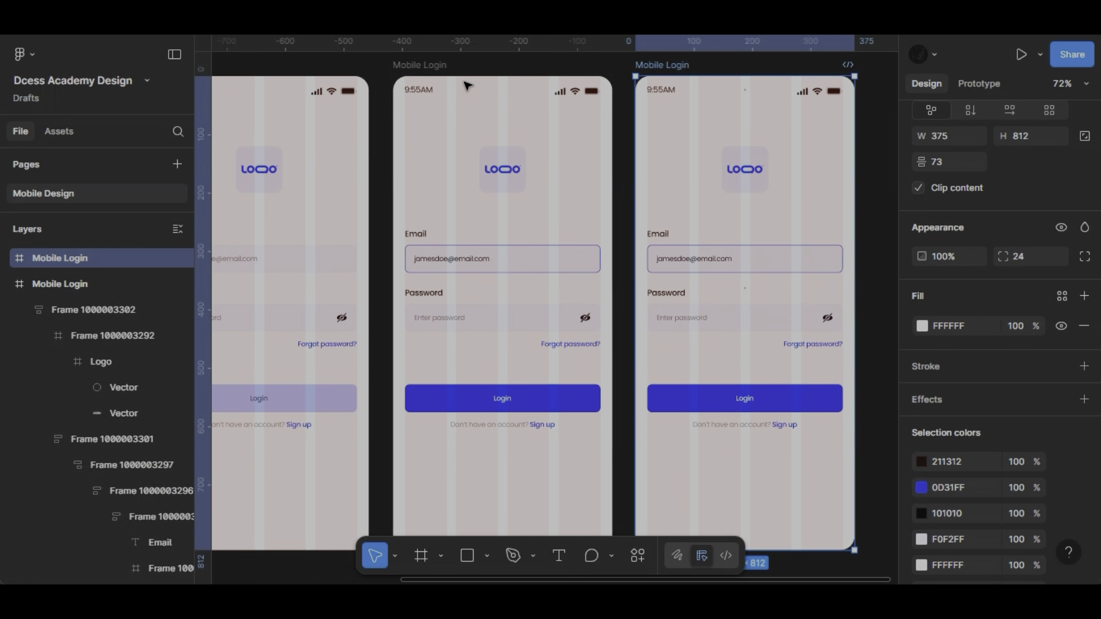
- Copy the pale Login button group from the first login frame and replace the blue button group in the second frame with it
scroll(668, 241, "left", 5)
scroll(668, 241, "down", 1)
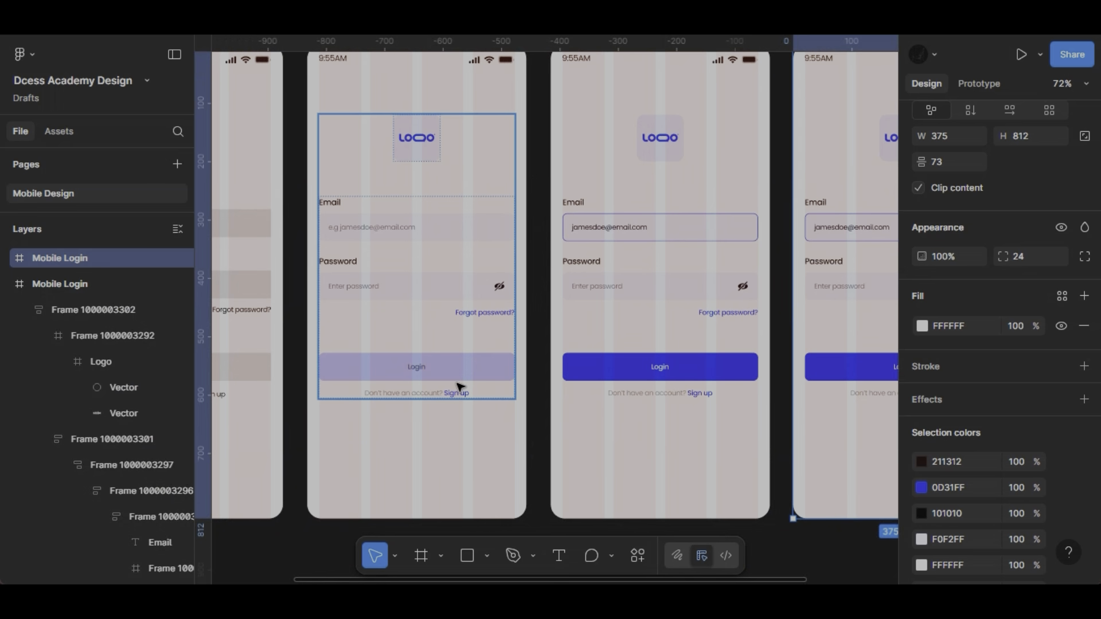
left_click(461, 388)
right_click(459, 388)
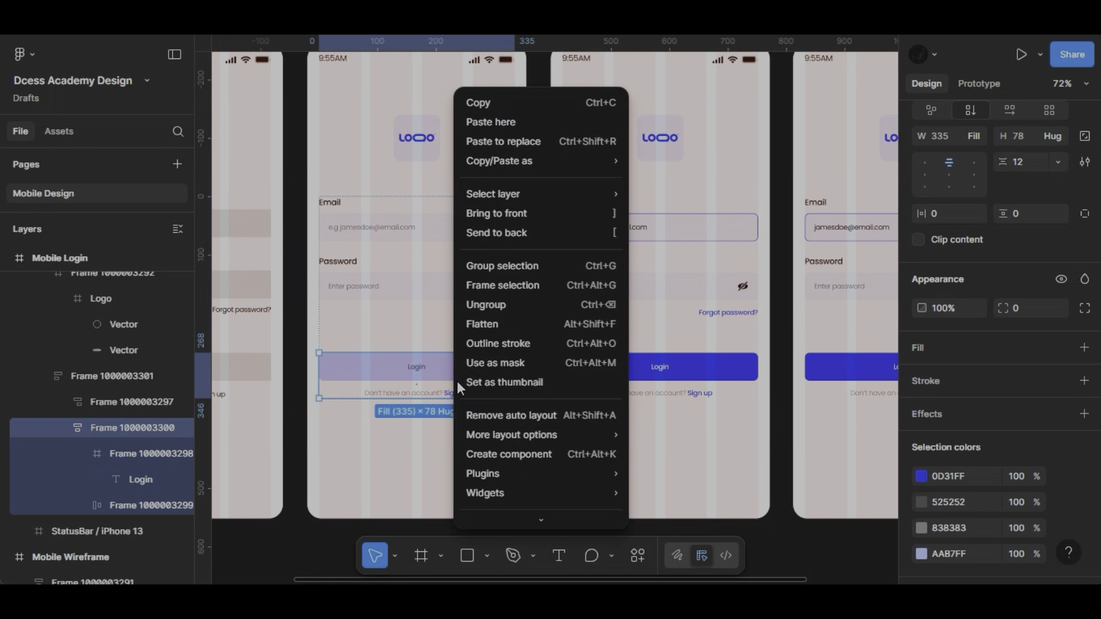
left_click(526, 103)
left_click(708, 371)
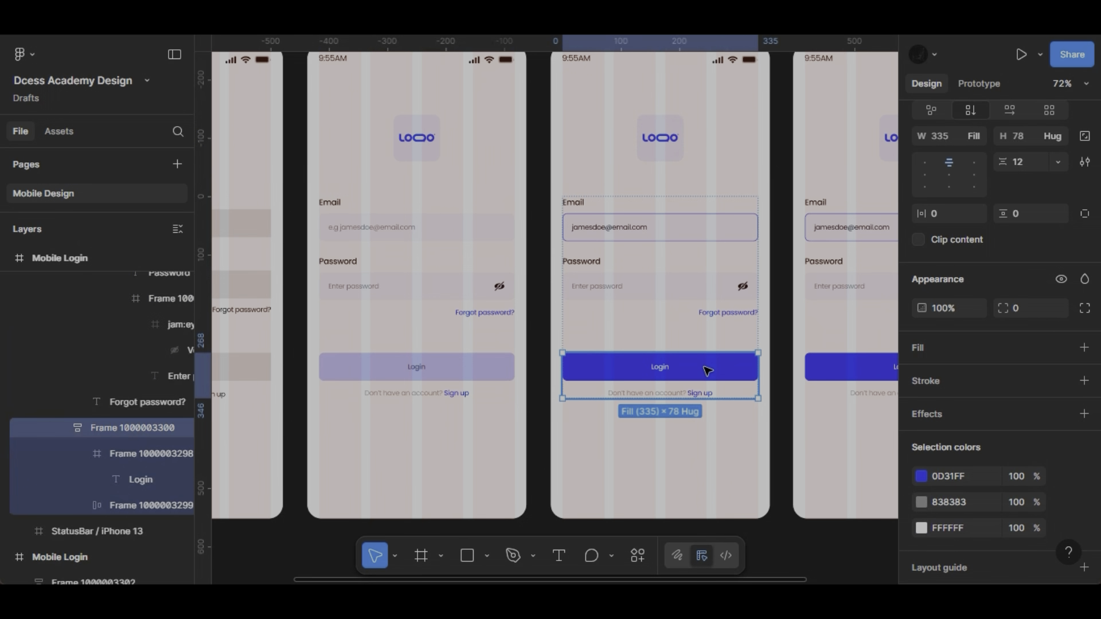
right_click(705, 370)
left_click(758, 142)
- Remove the blue stroke from the Email field in the third Mobile Login frame
scroll(605, 230, "right", 5)
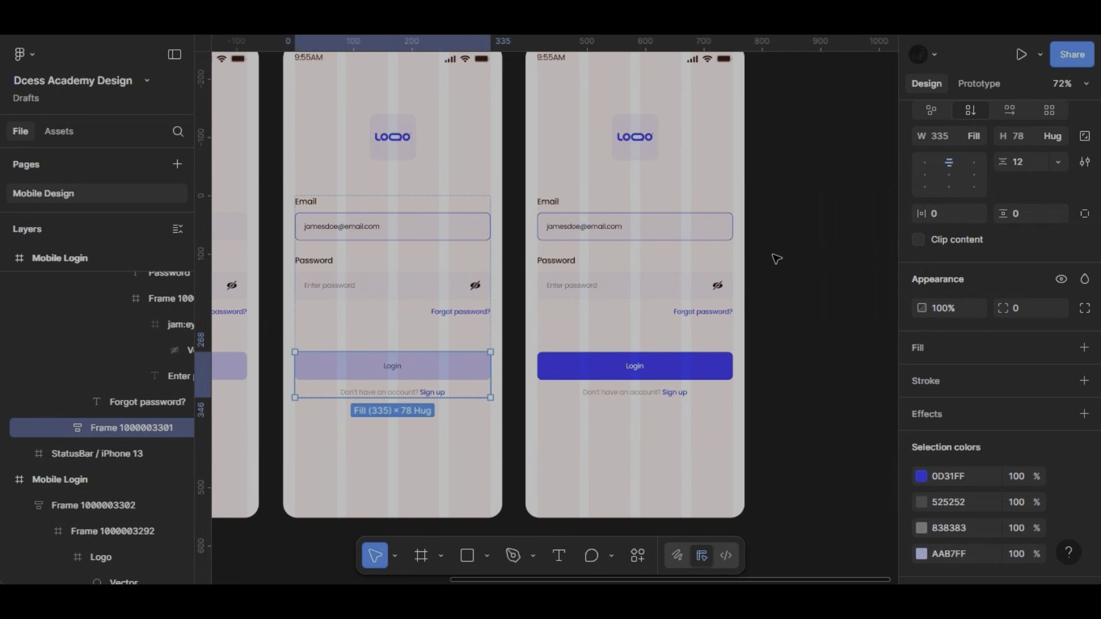
left_click(605, 230)
double_click(644, 229)
double_click(656, 229)
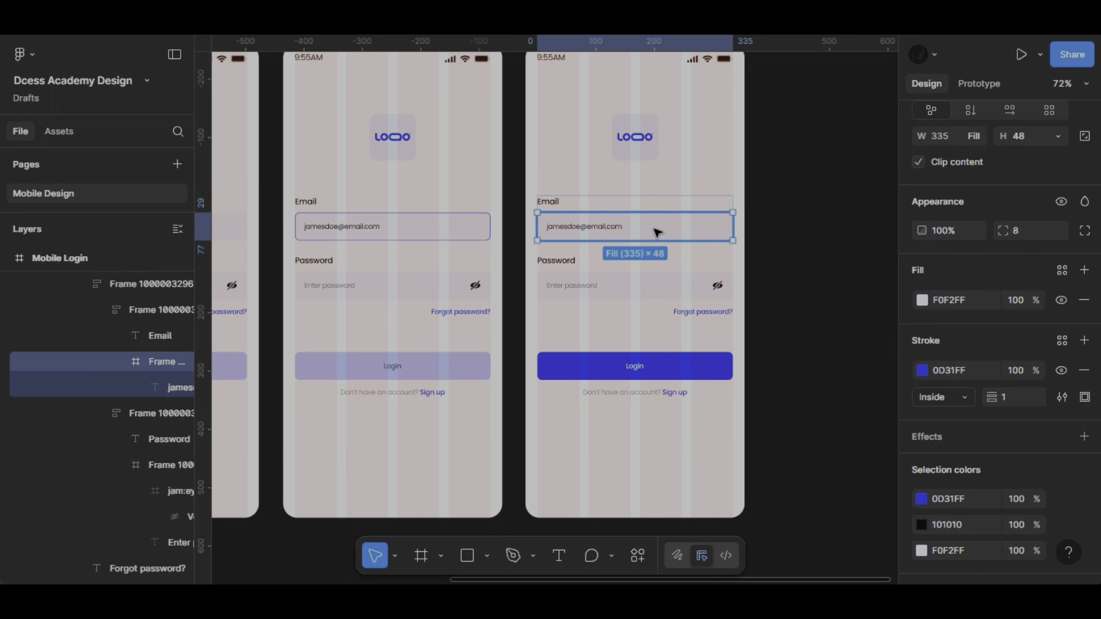
left_click(617, 283)
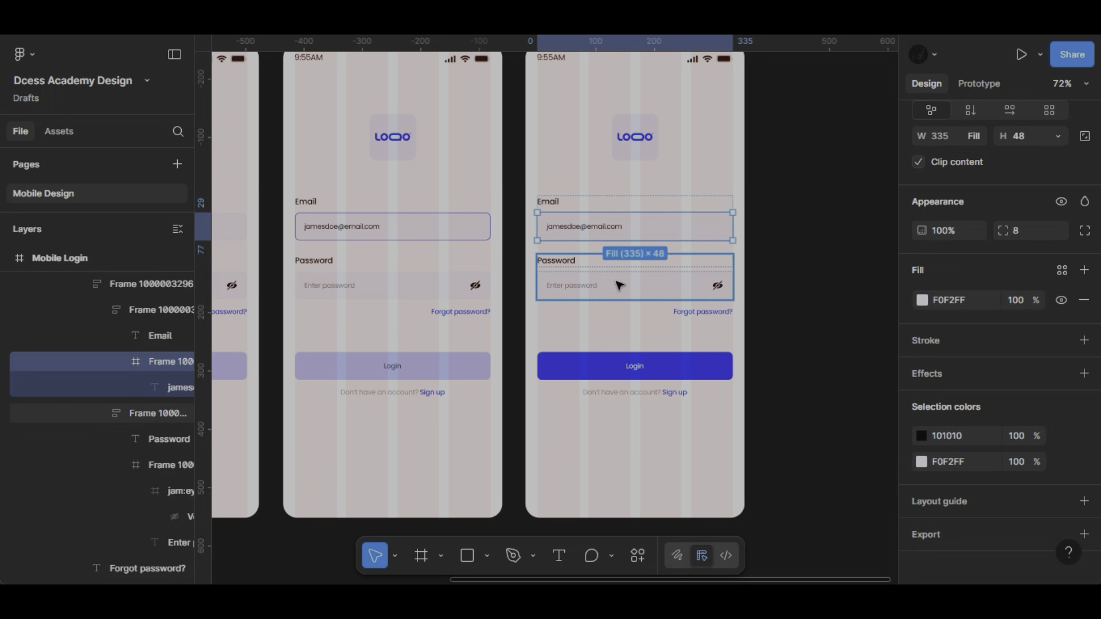
- Delete the "Enter password" placeholder from the Password field in the third login frame
scroll(617, 283, "up", 5)
double_click(518, 296)
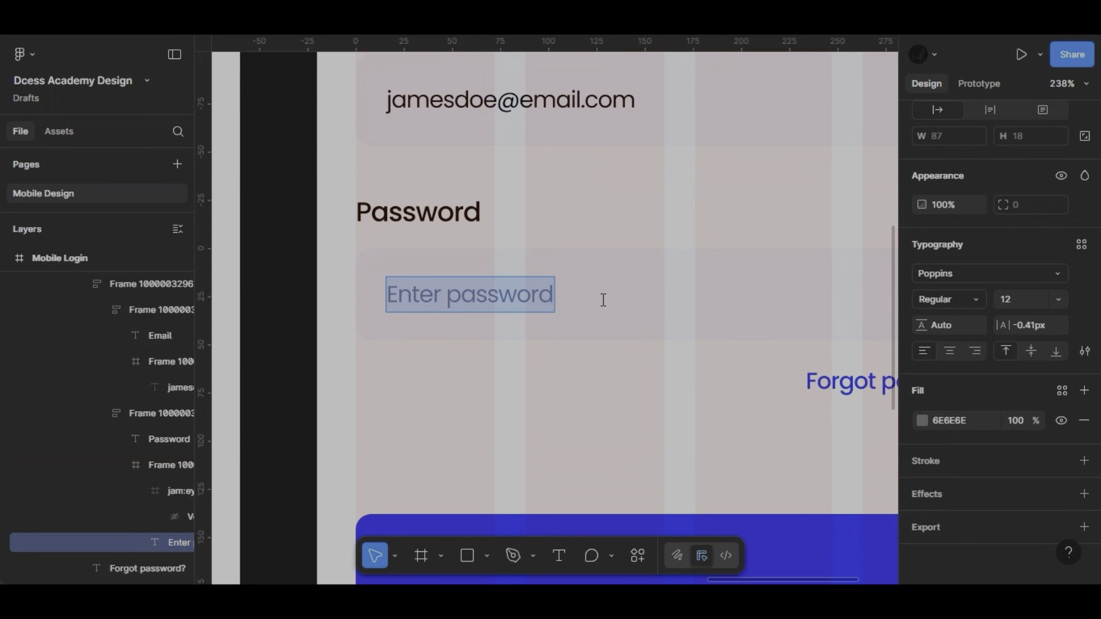
key("Delete")
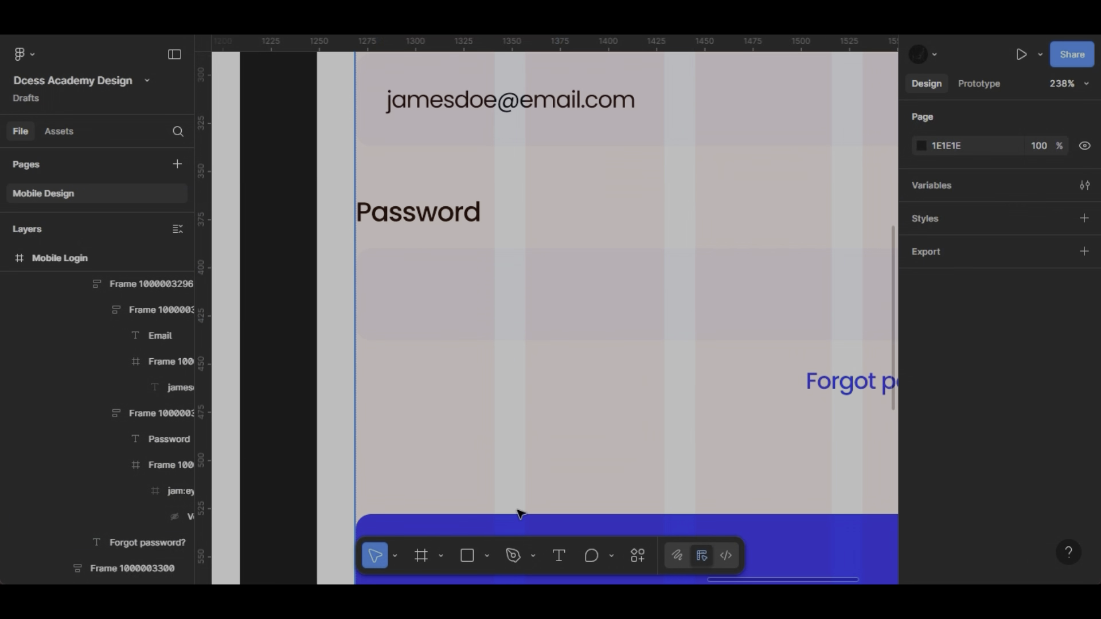
- Draw a circle about 12 × 12 inside the third login frame's empty Password field, with its proportions locked and its size set to 8
left_click(486, 556)
left_click(481, 450)
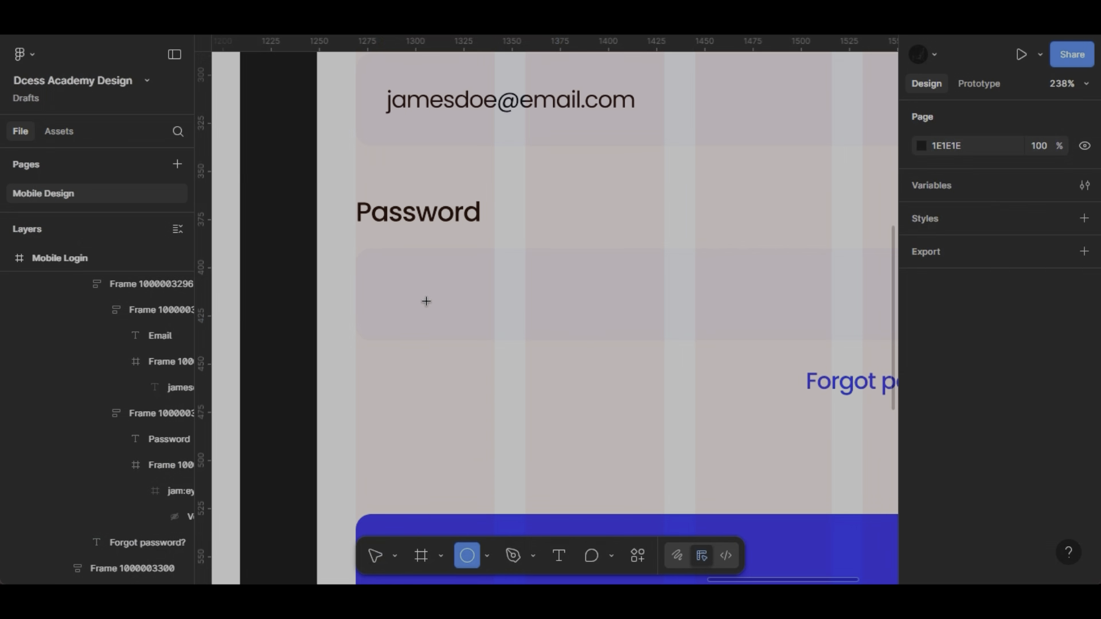
left_click_drag(426, 301, 404, 280)
left_click(1085, 359)
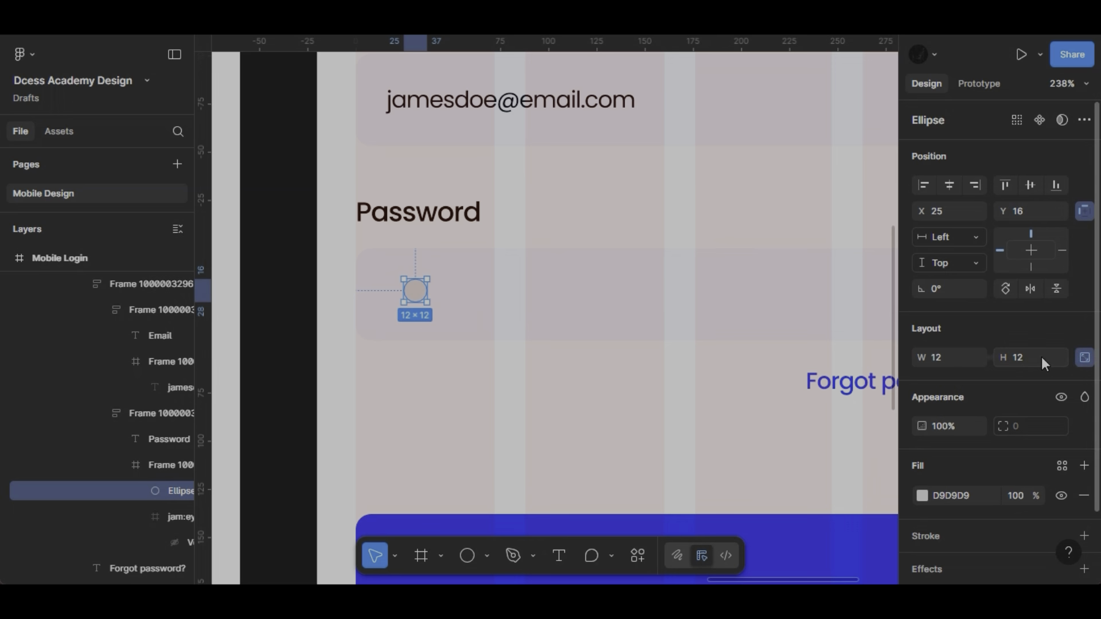
type("8")
key("Return")
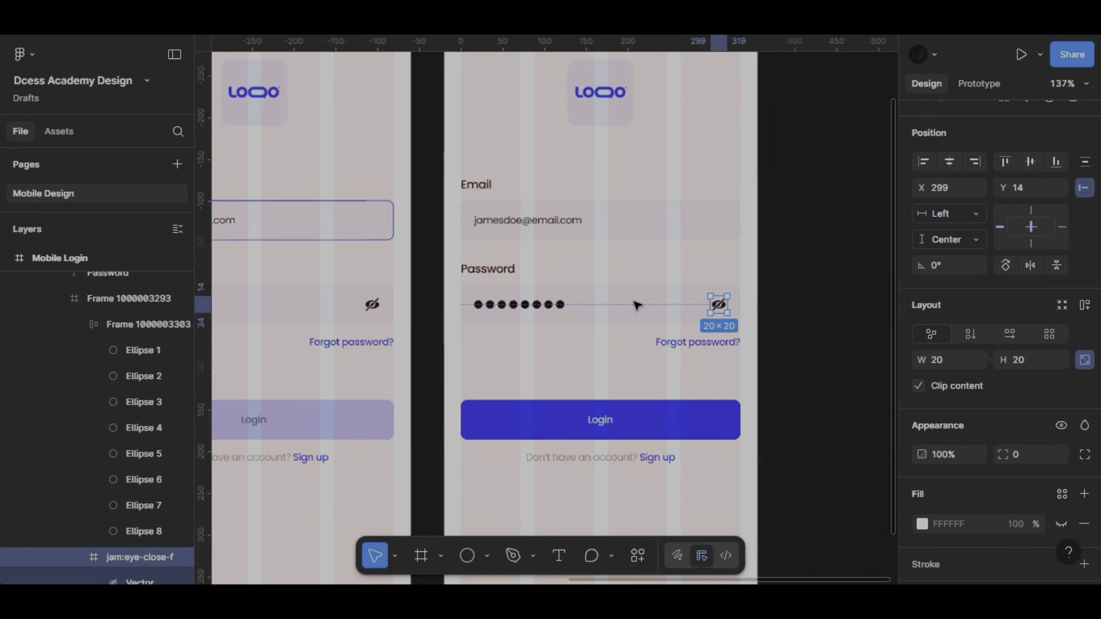
- Hide the 4-column layout guide on the three Mobile Login frames and the Mobile Wireframe frame
scroll(637, 304, "down", 2)
left_click(672, 361)
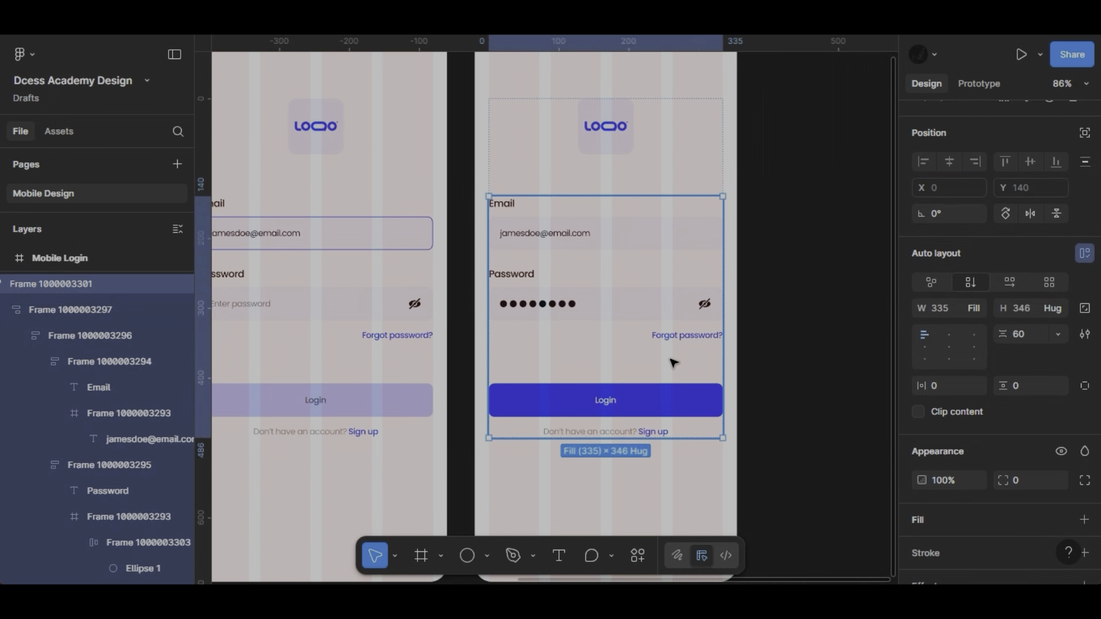
scroll(673, 361, "down", 3)
scroll(673, 363, "down", 4)
scroll(673, 362, "left", 2)
left_click(448, 206)
scroll(1033, 459, "down", 10)
left_click(1062, 487)
left_click(569, 205)
left_click(1061, 487)
left_click(701, 206)
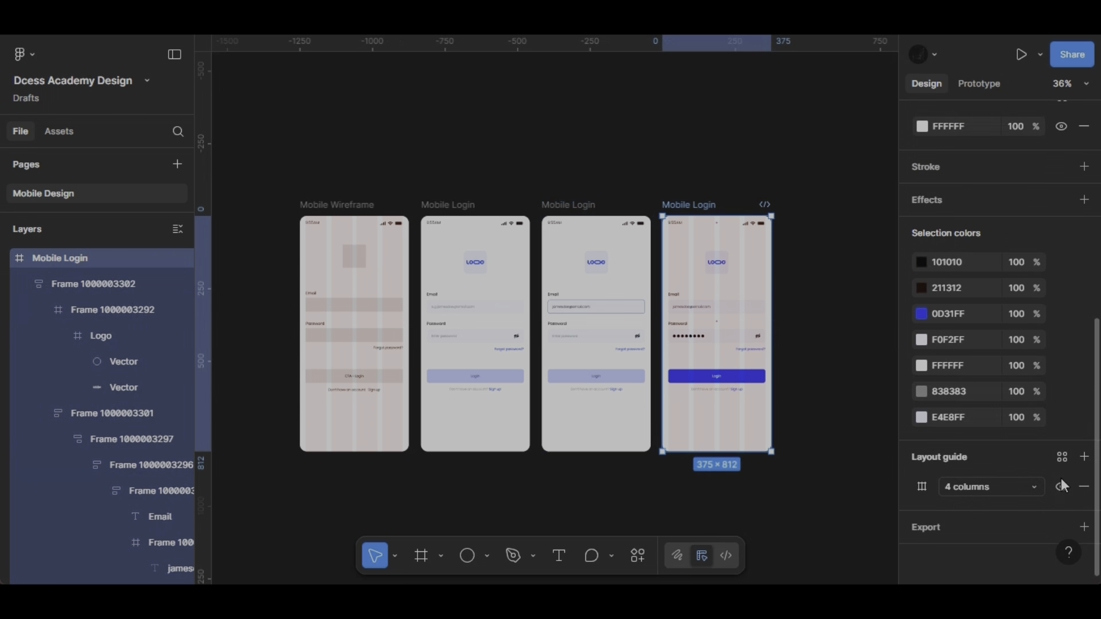
left_click(1061, 487)
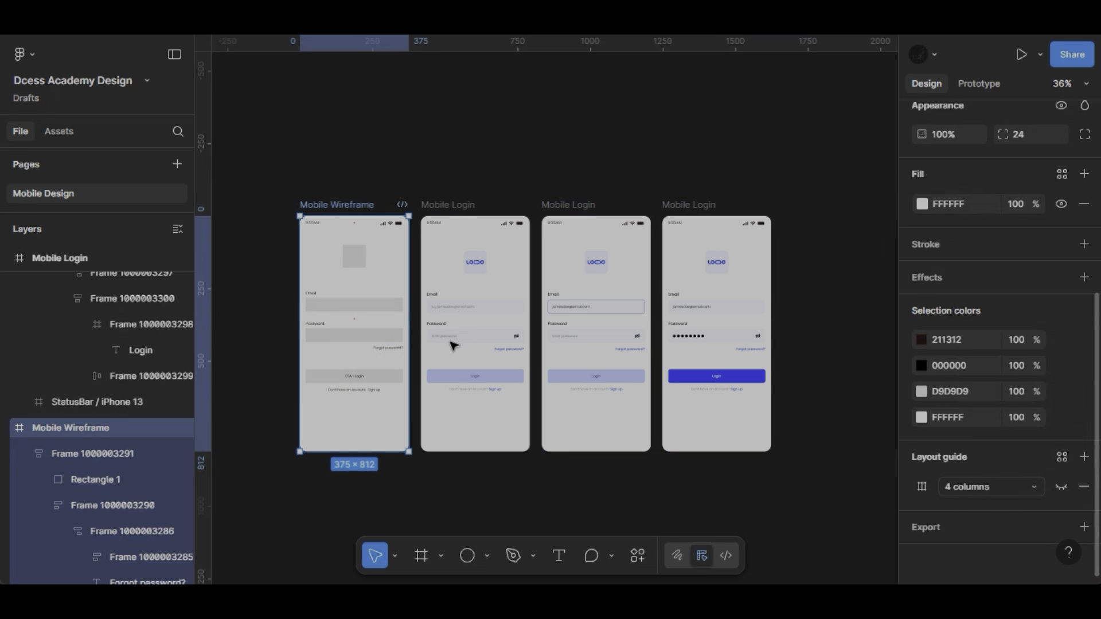
scroll(376, 315, "up", 5)
scroll(337, 287, "down", 2)
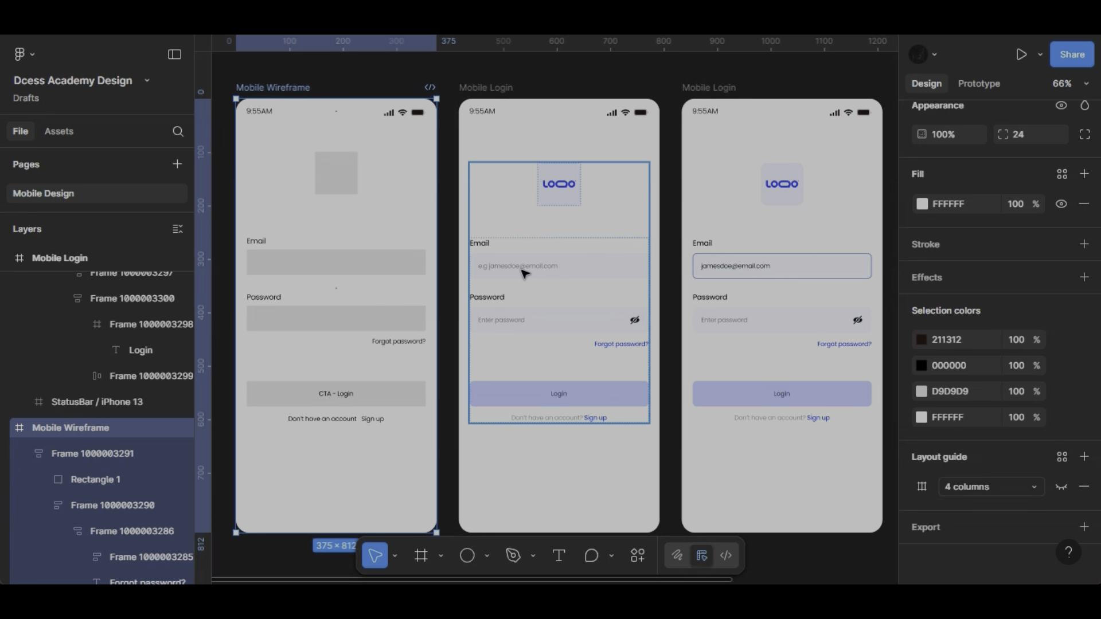
scroll(523, 272, "right", 10)
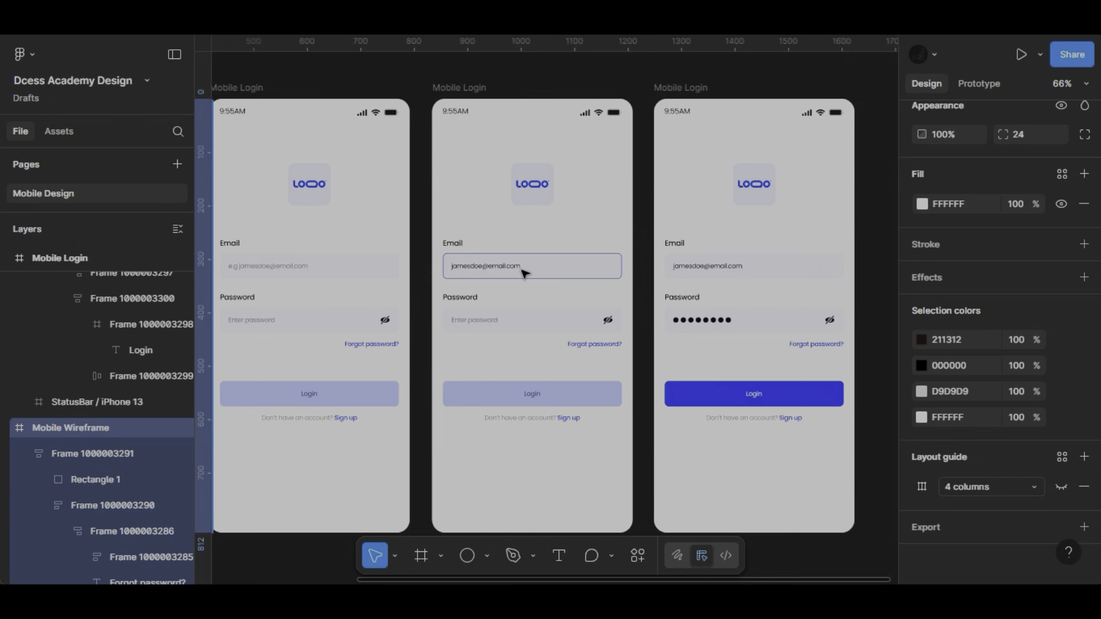
left_click(562, 296)
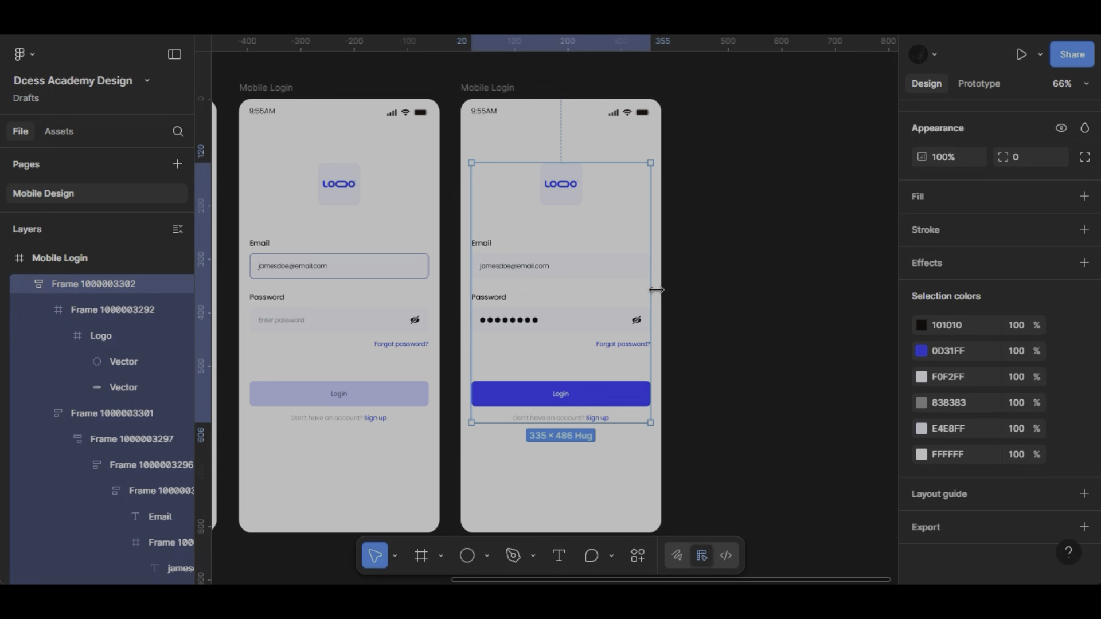
scroll(656, 290, "down", 3)
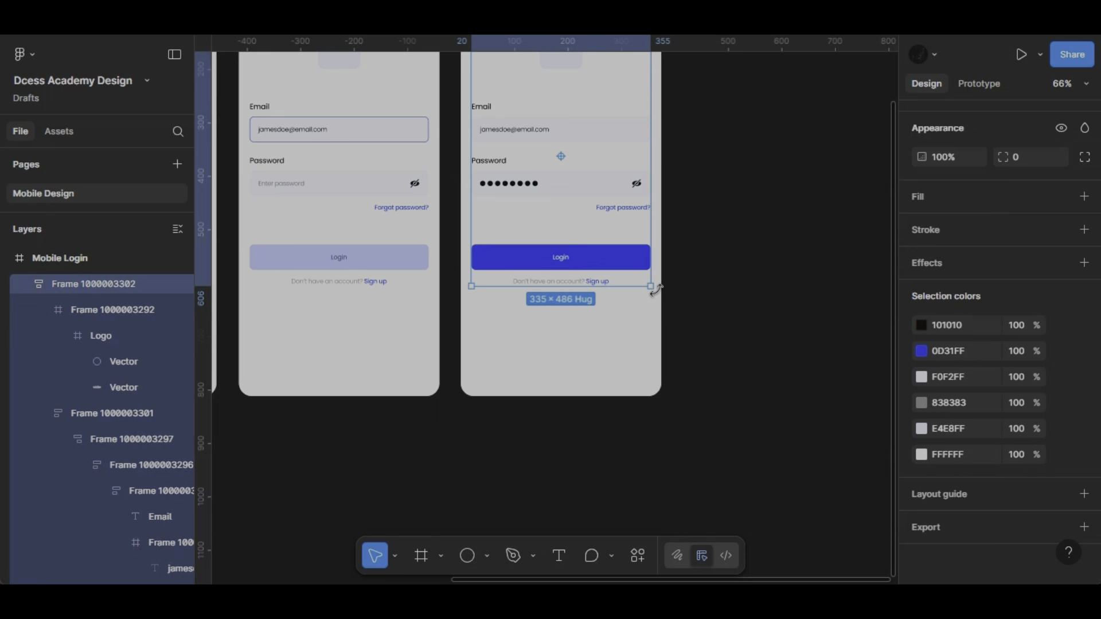